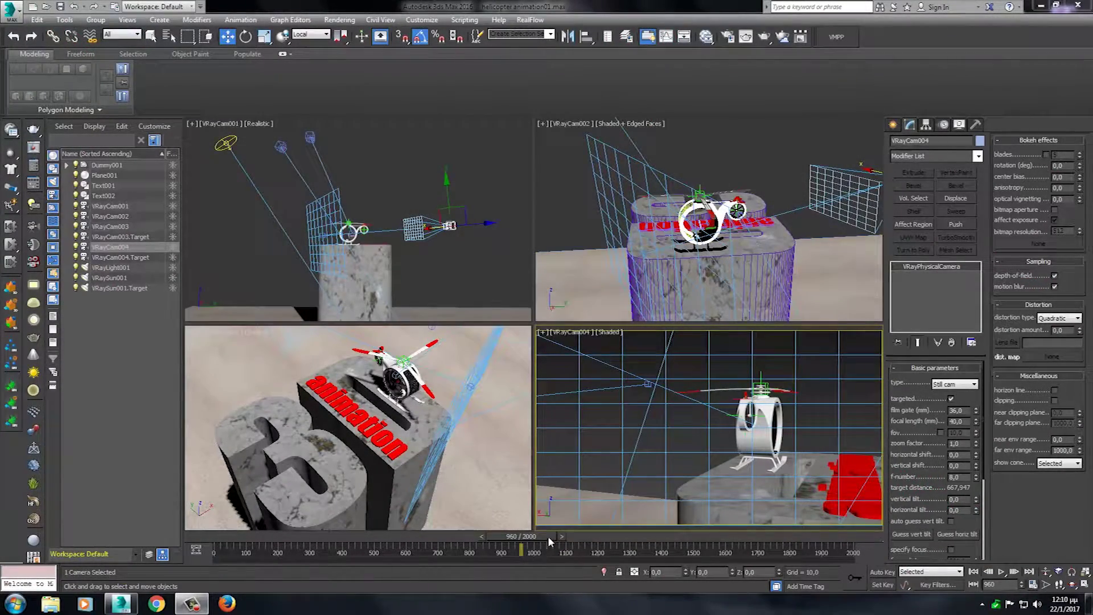
# Go to frame 1513, activate the VRayCam002 viewport, and render it.
pyautogui.moveTo(543, 536); pyautogui.dragTo(713, 548)
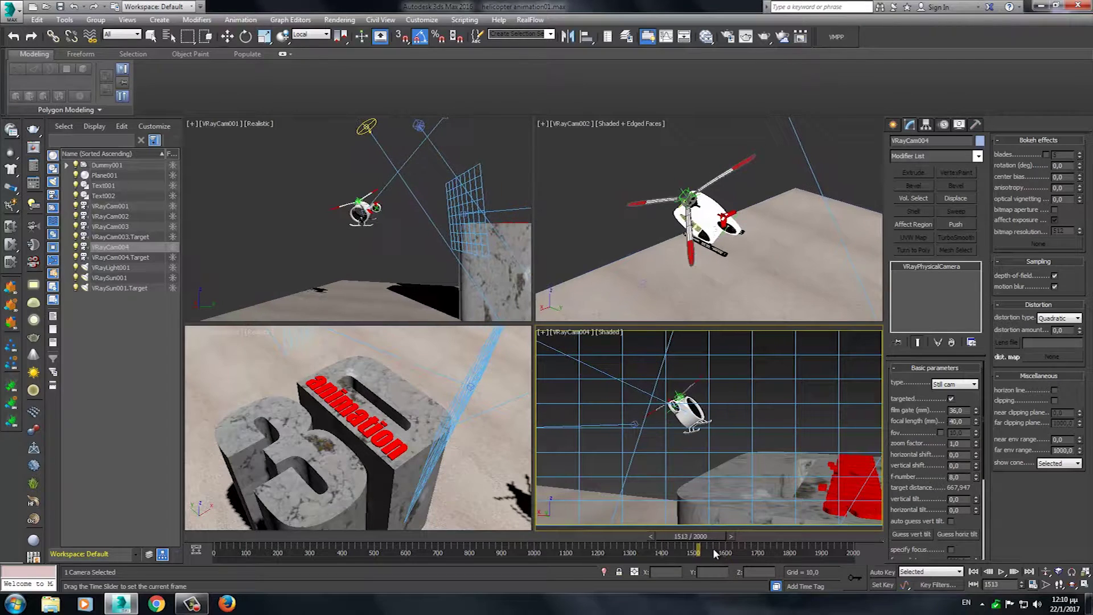
pyautogui.rightClick(629, 234)
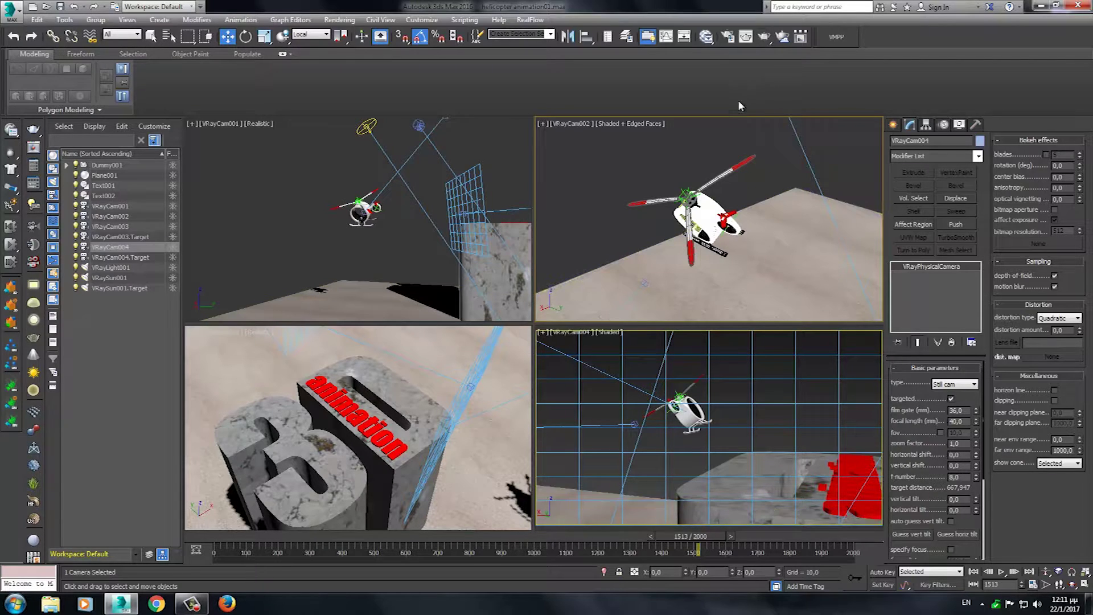
pyautogui.click(763, 38)
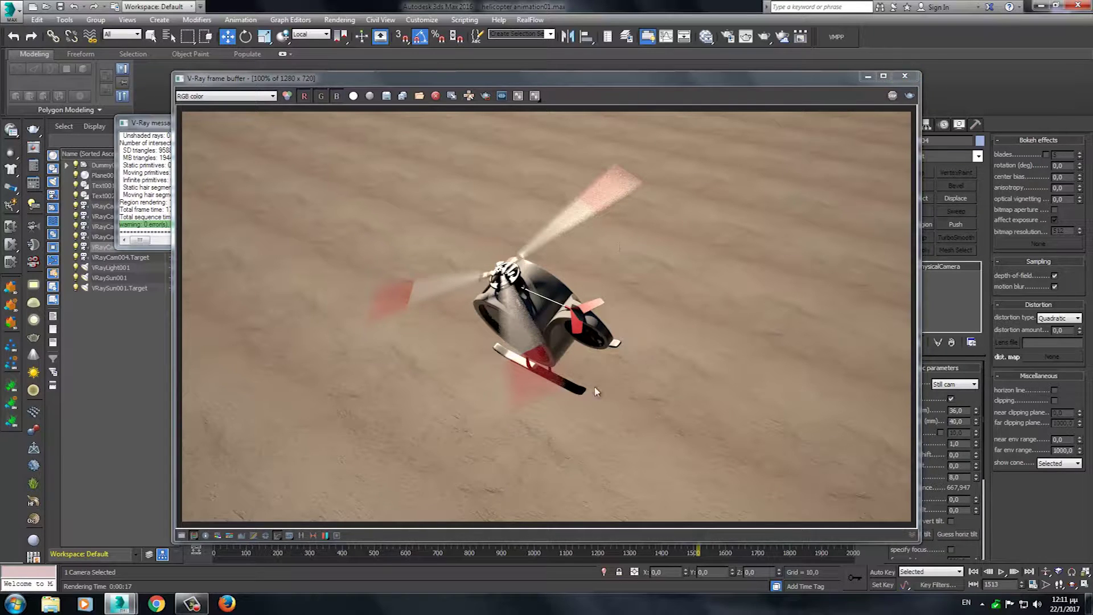
# Close the V-Ray frame buffer after checking the rotor blur.
pyautogui.click(905, 77)
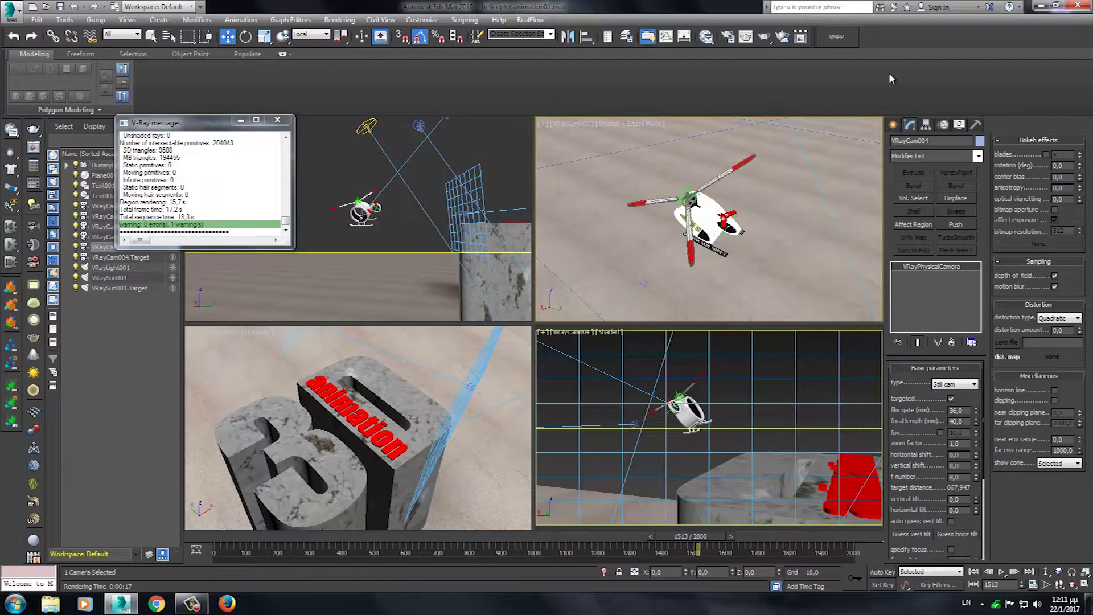
# Start the Plane tool and maximize the lower-right viewport as Perspective.
pyautogui.click(895, 128)
pyautogui.click(896, 143)
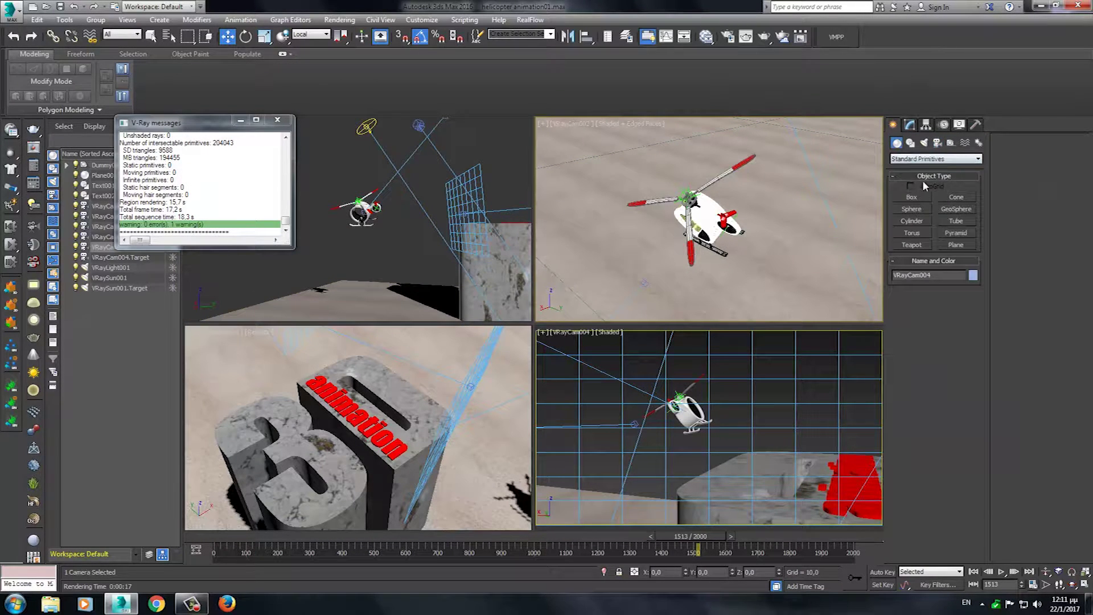
pyautogui.click(955, 245)
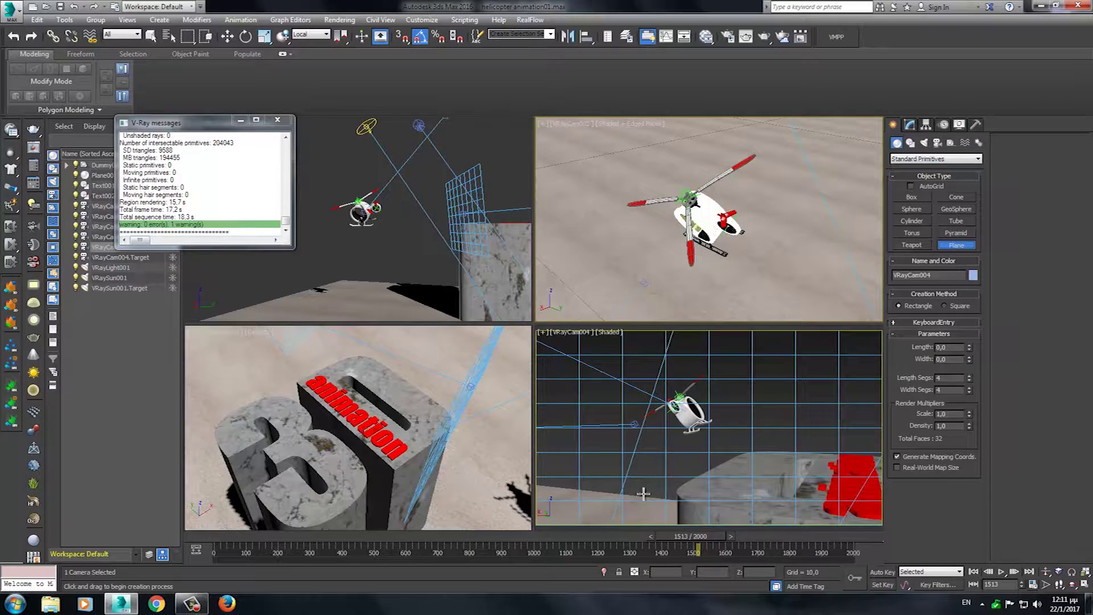
pyautogui.click(681, 464)
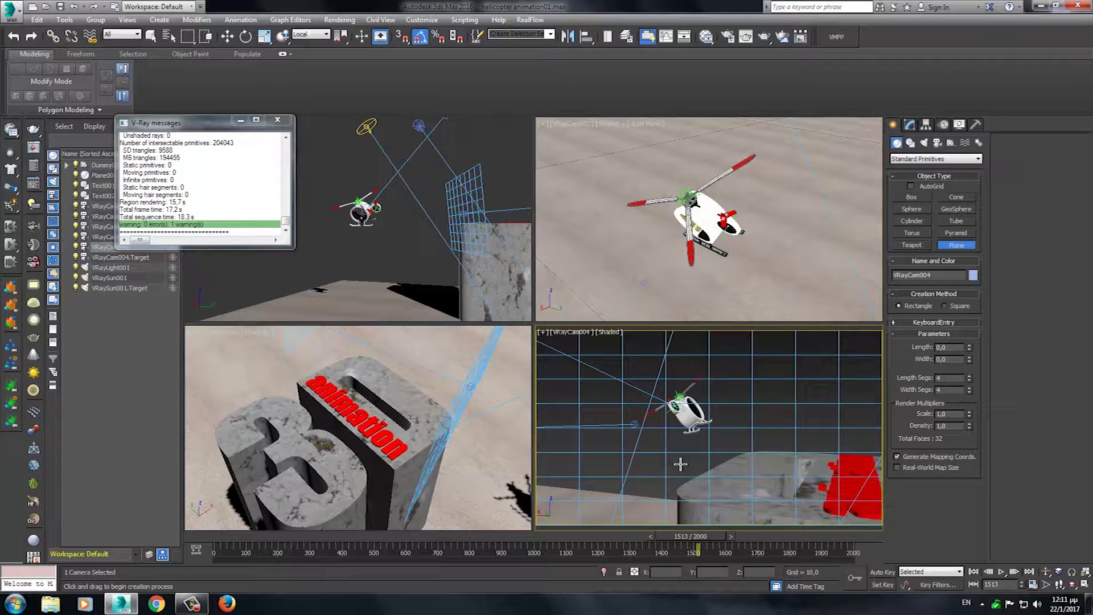
pyautogui.press('p')
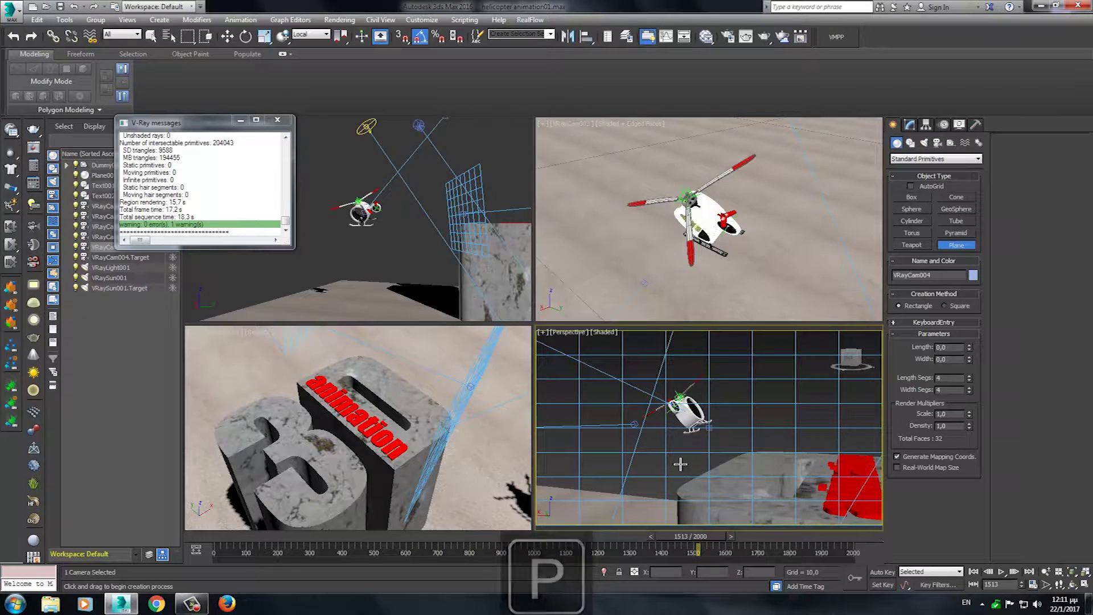
pyautogui.press('w')
pyautogui.hotkey('alt', 'w')
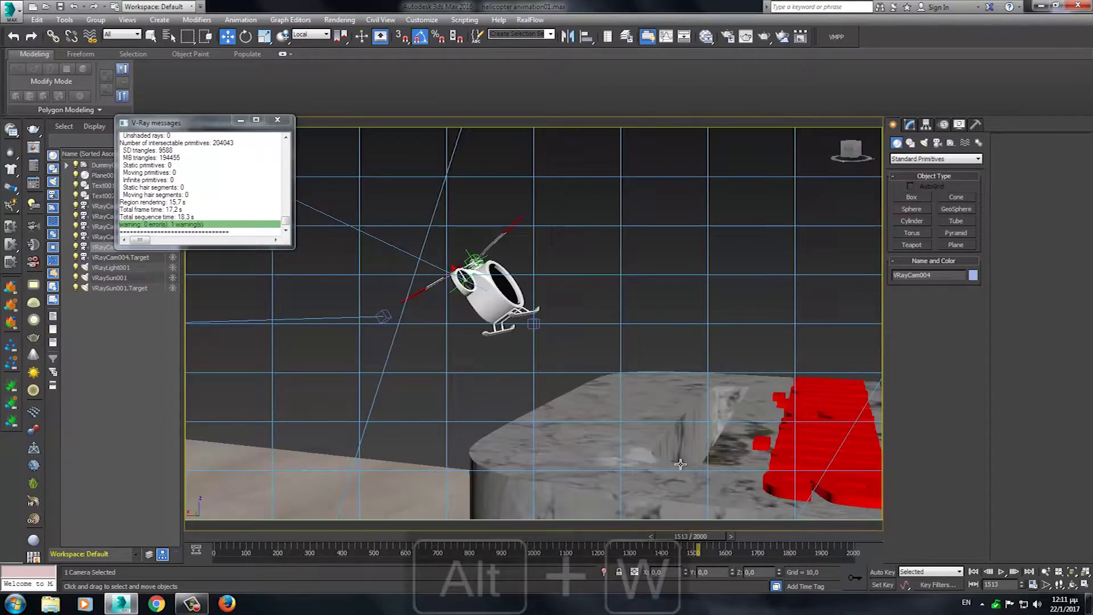
# At frame 1126, draw a 147,176 square Plane002 beneath the helicopter.
pyautogui.keyDown('alt'); pyautogui.moveTo(623, 358); pyautogui.dragTo(608, 406, button='middle'); pyautogui.keyUp('alt')
pyautogui.moveTo(696, 536); pyautogui.dragTo(572, 536)
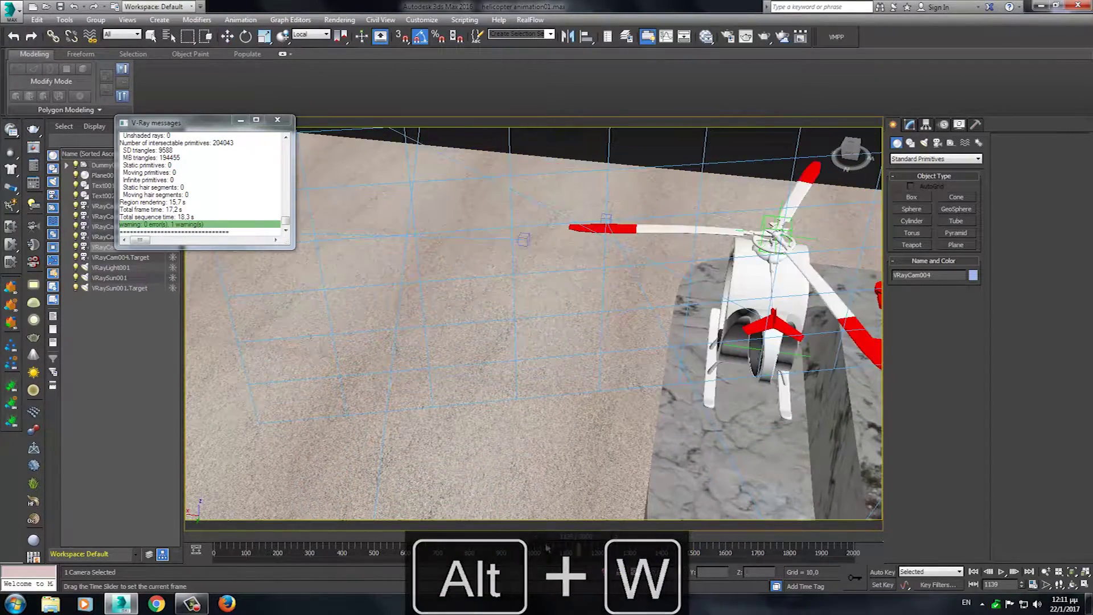
pyautogui.moveTo(707, 443)
pyautogui.keyDown('alt'); pyautogui.mouseDown(button='middle')
pyautogui.moveTo(605, 471)
pyautogui.moveTo(581, 447)
pyautogui.mouseUp(button='middle'); pyautogui.keyUp('alt')
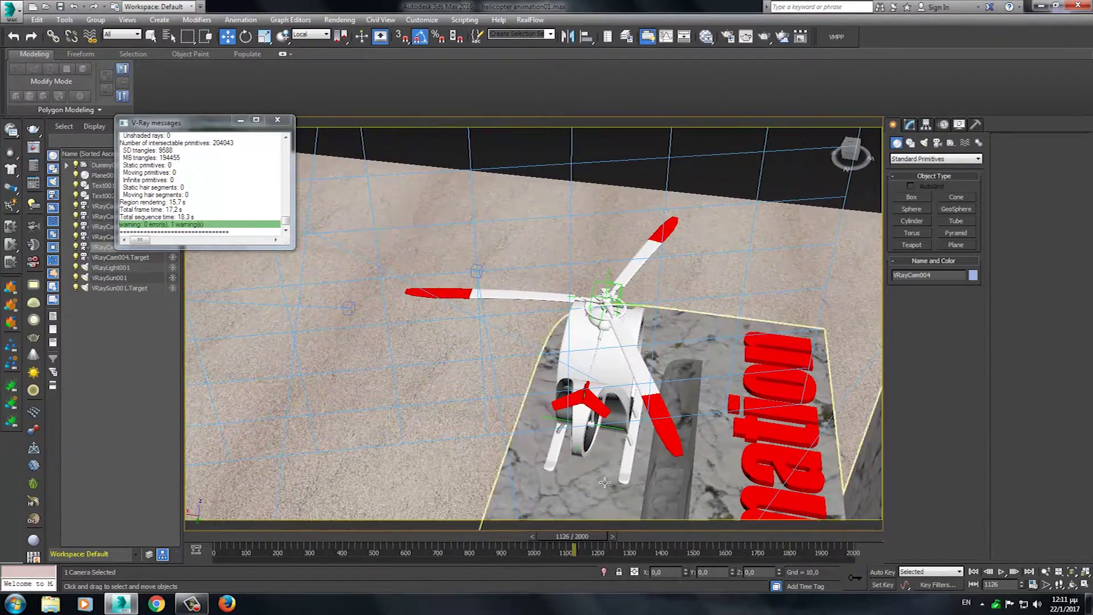
pyautogui.click(955, 246)
pyautogui.click(944, 306)
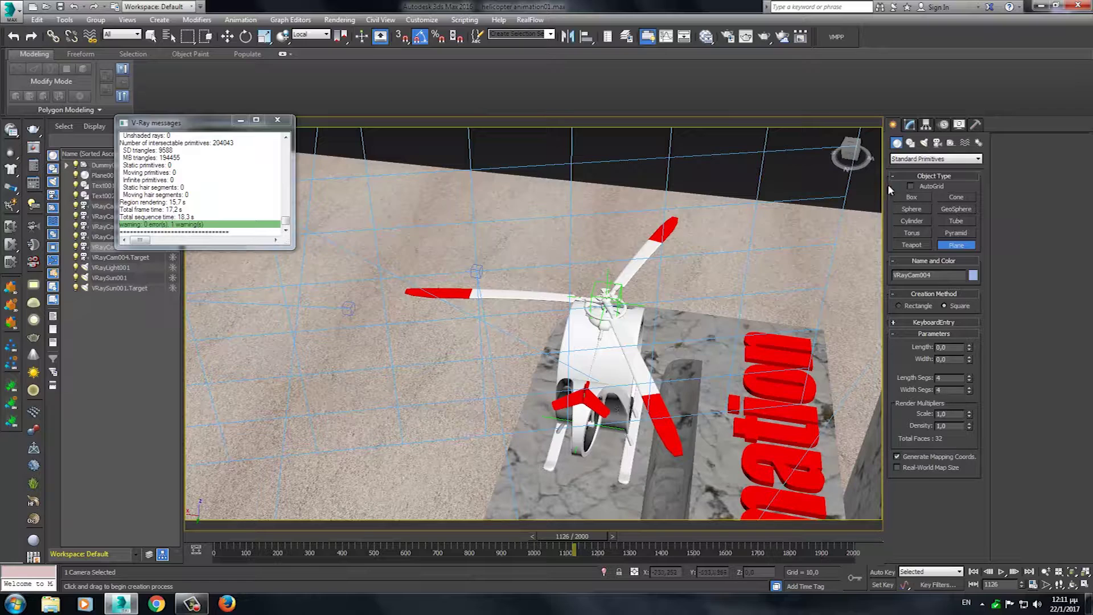
pyautogui.moveTo(589, 486); pyautogui.dragTo(621, 441)
pyautogui.moveTo(620, 440); pyautogui.dragTo(626, 426)
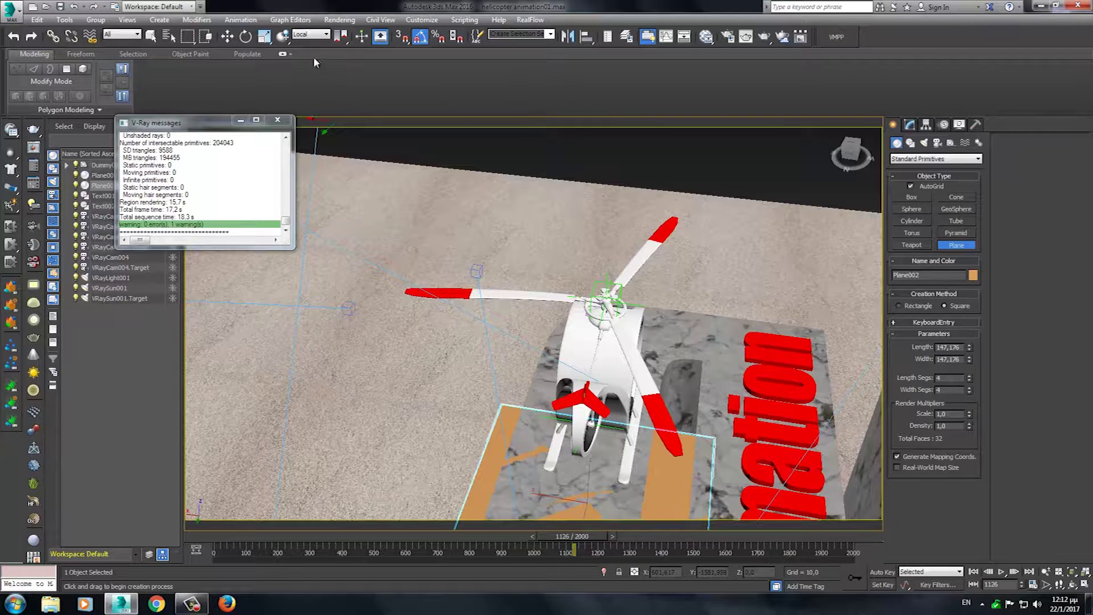
pyautogui.click(227, 37)
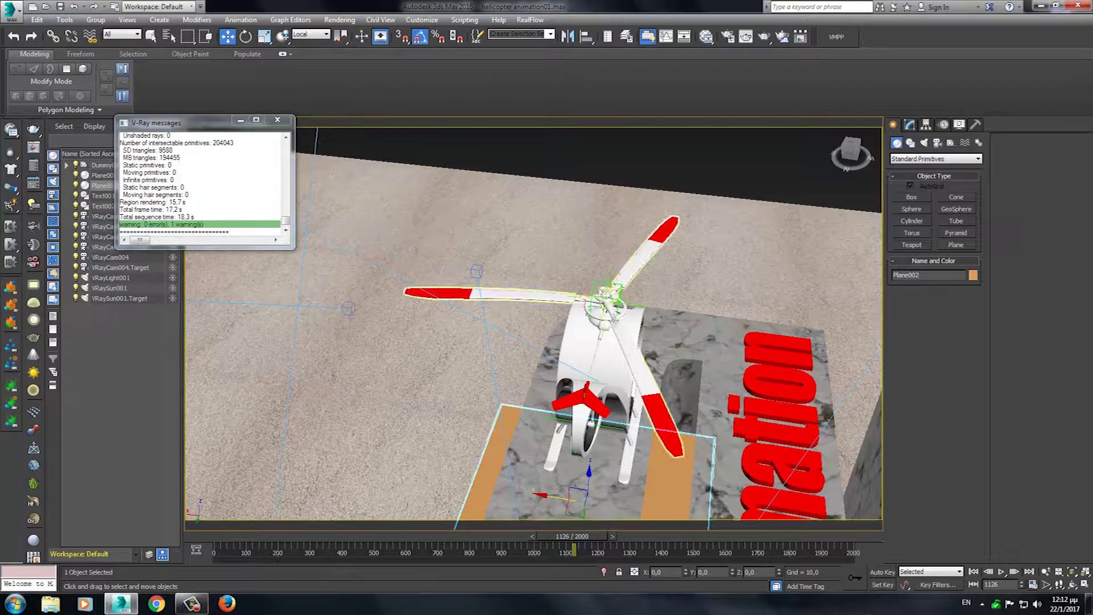
# Align Plane002's X, Y and Z position to Dummy001 at the rotor hub.
pyautogui.hotkey('alt', 'a')
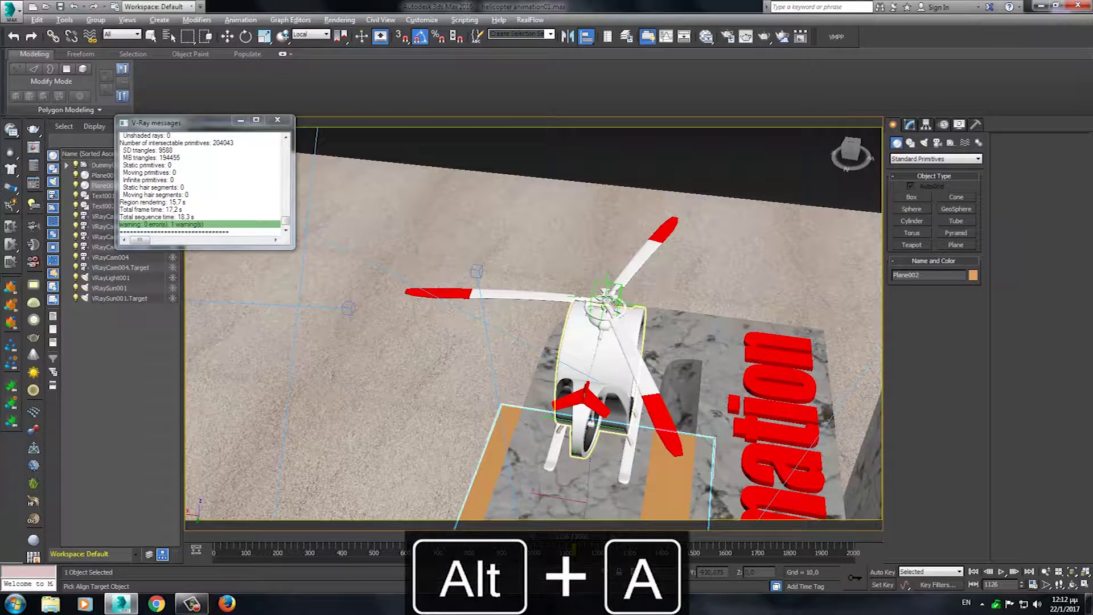
pyautogui.click(603, 295)
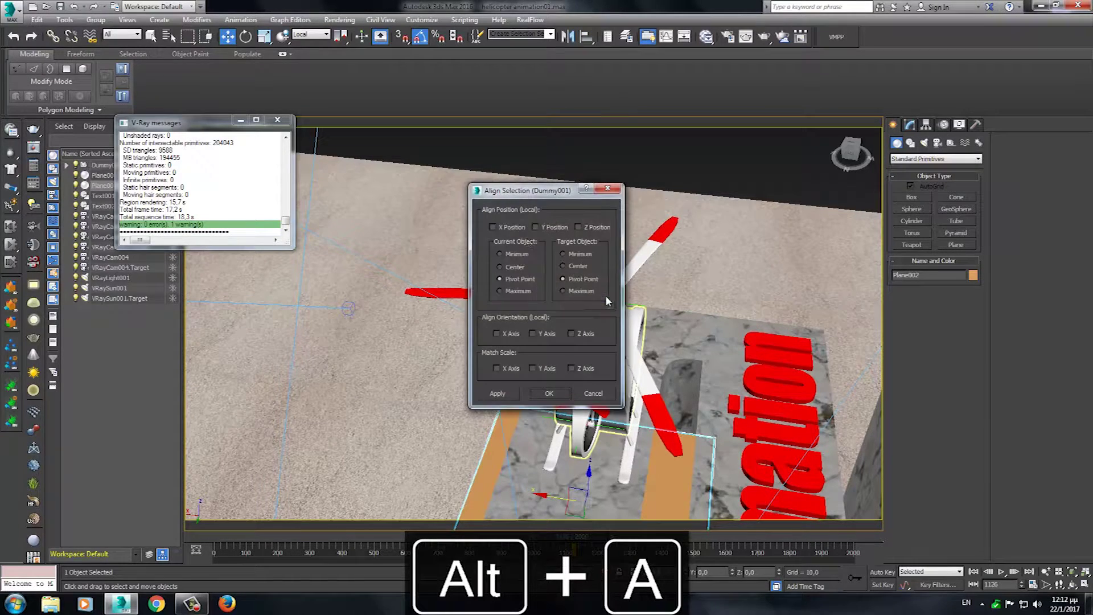
pyautogui.click(492, 227)
pyautogui.click(535, 226)
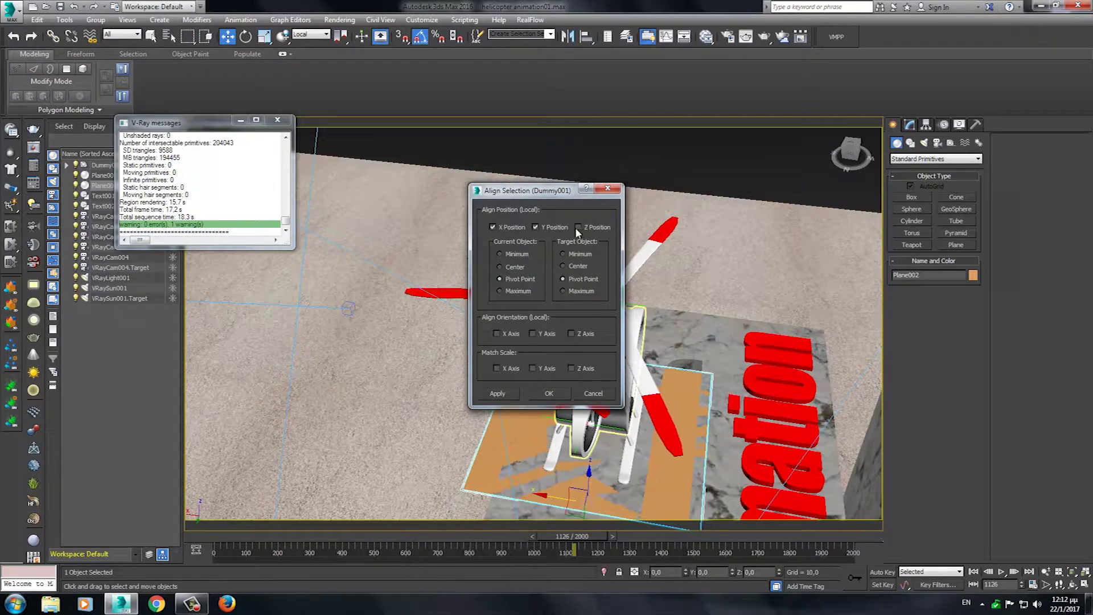
pyautogui.click(578, 227)
pyautogui.click(551, 392)
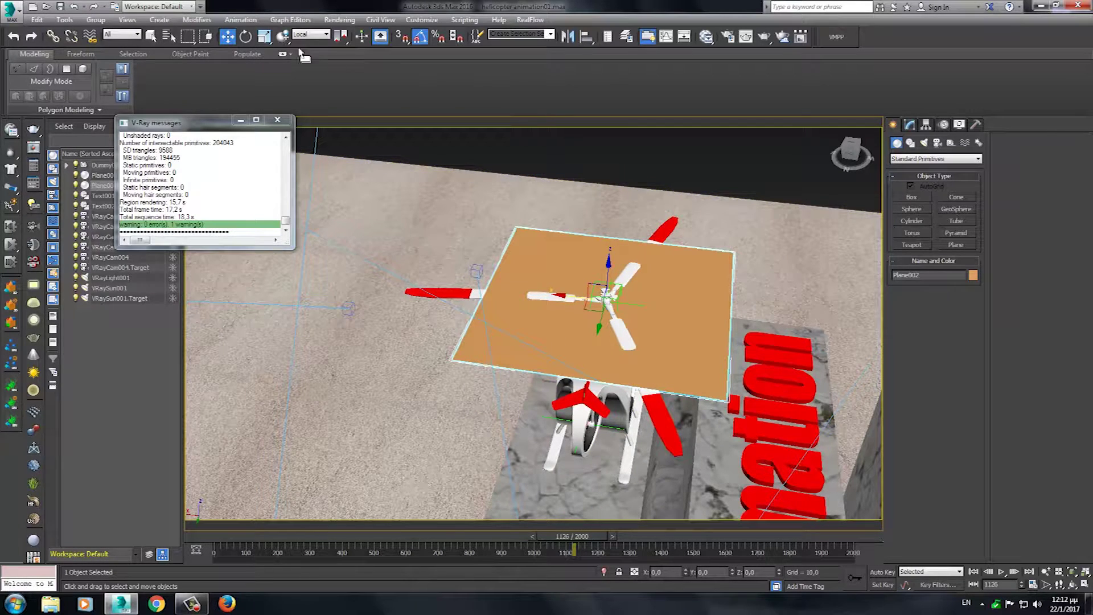
# Scale Plane002 uniformly to about 176% and close the V-Ray messages window.
pyautogui.click(264, 37)
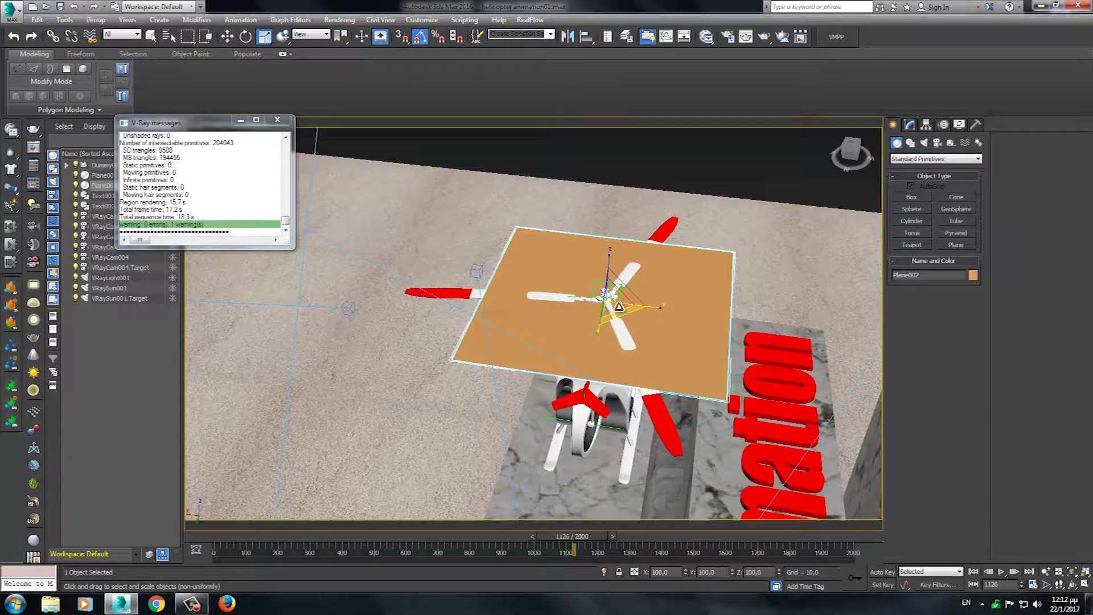
pyautogui.moveTo(620, 308); pyautogui.dragTo(601, 258)
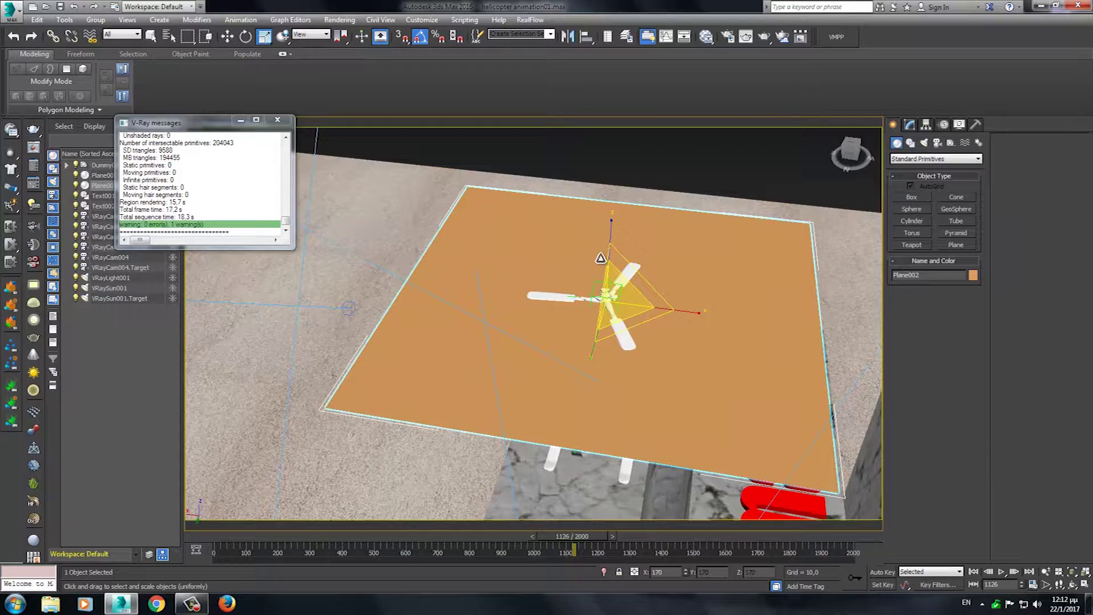
pyautogui.moveTo(601, 259); pyautogui.dragTo(601, 223)
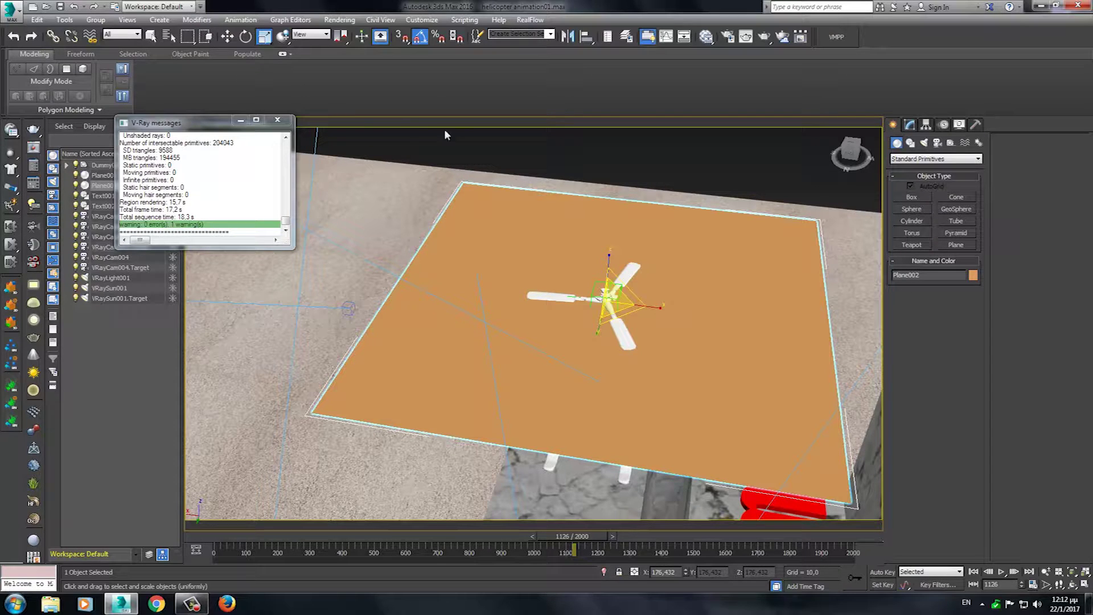
pyautogui.click(276, 121)
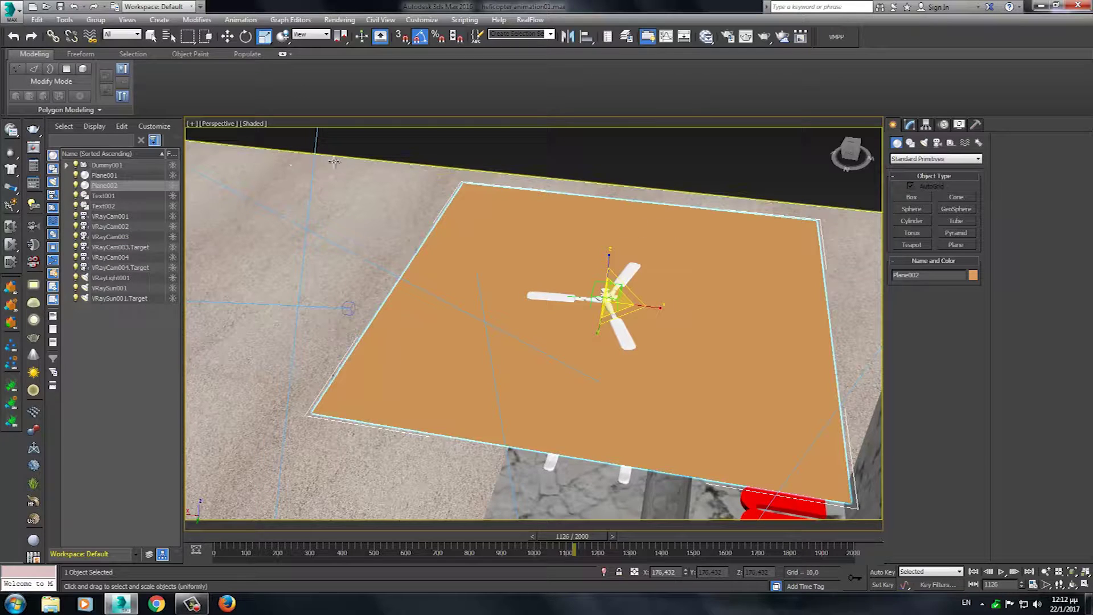
# Link Plane002 to Point001 as its parent.
pyautogui.click(55, 39)
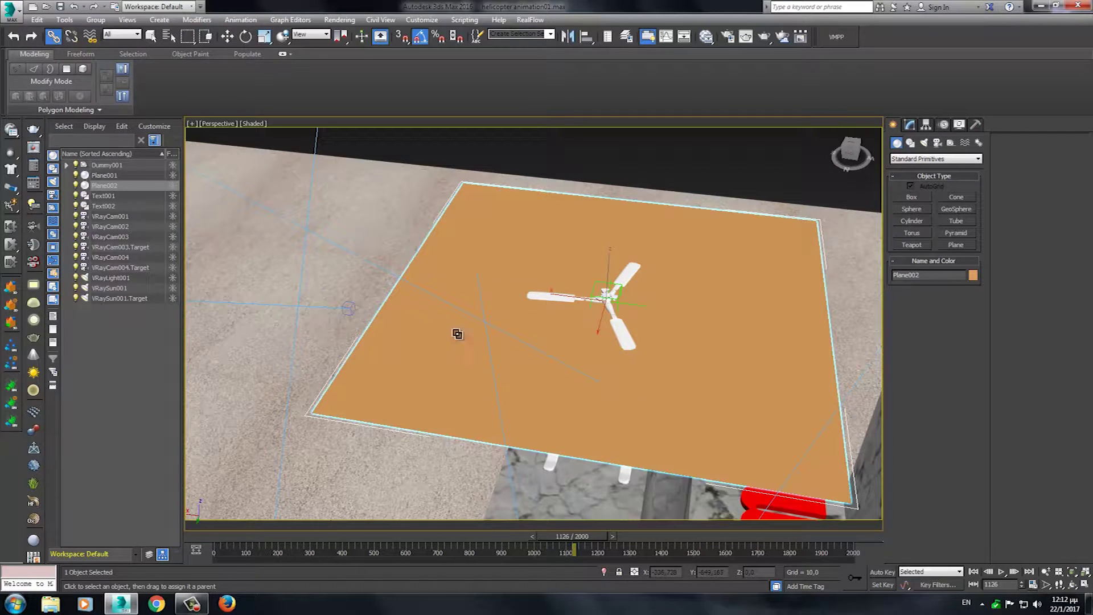
pyautogui.press('h')
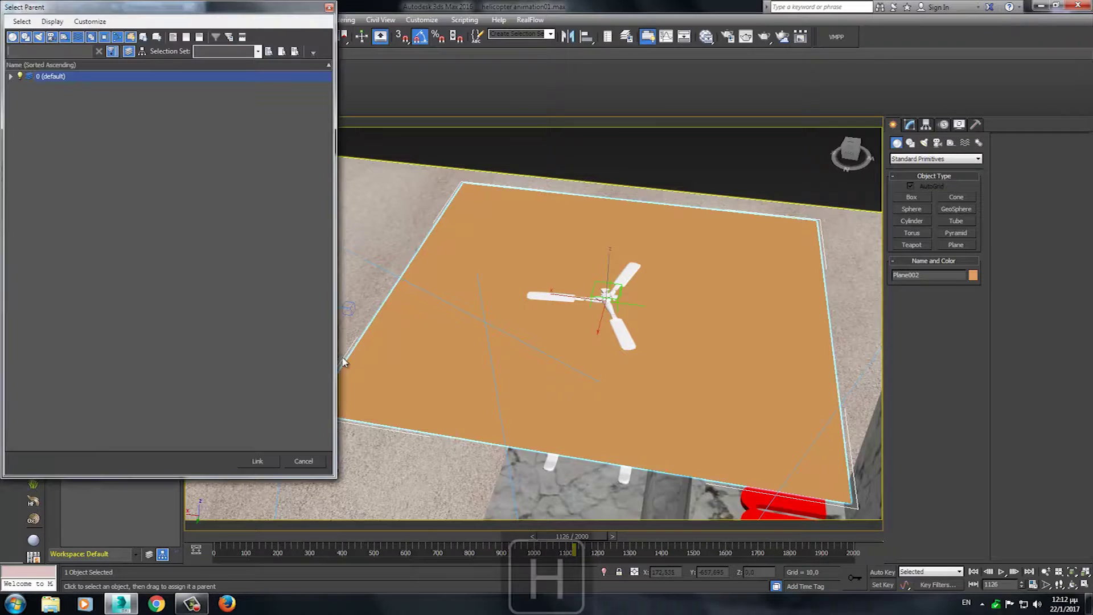
pyautogui.click(10, 76)
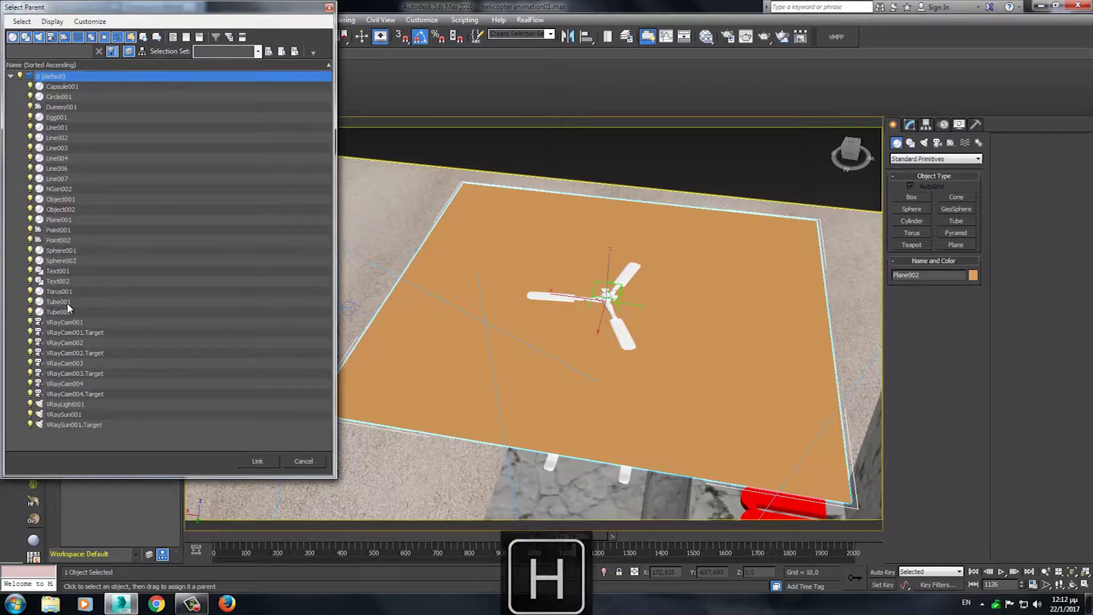
pyautogui.click(58, 230)
pyautogui.click(254, 461)
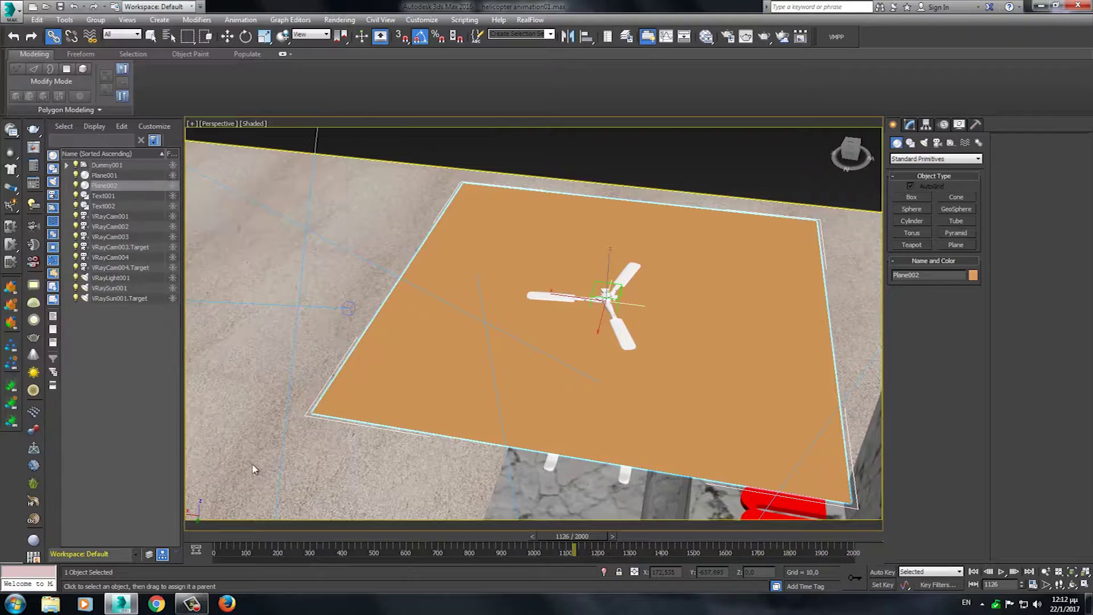
# Move the timeline to frame 903 and orbit to view the plane from the side.
pyautogui.click(550, 35)
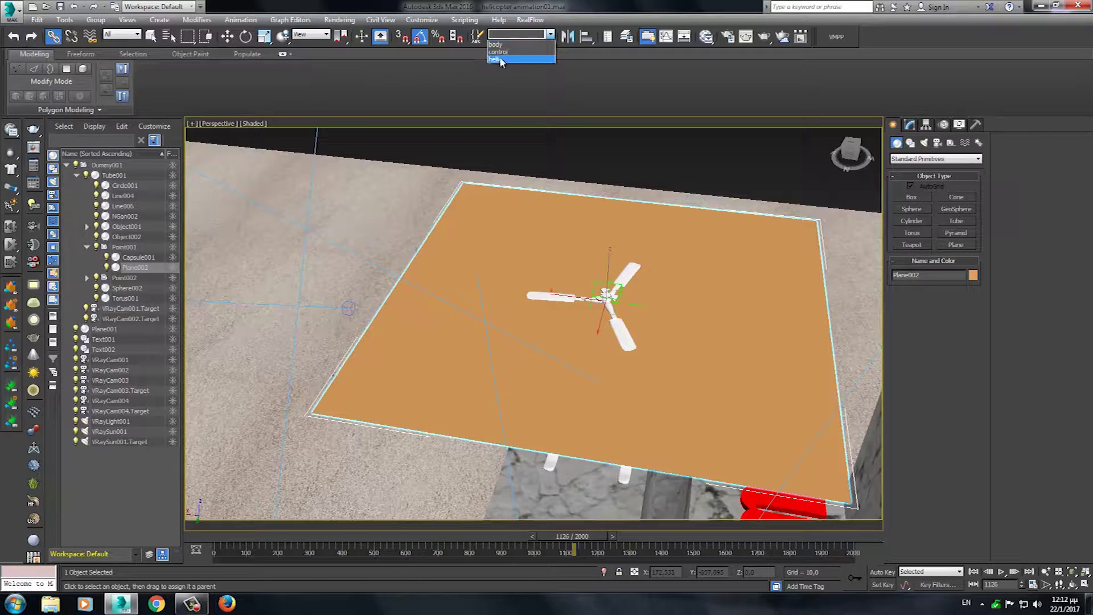
pyautogui.click(557, 108)
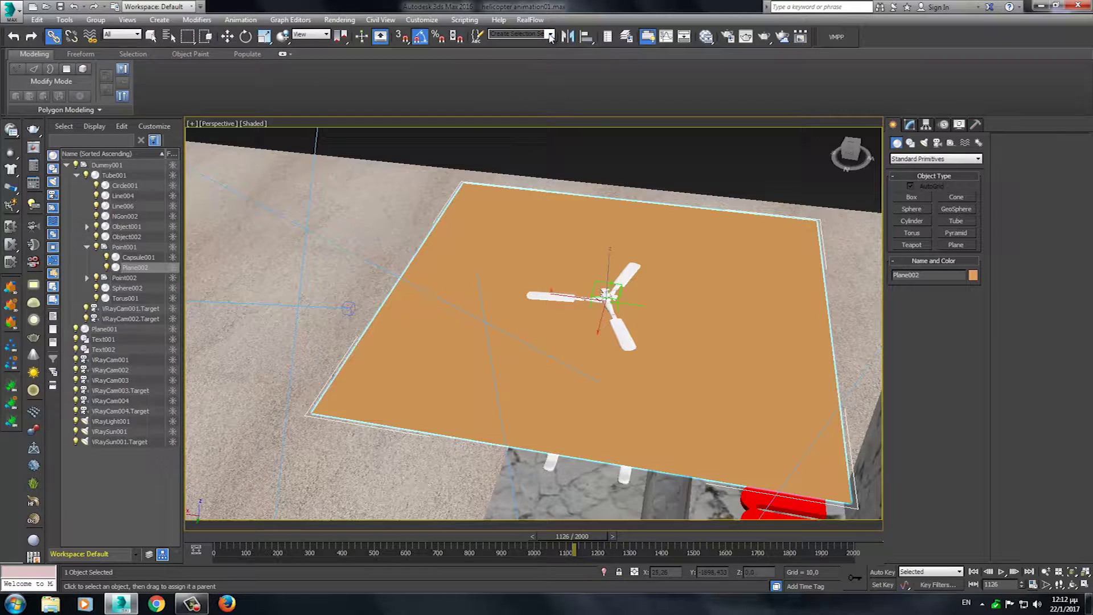
pyautogui.moveTo(542, 535)
pyautogui.mouseDown()
pyautogui.moveTo(454, 535)
pyautogui.moveTo(477, 535)
pyautogui.mouseUp()
pyautogui.click(53, 36)
pyautogui.keyDown('alt'); pyautogui.moveTo(649, 464); pyautogui.dragTo(637, 424, button='middle'); pyautogui.keyUp('alt')
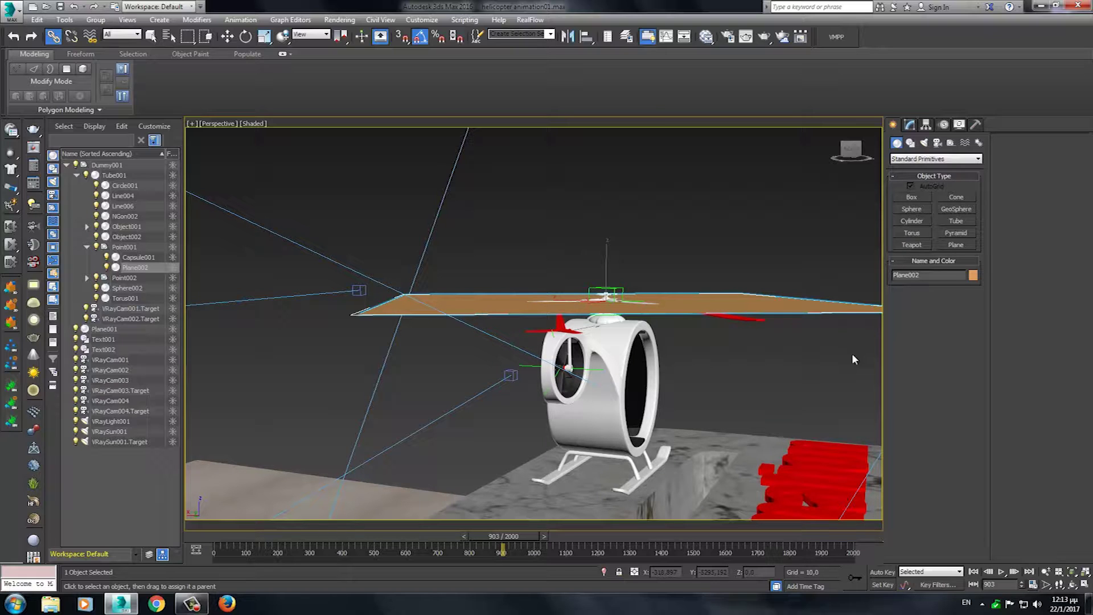
# Add a Shell modifier to Plane002 with Outer Amount 1,27 and nudge the plane down.
pyautogui.click(909, 124)
pyautogui.click(913, 212)
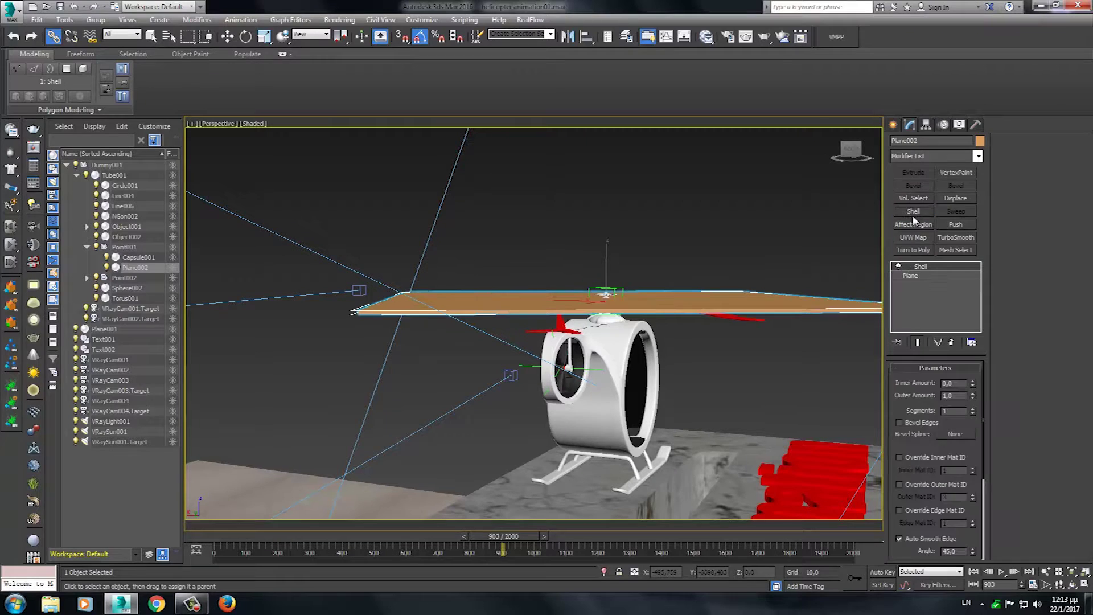
pyautogui.moveTo(974, 396); pyautogui.dragTo(973, 377)
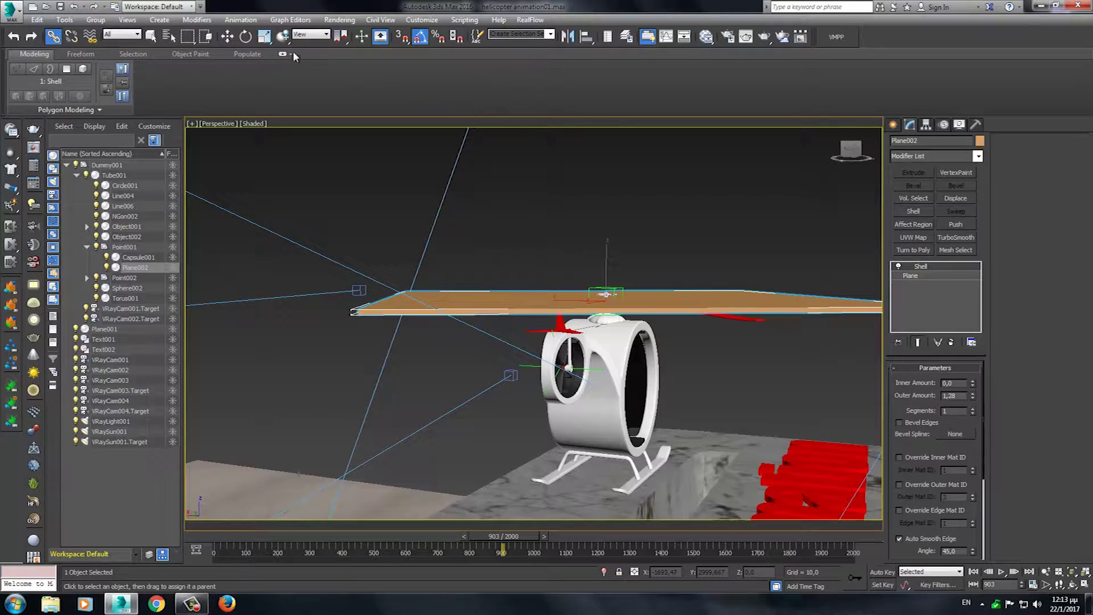
pyautogui.click(227, 38)
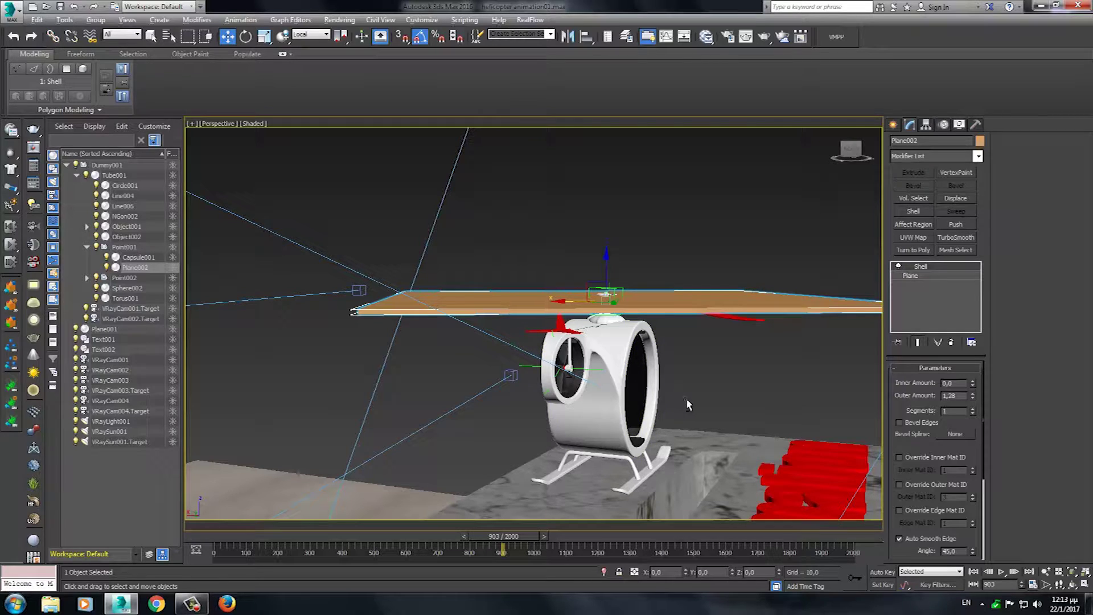
pyautogui.keyDown('alt'); pyautogui.moveTo(685, 398); pyautogui.dragTo(680, 387, button='middle'); pyautogui.keyUp('alt')
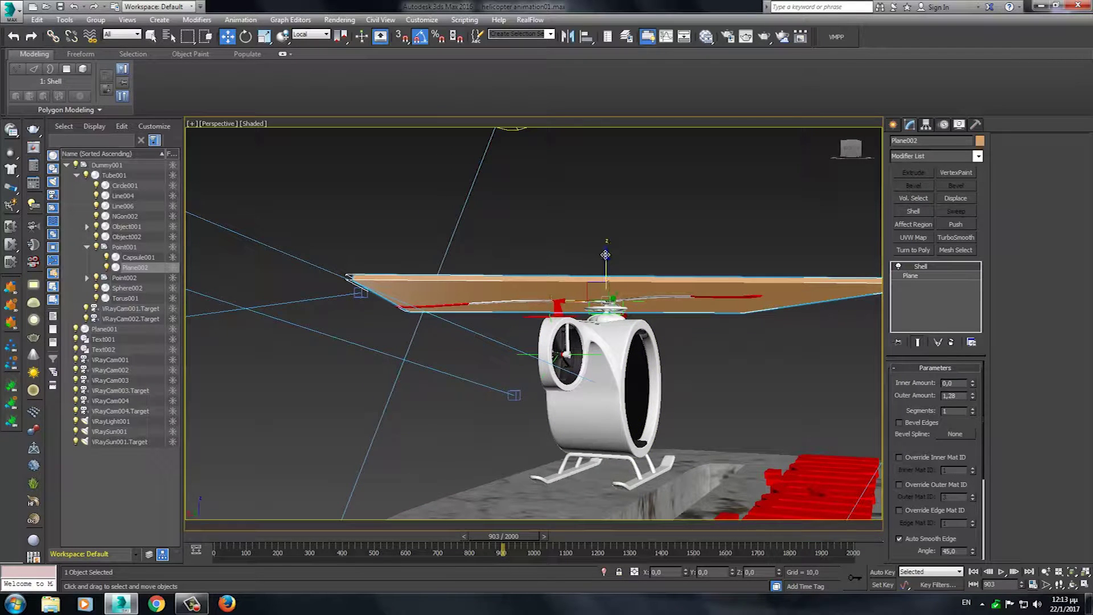
pyautogui.moveTo(605, 255); pyautogui.dragTo(607, 263)
pyautogui.moveTo(607, 263)
pyautogui.keyDown('alt'); pyautogui.mouseDown(button='middle')
pyautogui.moveTo(656, 323)
pyautogui.moveTo(642, 299)
pyautogui.mouseUp(button='middle'); pyautogui.keyUp('alt')
pyautogui.moveTo(606, 263); pyautogui.dragTo(607, 267)
pyautogui.moveTo(641, 335)
pyautogui.keyDown('alt'); pyautogui.mouseDown(button='middle')
pyautogui.moveTo(640, 325)
pyautogui.moveTo(643, 341)
pyautogui.mouseUp(button='middle'); pyautogui.keyUp('alt')
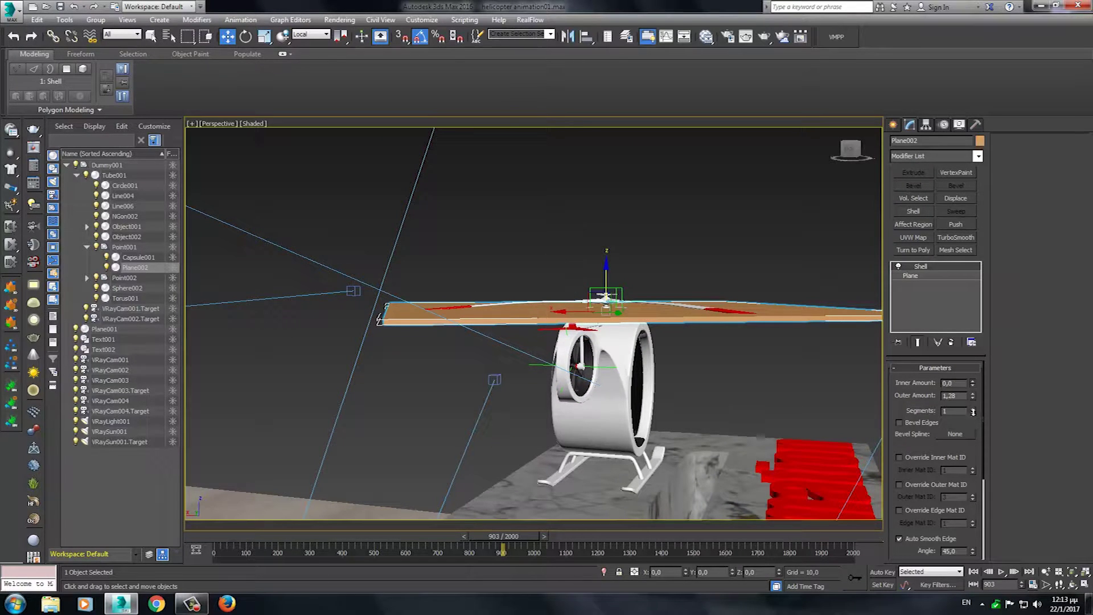
# Tune the Shell Outer Amount down to about 3 while fine-tuning the plane's height.
pyautogui.moveTo(974, 397); pyautogui.dragTo(935, 233)
pyautogui.keyDown('alt'); pyautogui.moveTo(795, 393); pyautogui.dragTo(782, 377, button='middle'); pyautogui.keyUp('alt')
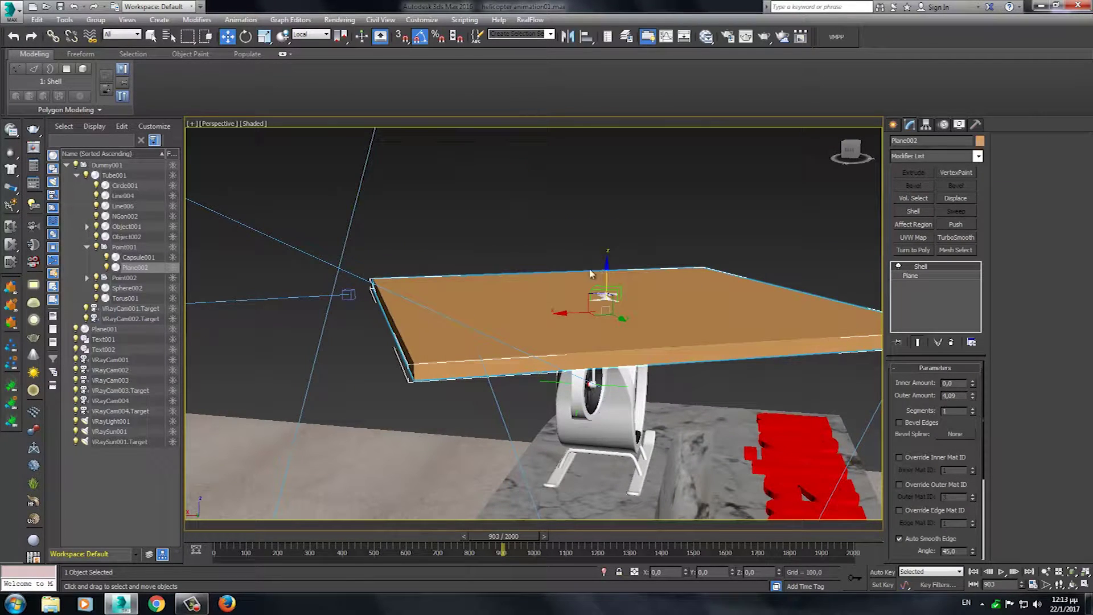
pyautogui.moveTo(606, 267); pyautogui.dragTo(602, 269)
pyautogui.keyDown('alt'); pyautogui.moveTo(602, 269); pyautogui.dragTo(674, 369, button='middle'); pyautogui.keyUp('alt')
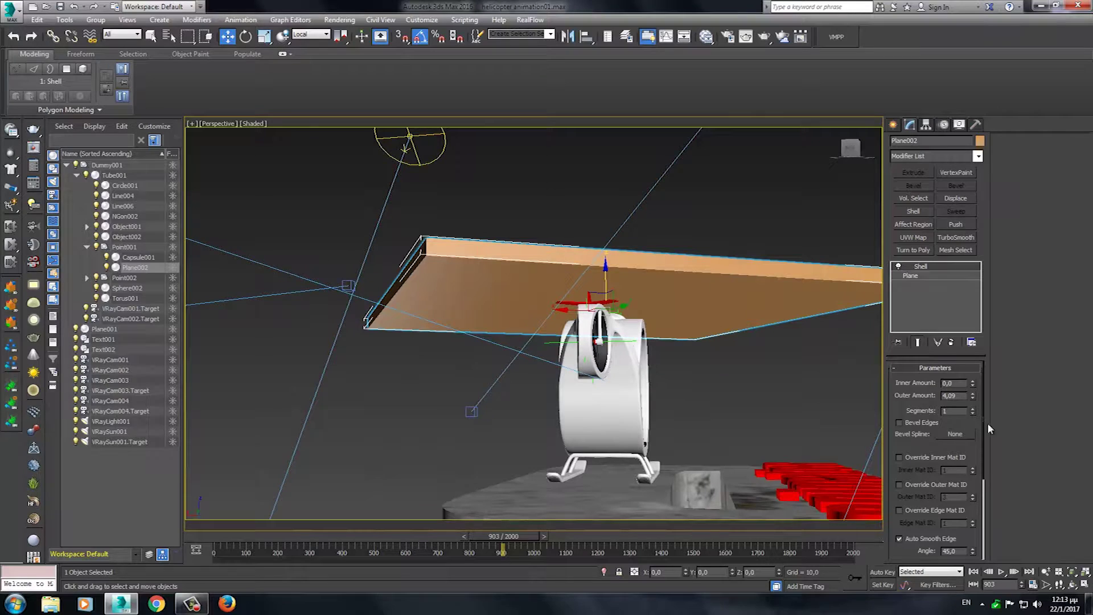
pyautogui.moveTo(973, 397); pyautogui.dragTo(973, 416)
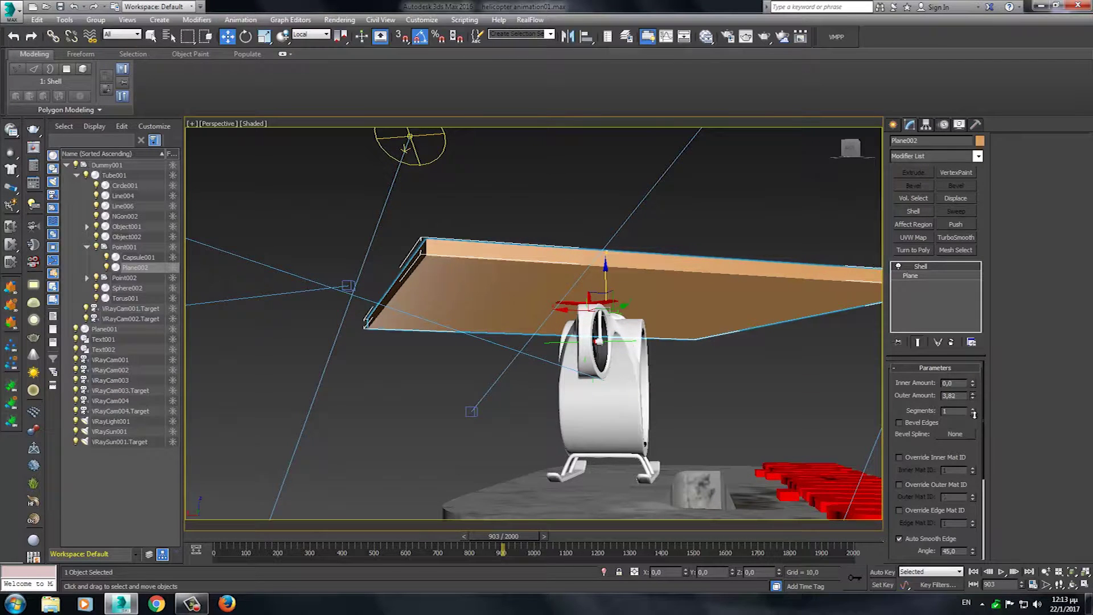
pyautogui.moveTo(605, 275); pyautogui.dragTo(604, 275)
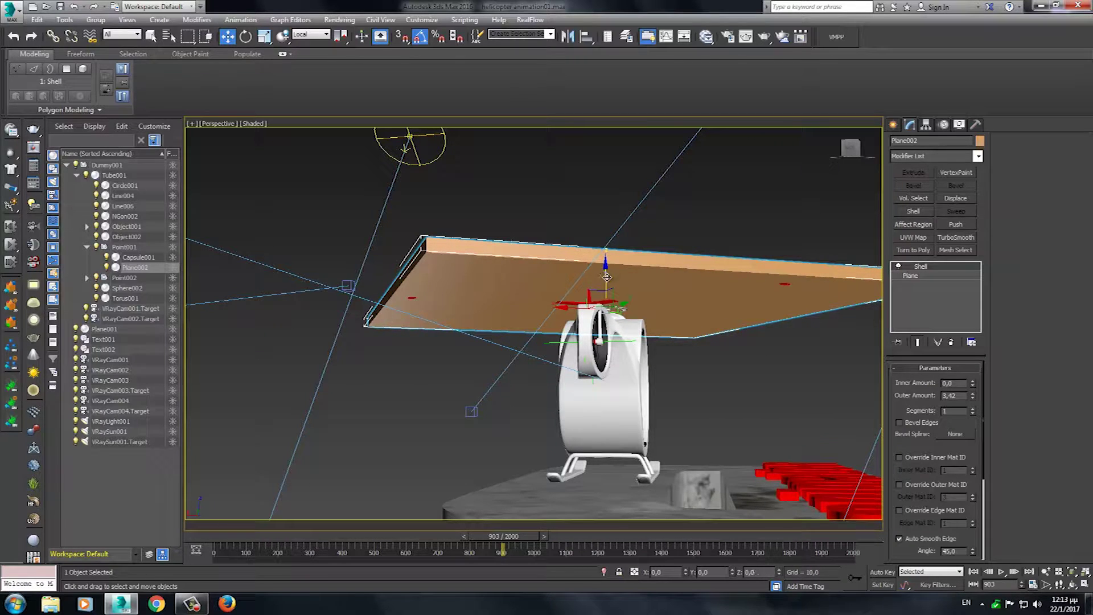
pyautogui.keyDown('alt'); pyautogui.moveTo(684, 354); pyautogui.dragTo(688, 393, button='middle'); pyautogui.keyUp('alt')
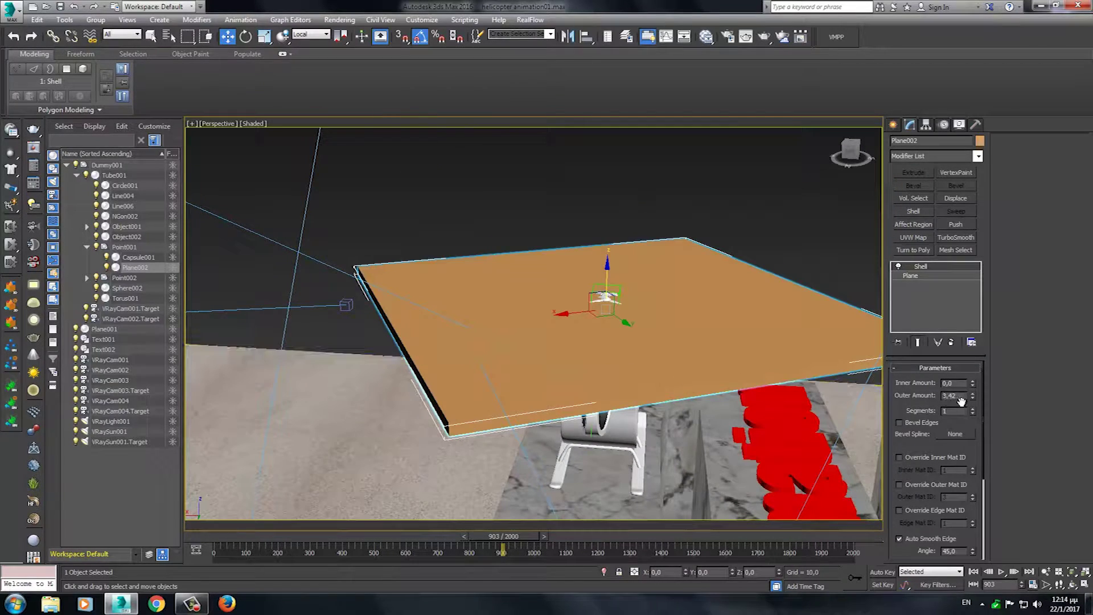
pyautogui.moveTo(972, 396); pyautogui.dragTo(972, 415)
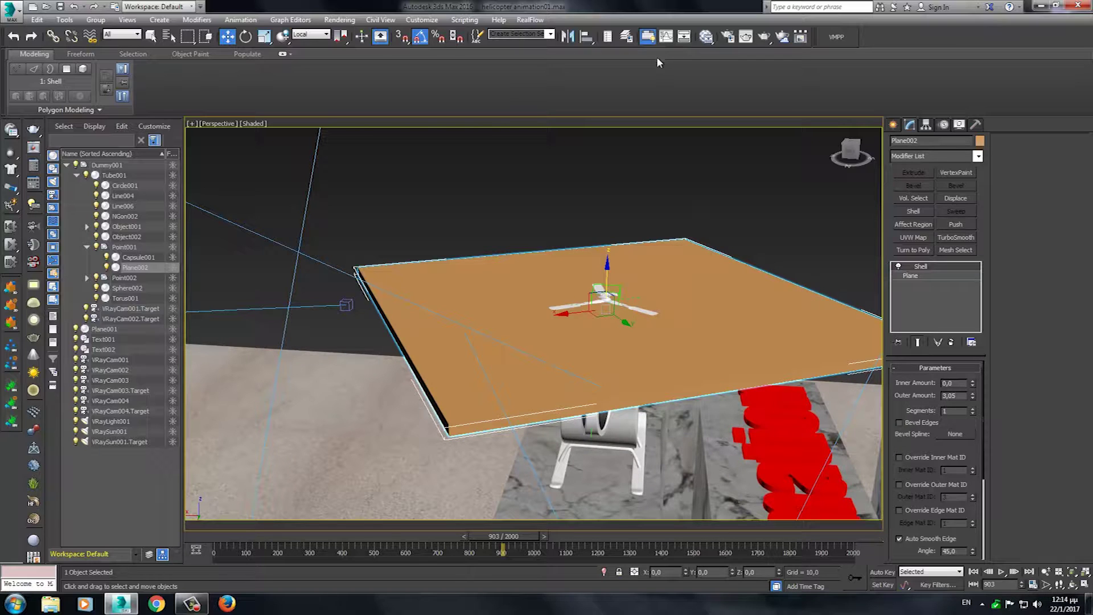
pyautogui.click(706, 37)
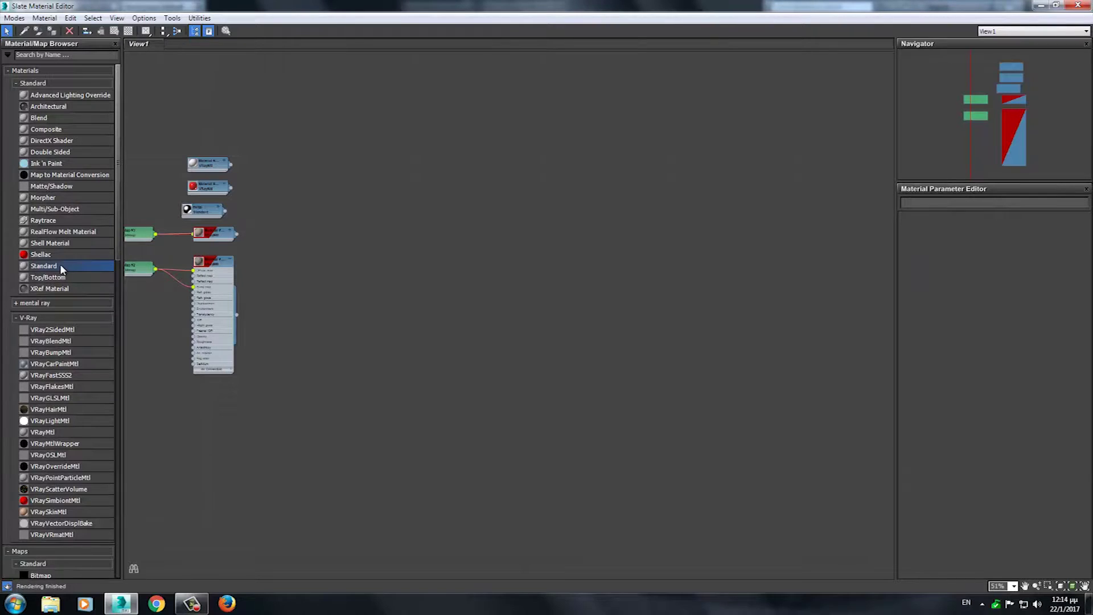
# Add a Standard material node and discard a trial Gradient Ramp on its Opacity.
pyautogui.moveTo(60, 266); pyautogui.dragTo(381, 248)
pyautogui.scroll(2, 475, 376)
pyautogui.doubleClick(428, 244)
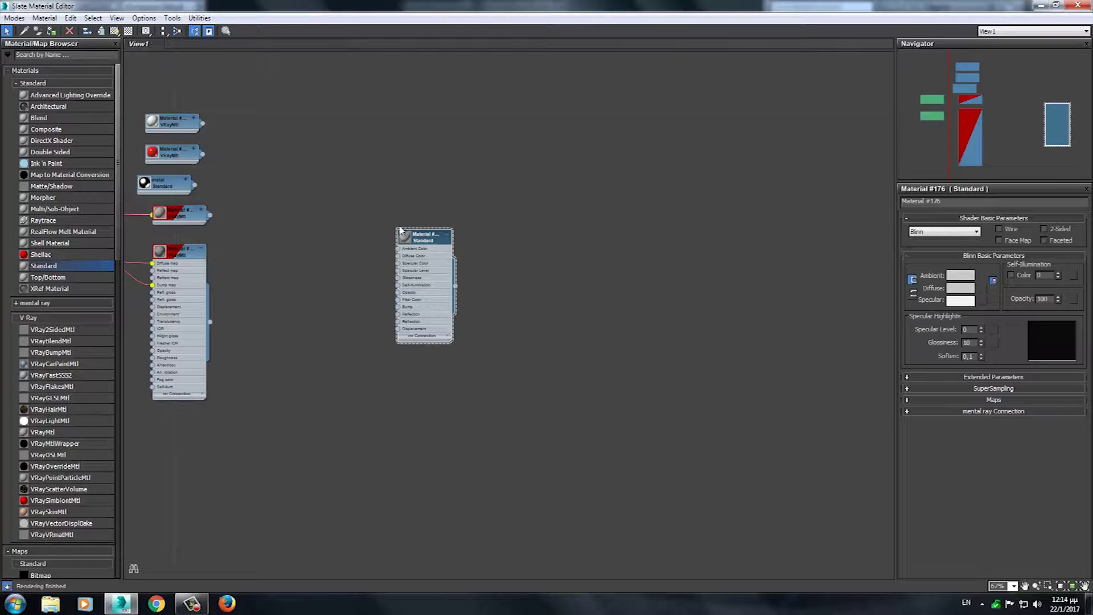
pyautogui.moveTo(401, 230); pyautogui.dragTo(160, 433)
pyautogui.moveTo(408, 354)
pyautogui.mouseDown(button='middle')
pyautogui.moveTo(531, 246)
pyautogui.moveTo(446, 325)
pyautogui.mouseUp(button='middle')
pyautogui.scroll(3, 558, 215)
pyautogui.moveTo(314, 412); pyautogui.dragTo(473, 361, button='middle')
pyautogui.scroll(1, 464, 188)
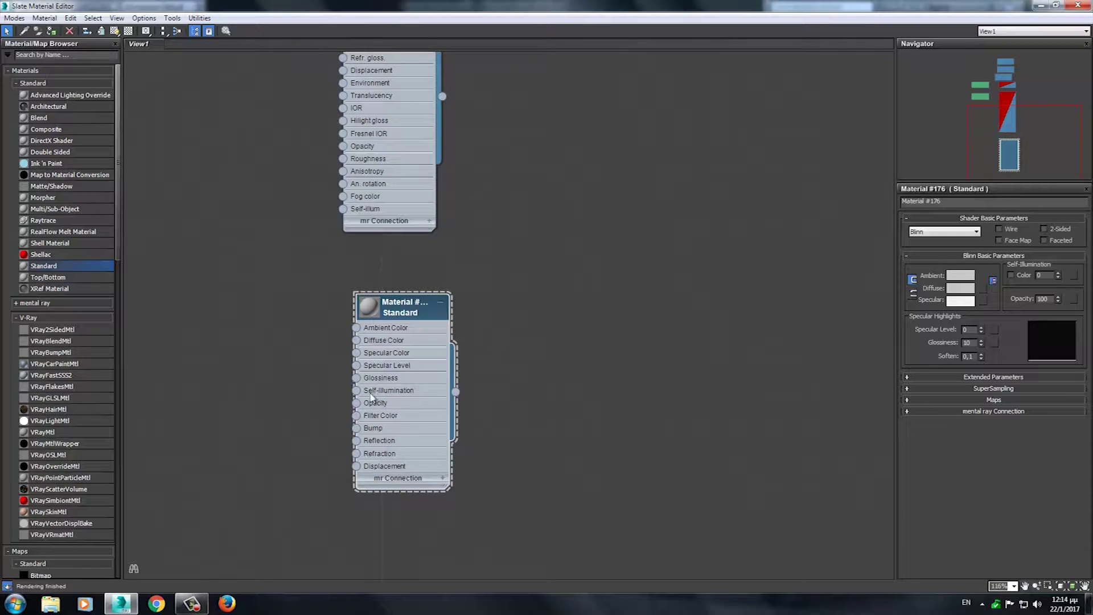
pyautogui.moveTo(356, 403); pyautogui.dragTo(232, 267)
pyautogui.moveTo(265, 274)
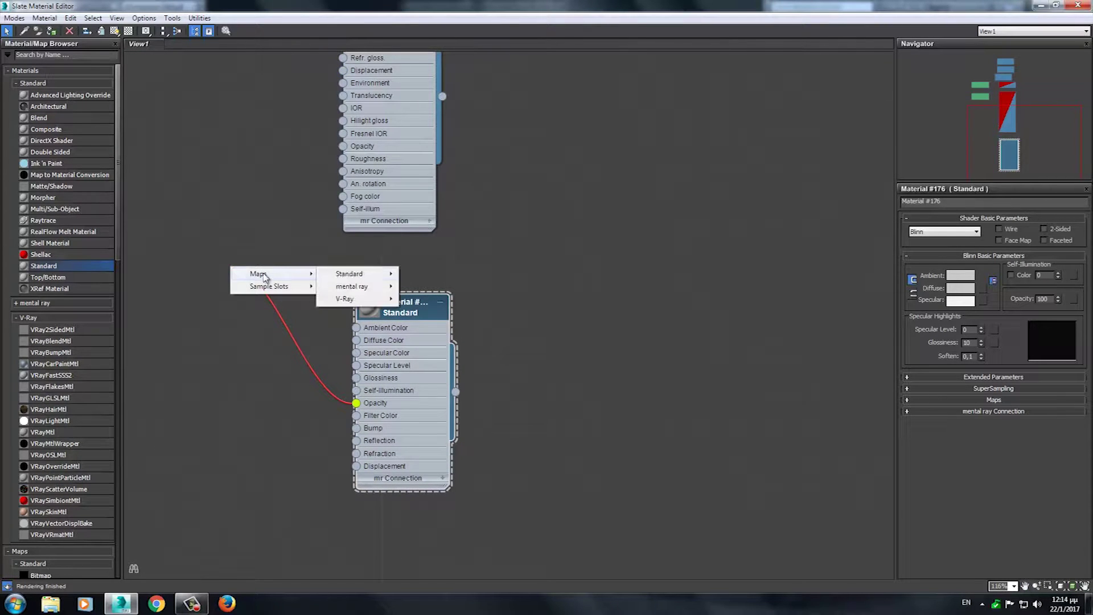
pyautogui.moveTo(349, 274)
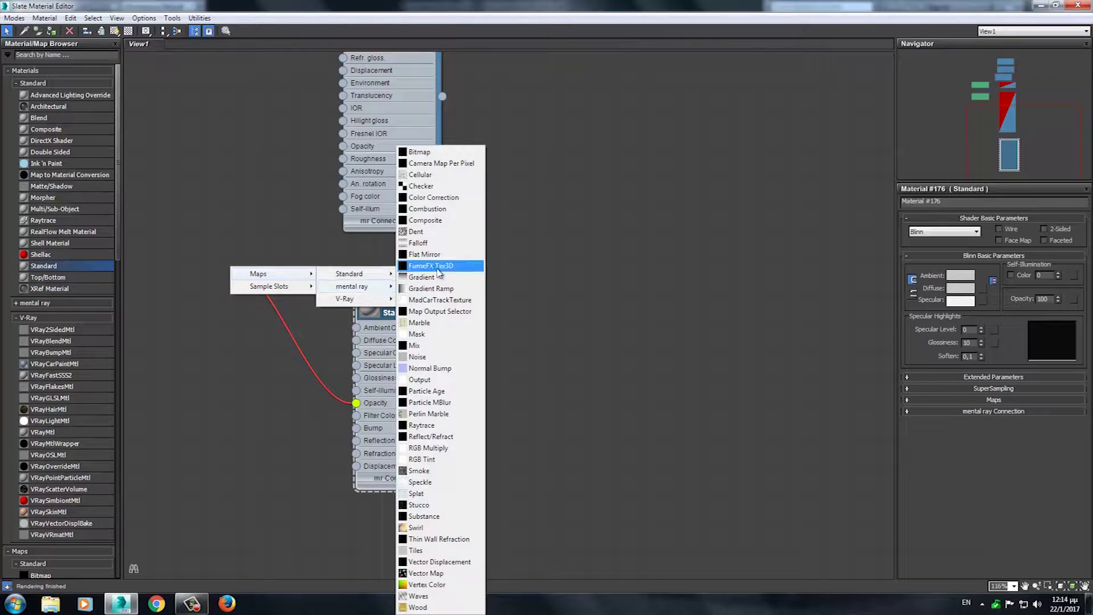
pyautogui.click(439, 289)
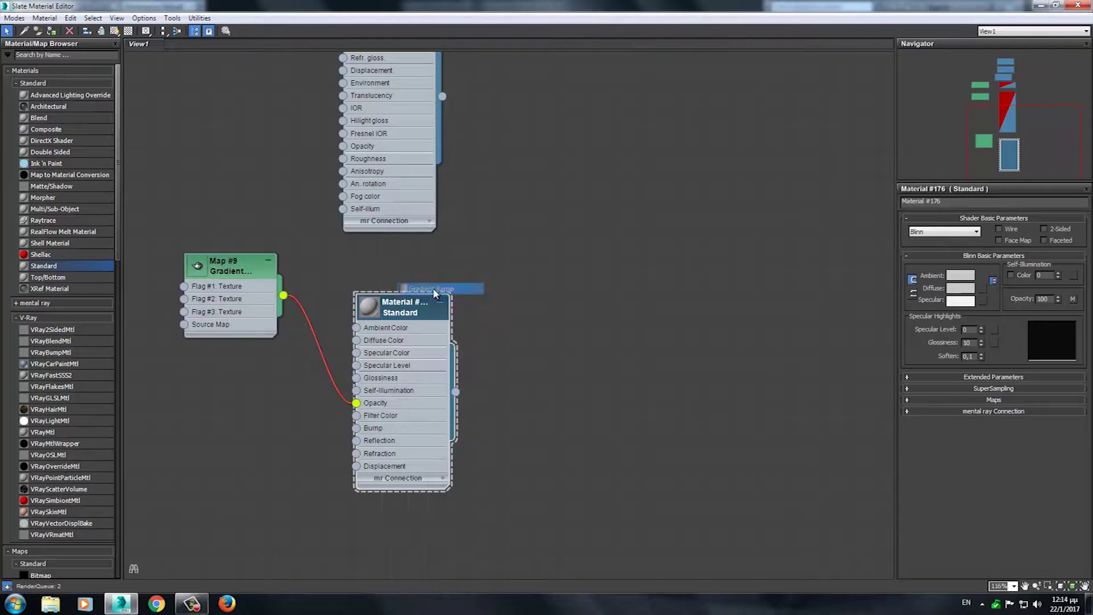
pyautogui.click(239, 267)
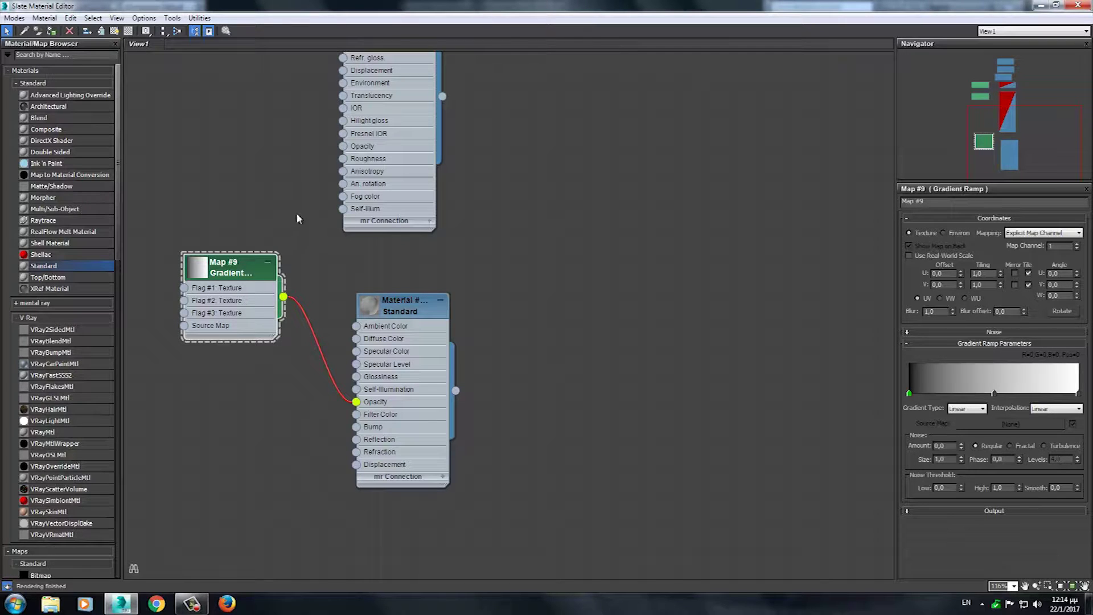
pyautogui.press('Delete')
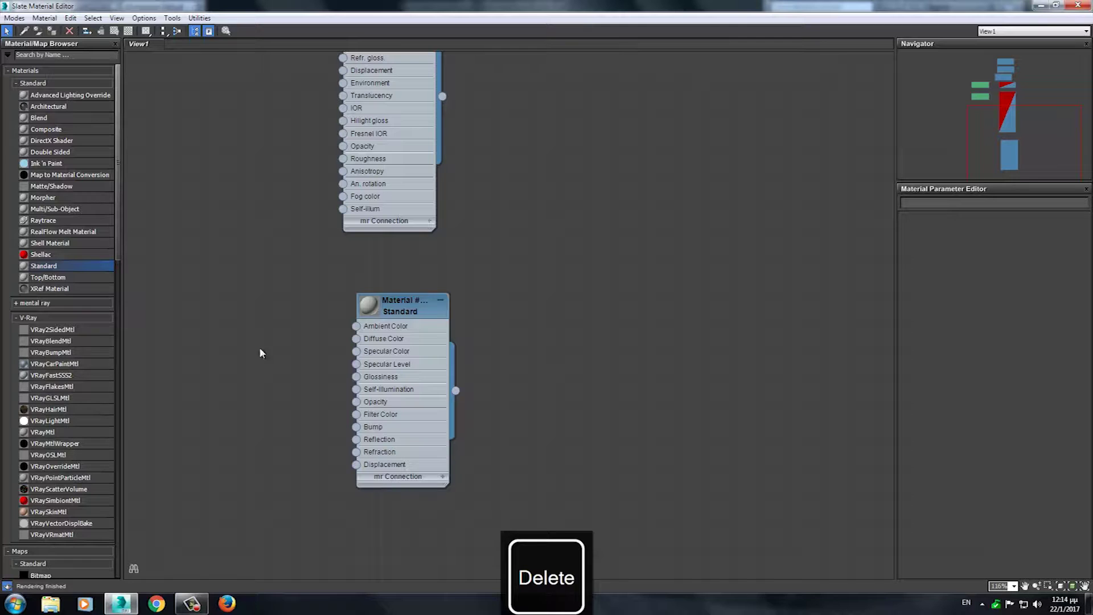
# Wire a Composite map into Opacity with a Gradient Ramp in its Layer 1.
pyautogui.moveTo(356, 402); pyautogui.dragTo(252, 320)
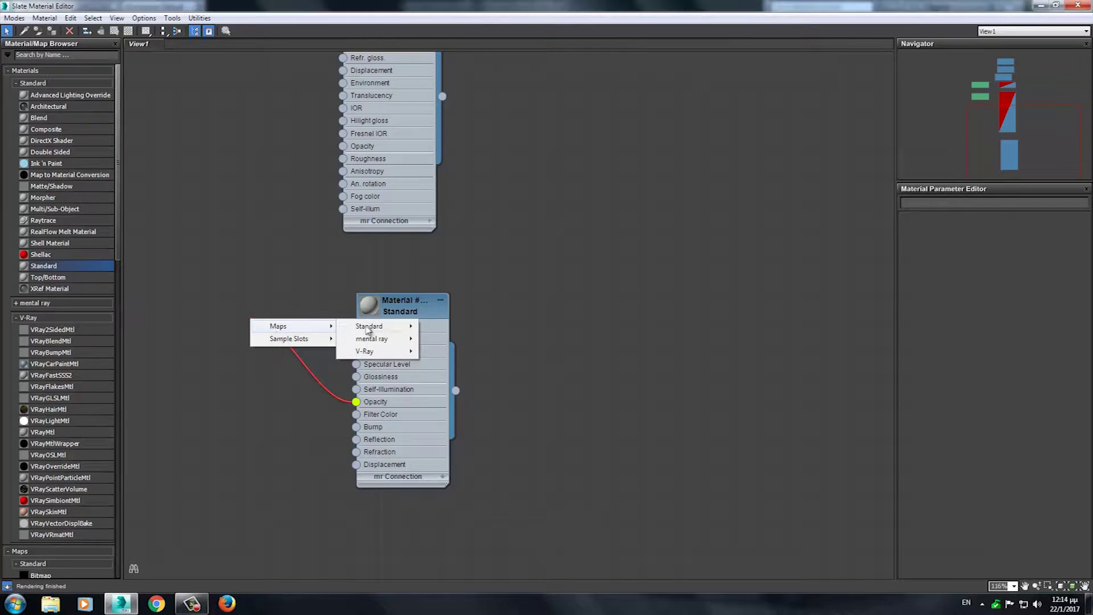
pyautogui.click(447, 220)
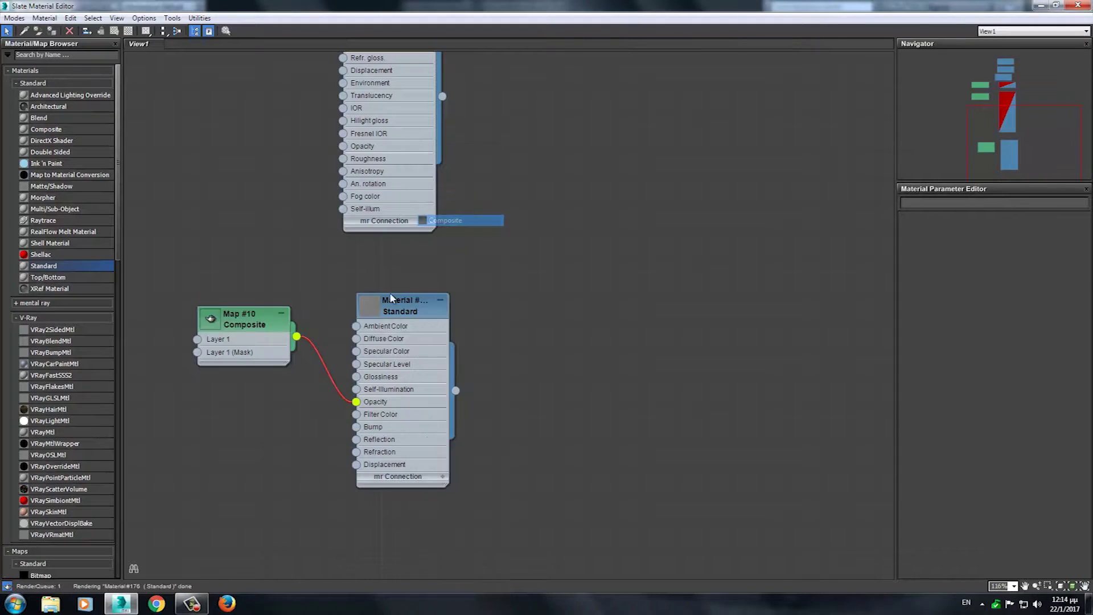
pyautogui.moveTo(334, 432); pyautogui.dragTo(464, 434, button='middle')
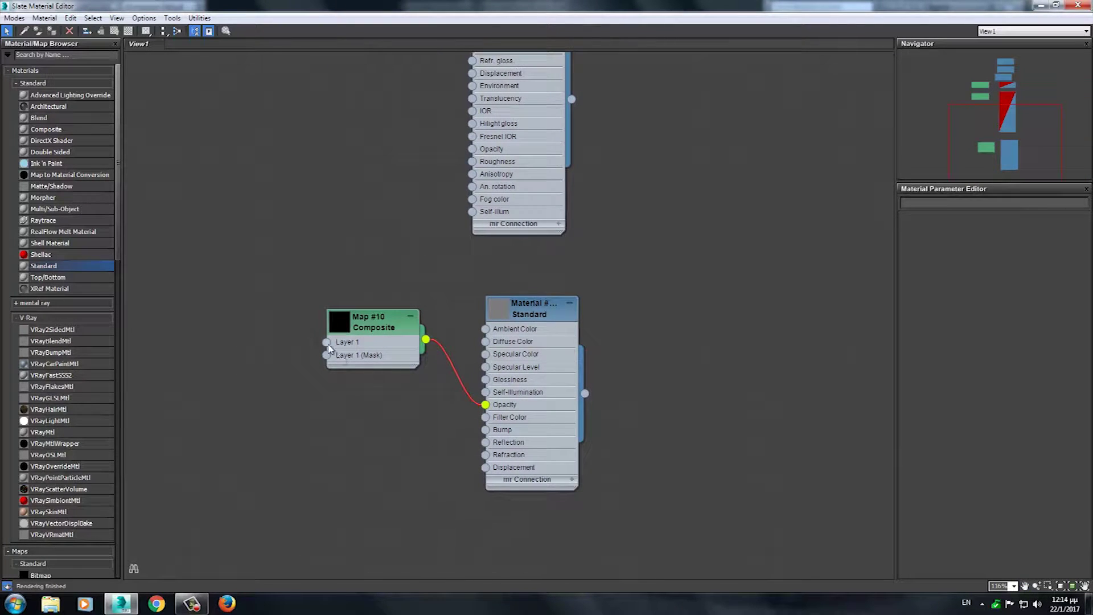
pyautogui.moveTo(326, 344); pyautogui.dragTo(259, 275)
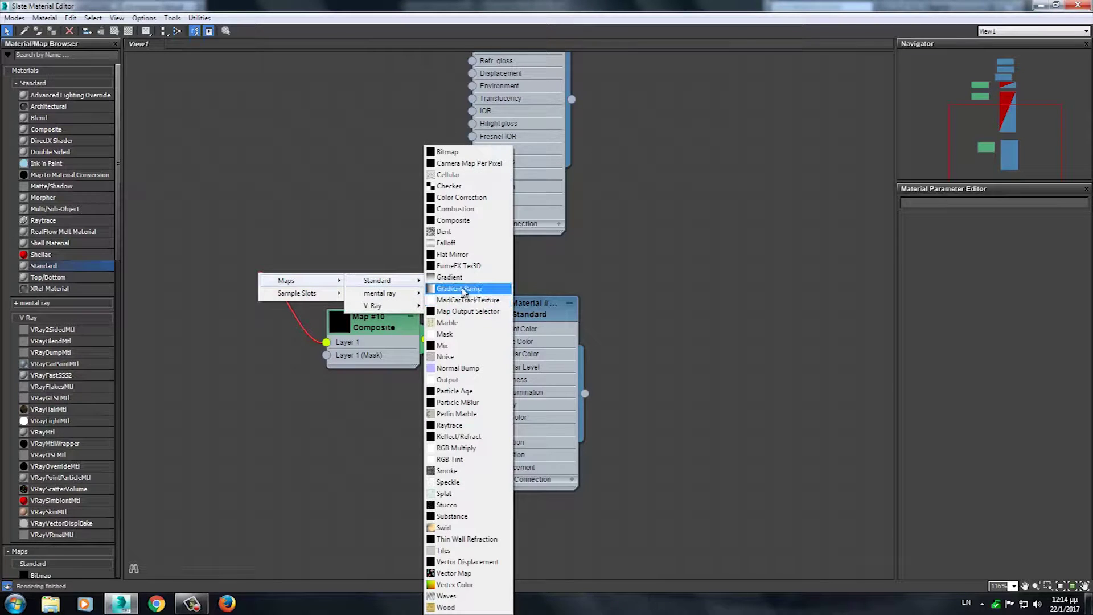
pyautogui.click(464, 288)
pyautogui.doubleClick(245, 274)
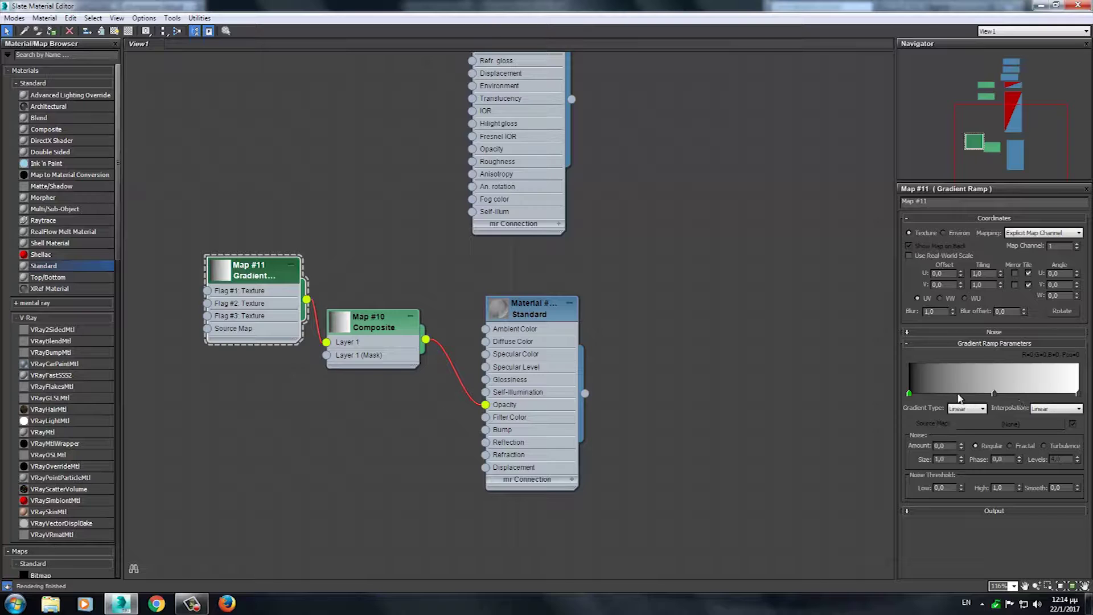
# Make the ramp's first flag white and its right-end Flag #2 black.
pyautogui.rightClick(910, 393)
pyautogui.click(936, 400)
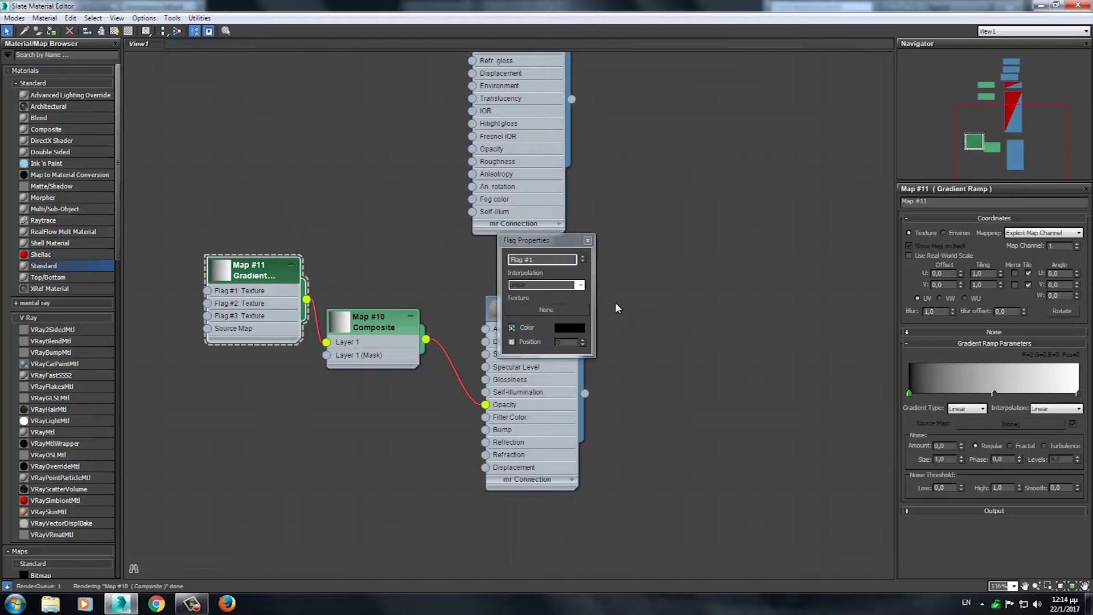
pyautogui.click(569, 328)
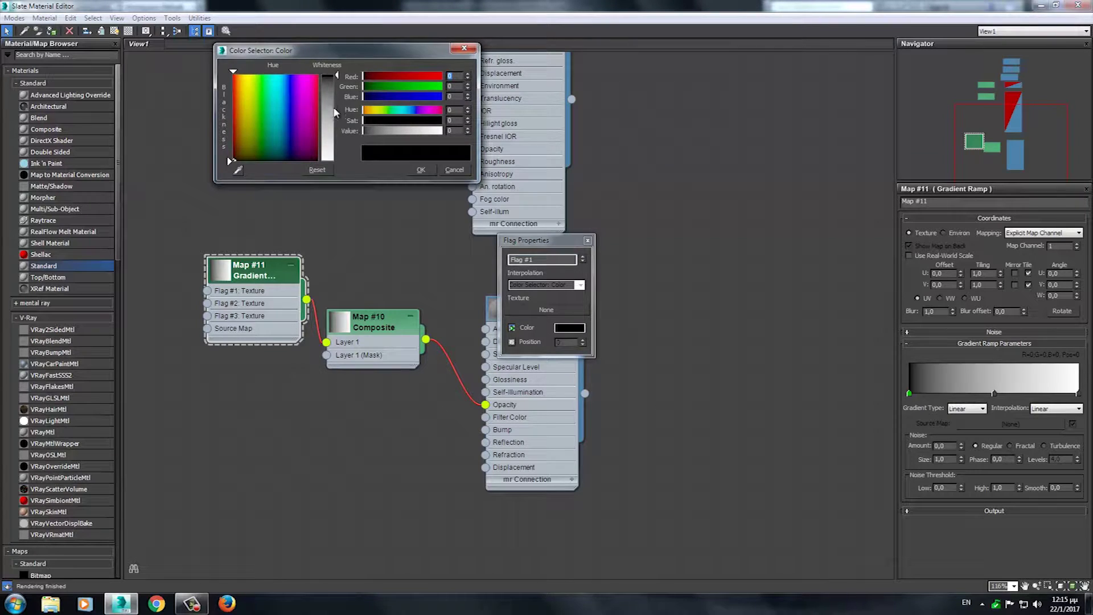
pyautogui.moveTo(330, 105); pyautogui.dragTo(386, 163)
pyautogui.click(421, 169)
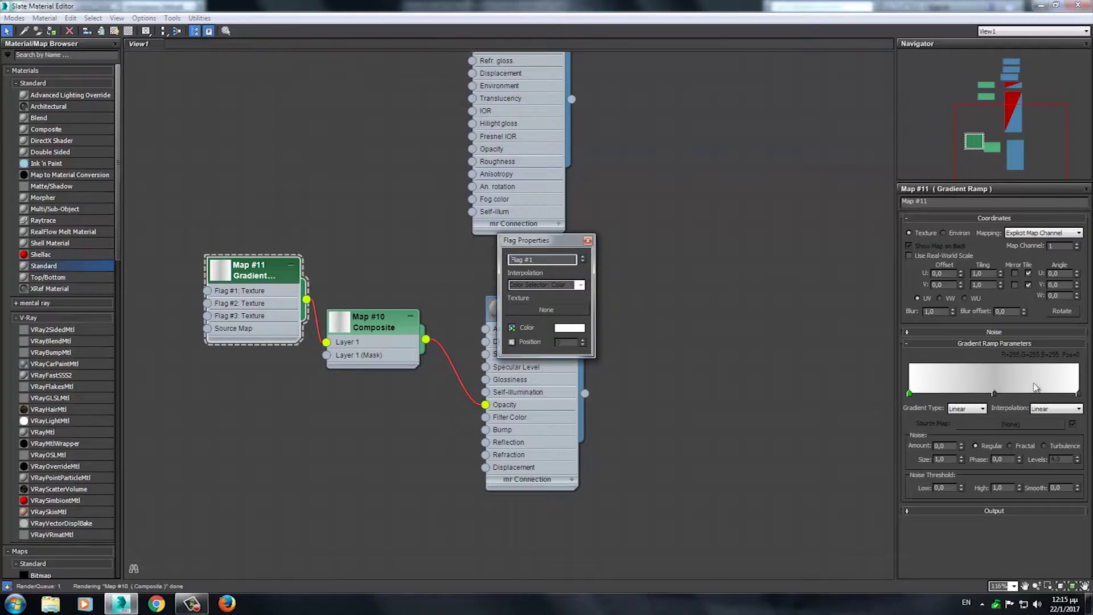
pyautogui.click(1079, 394)
pyautogui.click(569, 328)
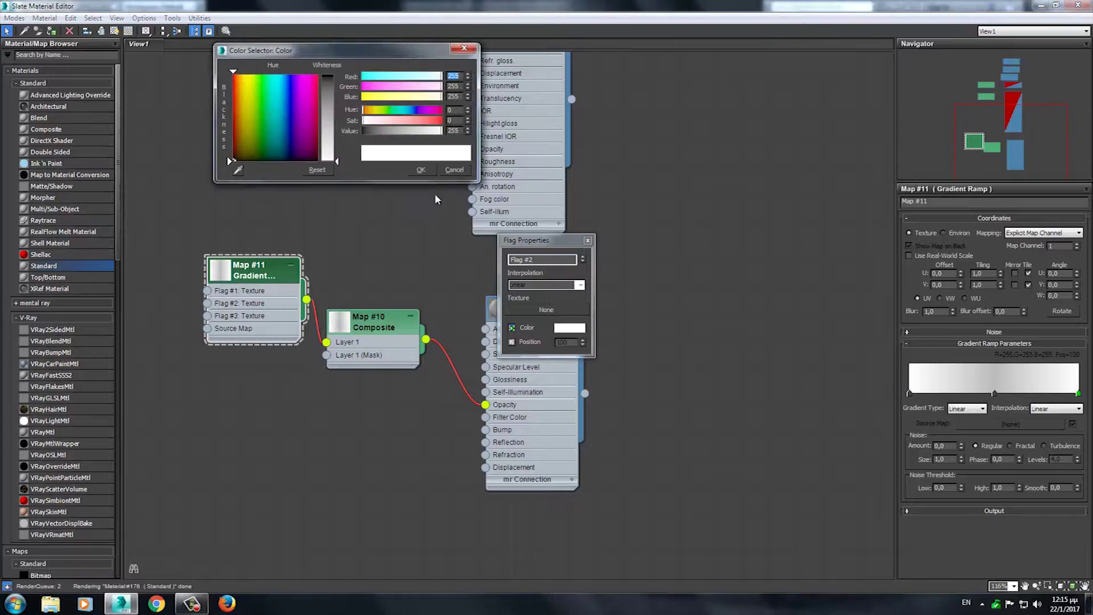
pyautogui.moveTo(329, 135); pyautogui.dragTo(329, 75)
pyautogui.click(418, 170)
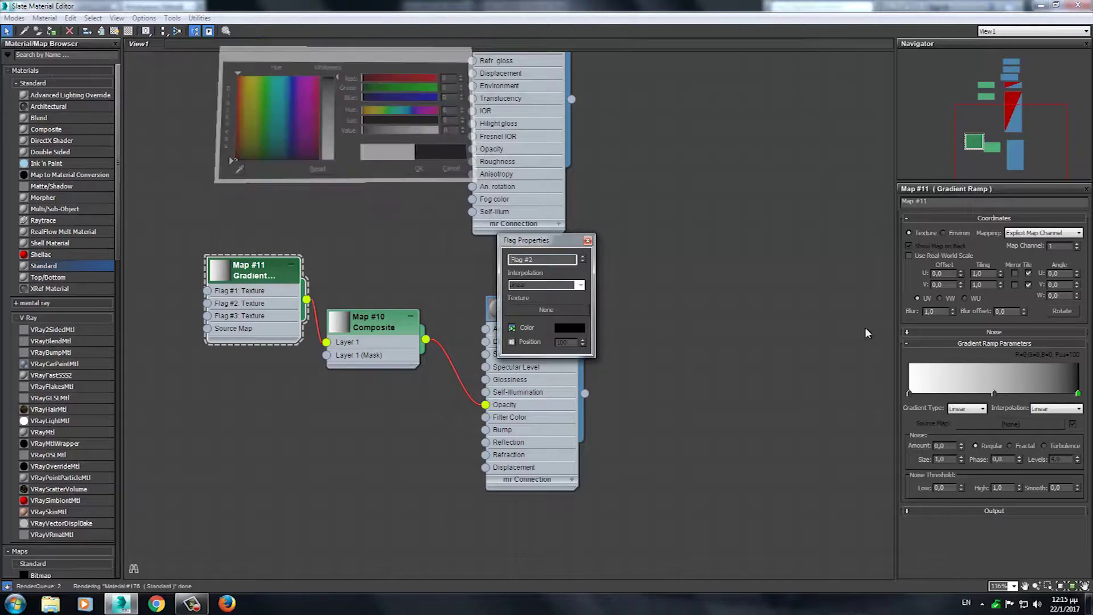
# Move Flag #3 to position 94 and make it black.
pyautogui.moveTo(994, 394); pyautogui.dragTo(1066, 394)
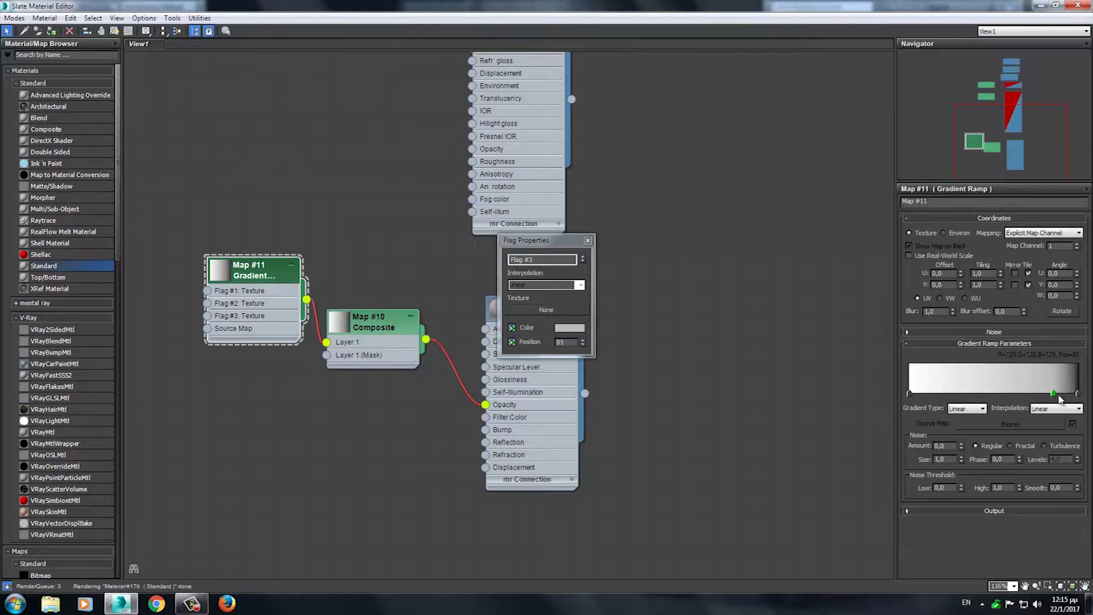
pyautogui.click(569, 328)
pyautogui.moveTo(329, 118); pyautogui.dragTo(329, 76)
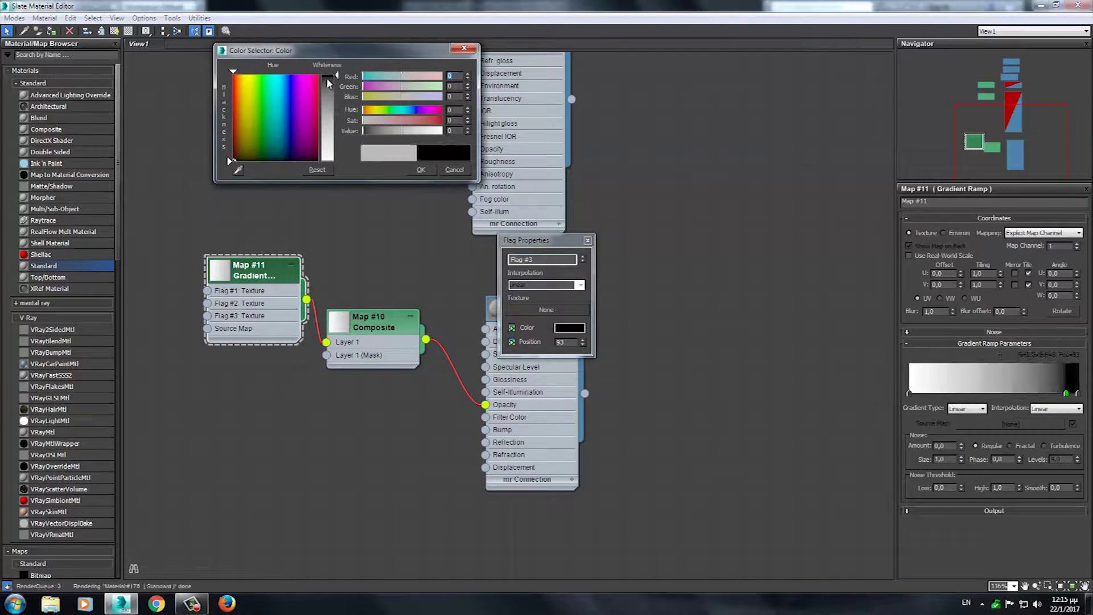
pyautogui.click(421, 170)
pyautogui.moveTo(1066, 394); pyautogui.dragTo(1068, 394)
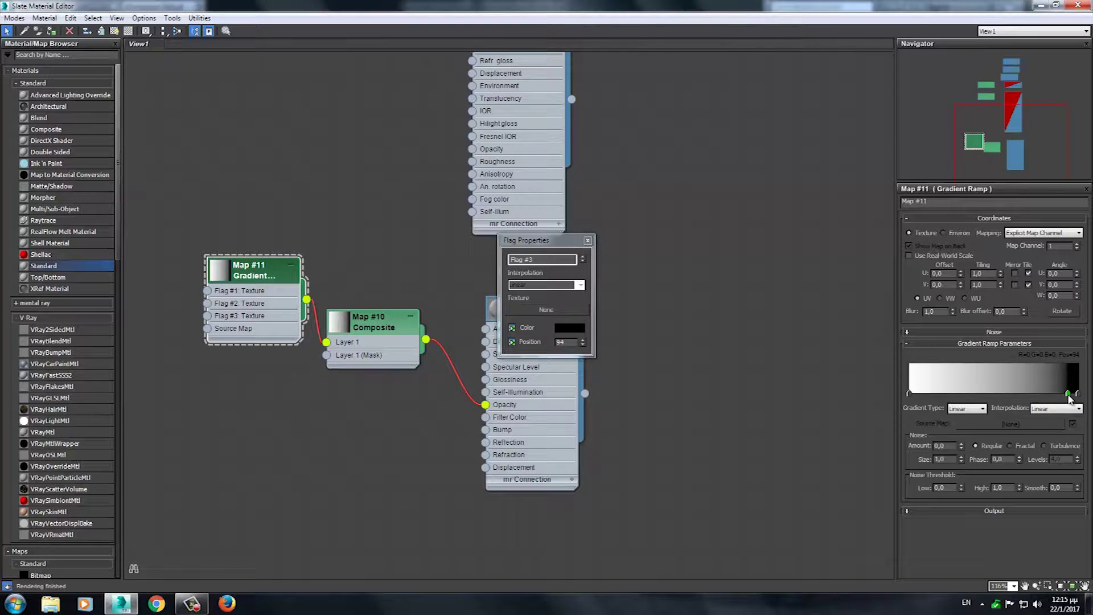
# Add a white Flag #4 and slide it to position 87.
pyautogui.click(1012, 393)
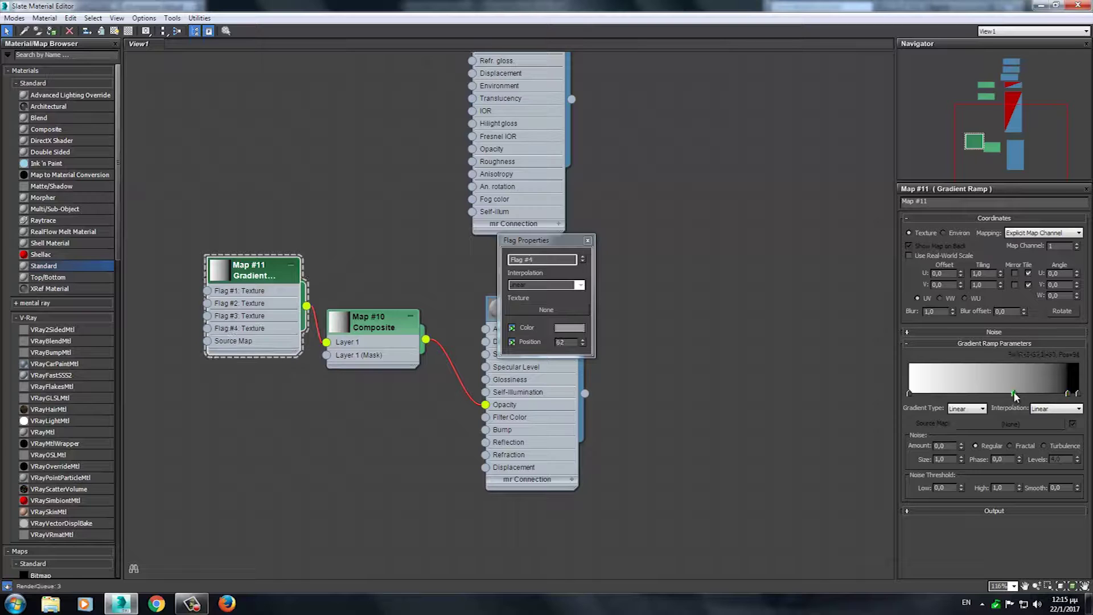
pyautogui.click(569, 328)
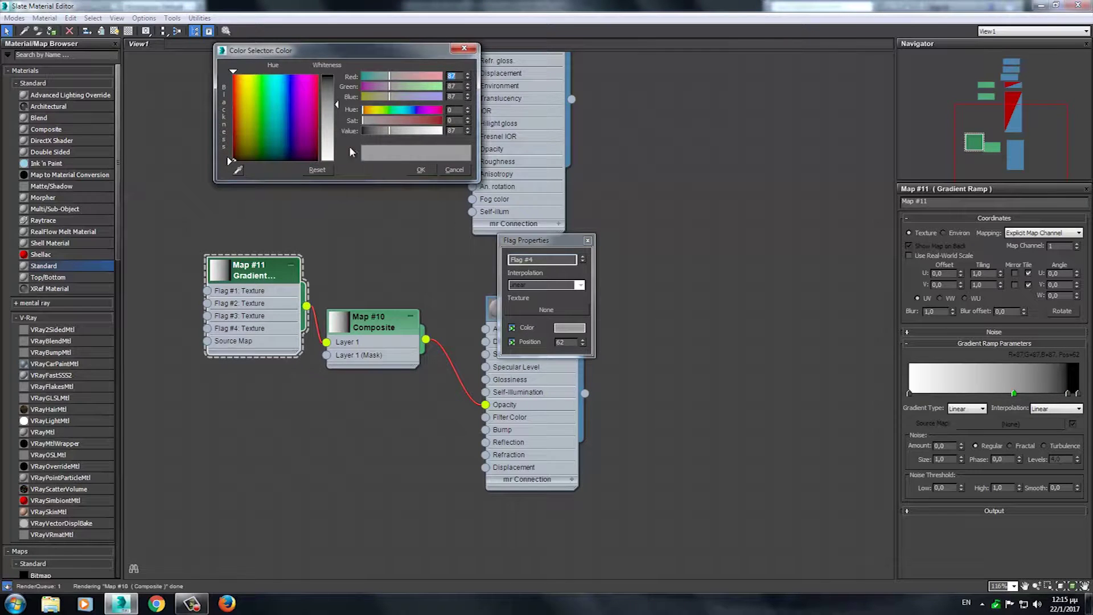
pyautogui.moveTo(329, 145); pyautogui.dragTo(329, 163)
pyautogui.click(420, 170)
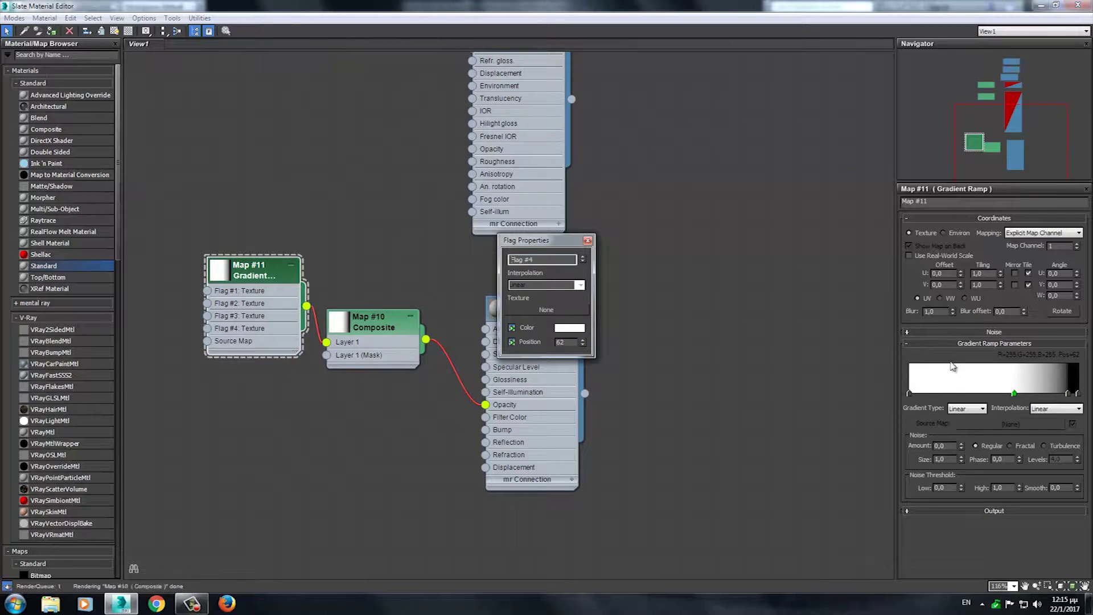
pyautogui.moveTo(1014, 393); pyautogui.dragTo(1058, 403)
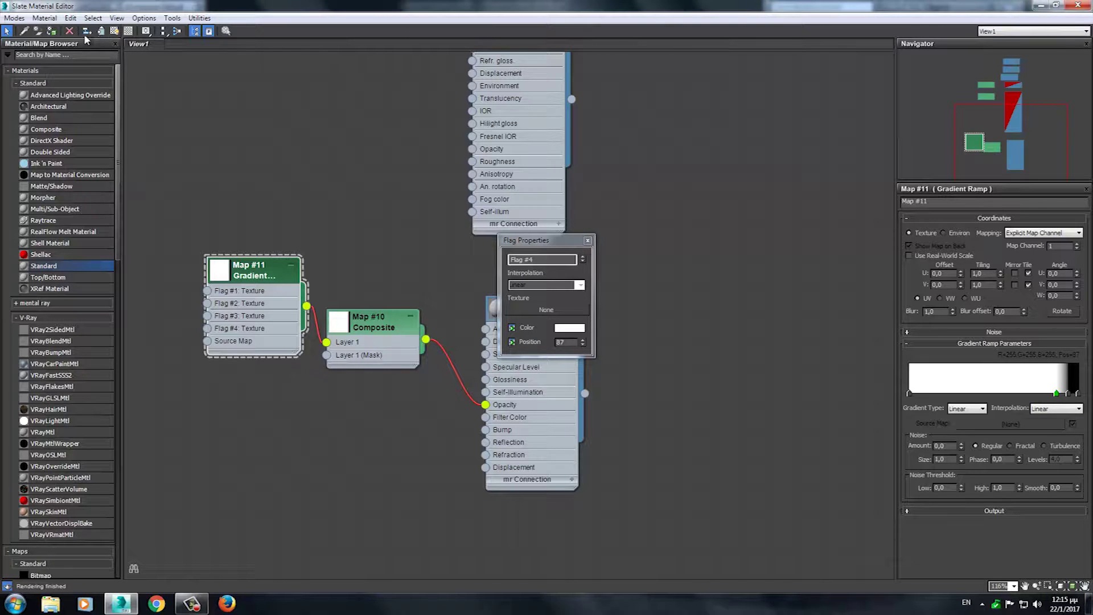
# Show the material shaded in the viewport and set the Gradient Type to Radial.
pyautogui.click(114, 30)
pyautogui.click(1040, 5)
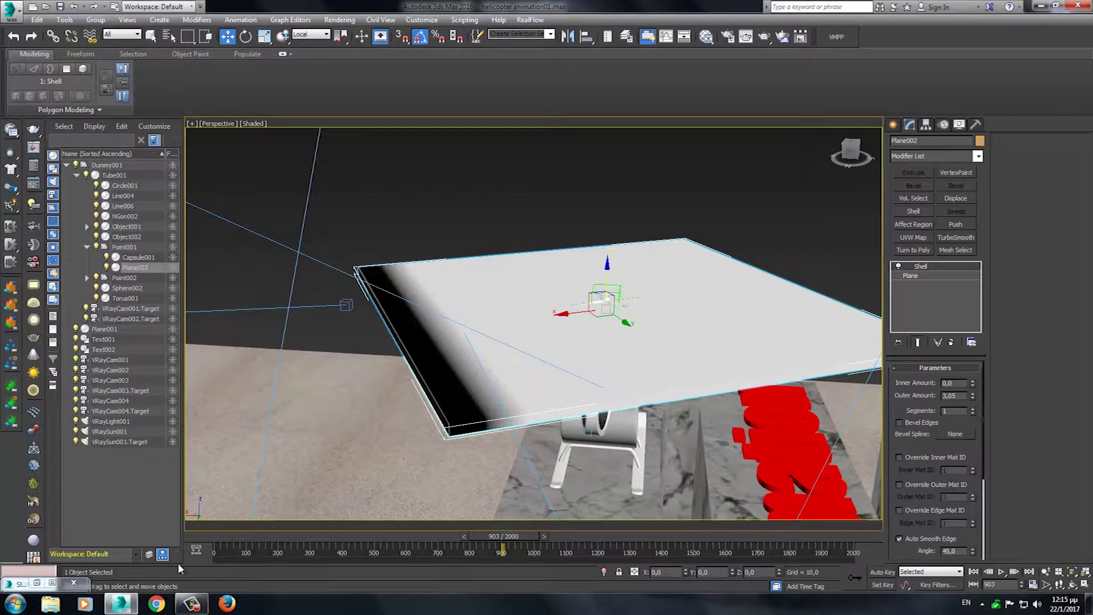
pyautogui.click(51, 584)
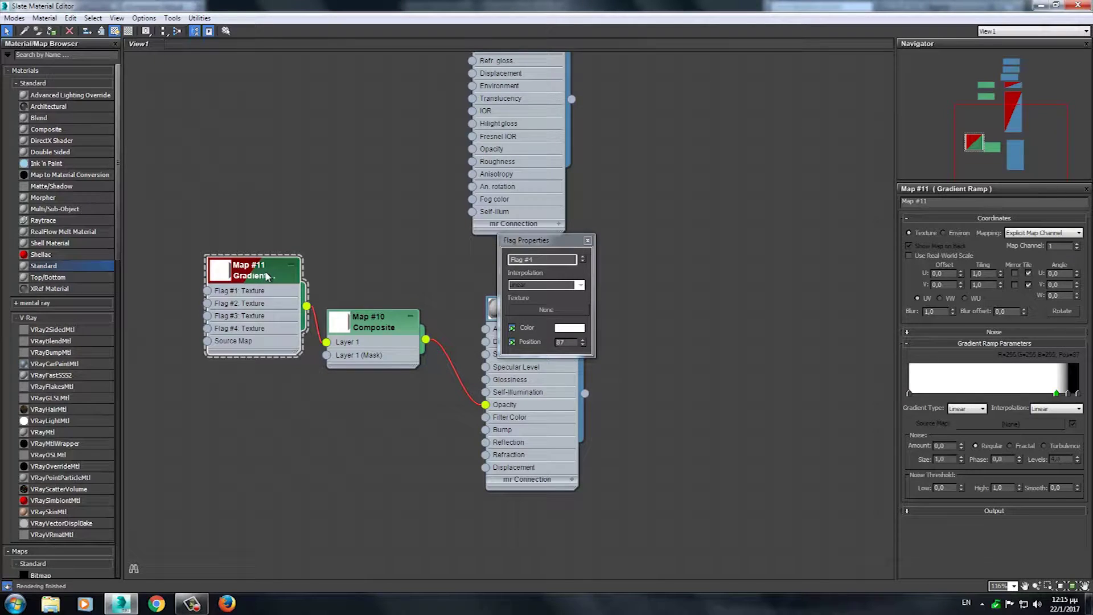
pyautogui.click(1078, 409)
pyautogui.click(983, 413)
pyautogui.click(962, 483)
pyautogui.click(1039, 6)
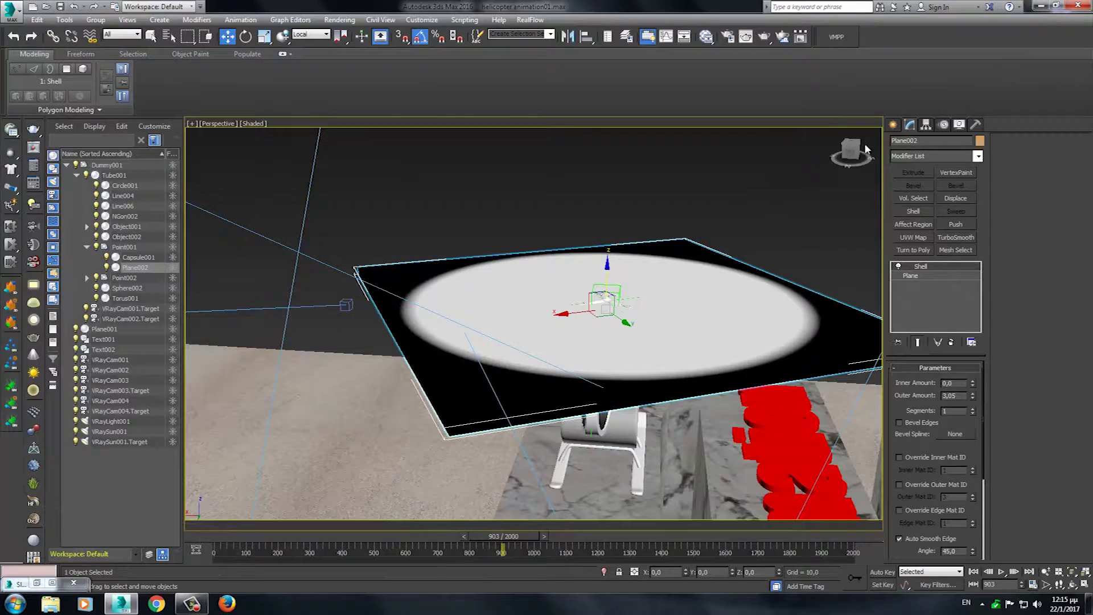
# Render the camera view twice to check the translucent rotor disc, then close the frame buffer.
pyautogui.click(765, 38)
pyautogui.hotkey('alt', 'w')
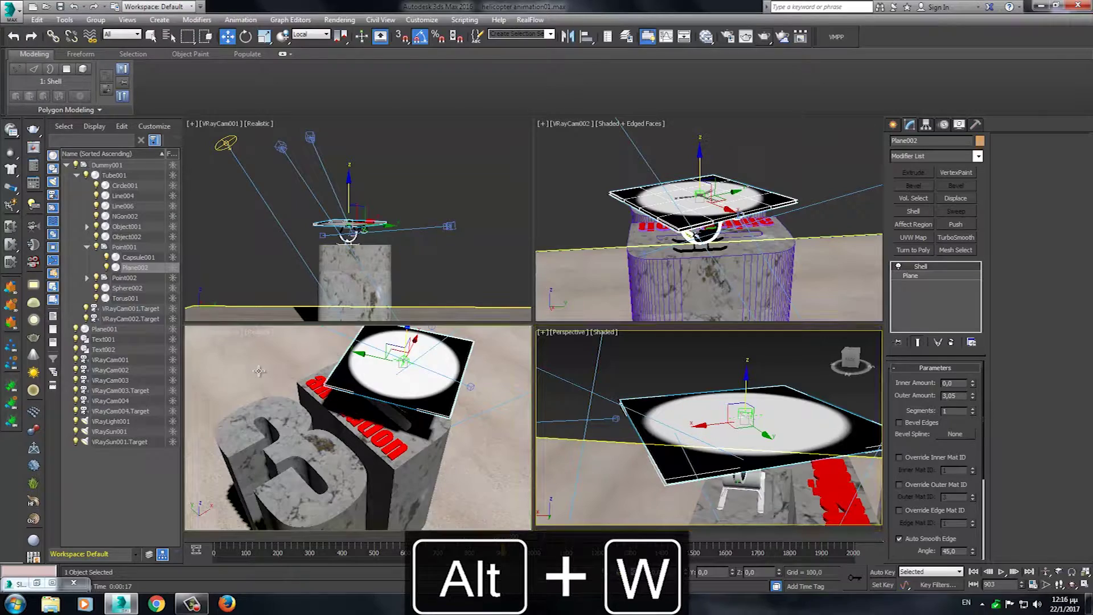
pyautogui.hotkey('alt', 'w')
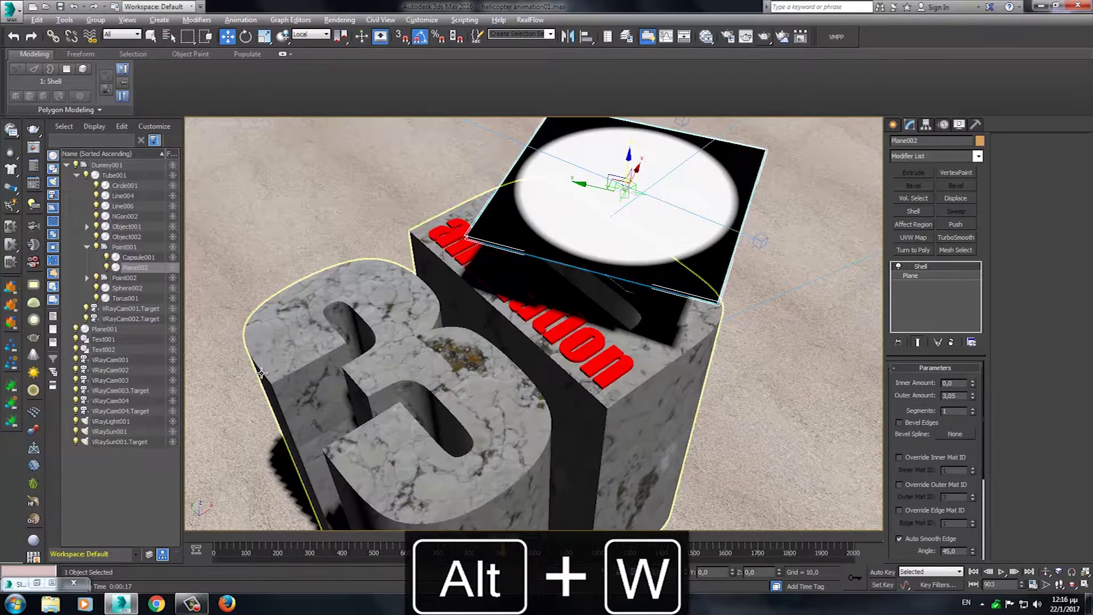
pyautogui.hotkey('alt', 'w')
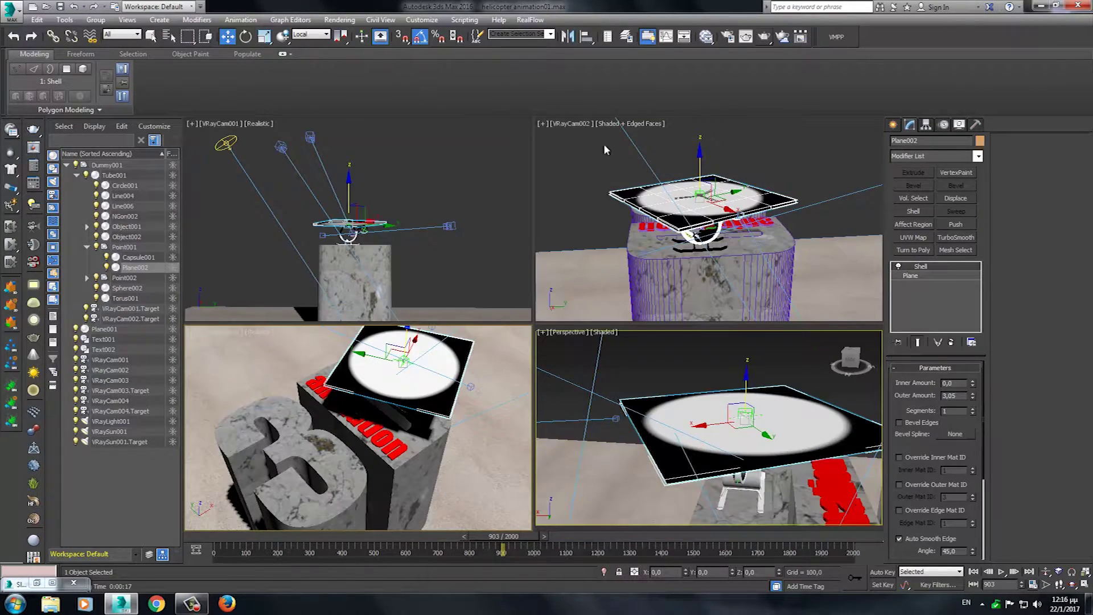
pyautogui.click(756, 44)
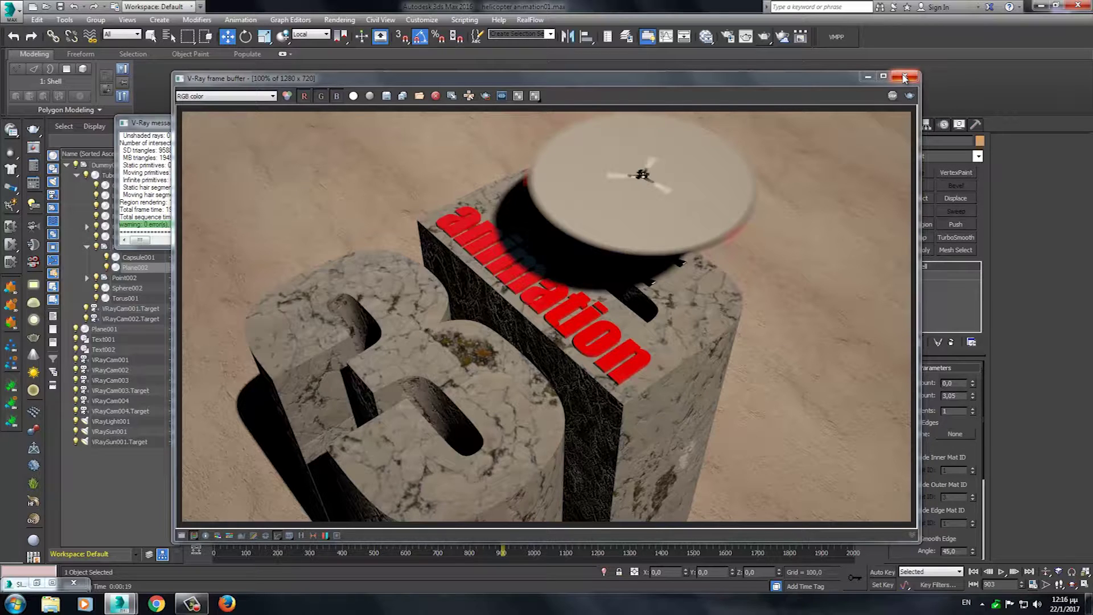
pyautogui.click(905, 77)
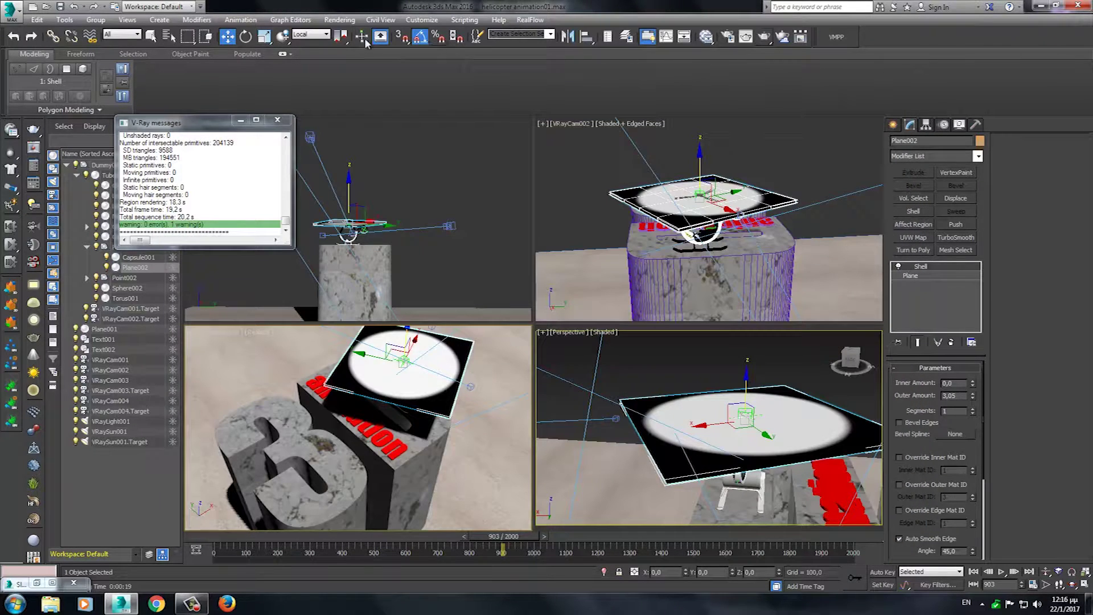
# Non-uniformly scale the rotor plane to about 105% in width and length.
pyautogui.click(260, 40)
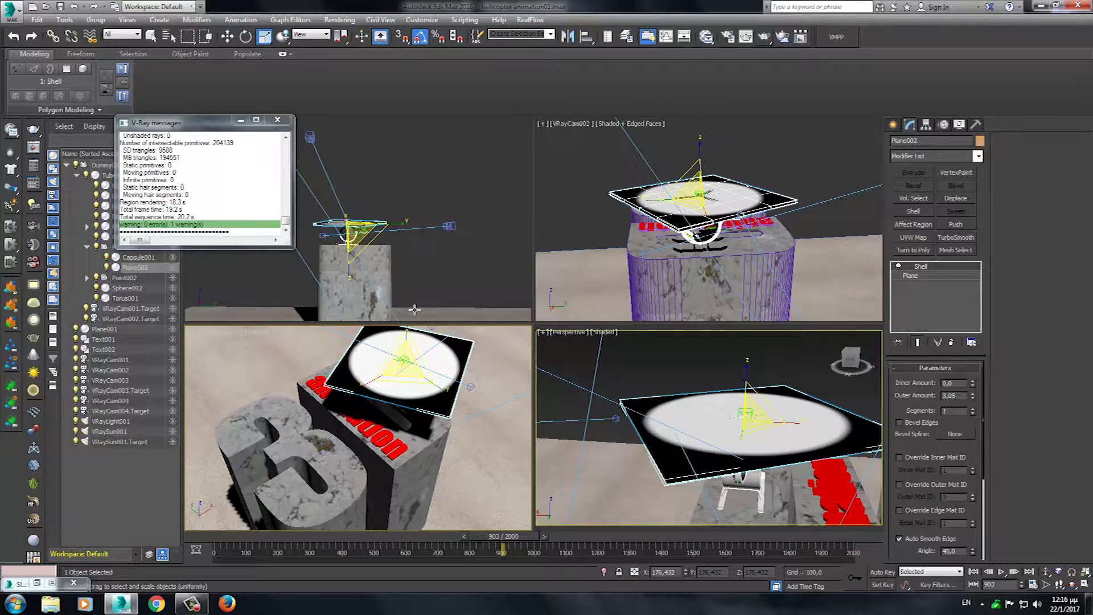
pyautogui.press('r')
pyautogui.moveTo(412, 383); pyautogui.dragTo(409, 381)
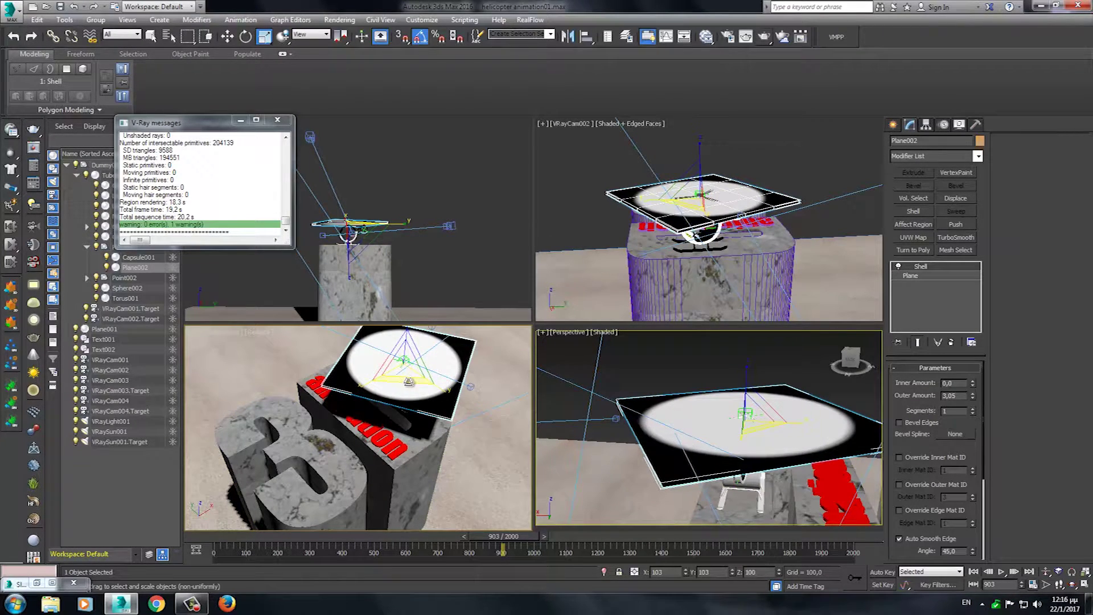
pyautogui.moveTo(409, 382); pyautogui.dragTo(409, 380)
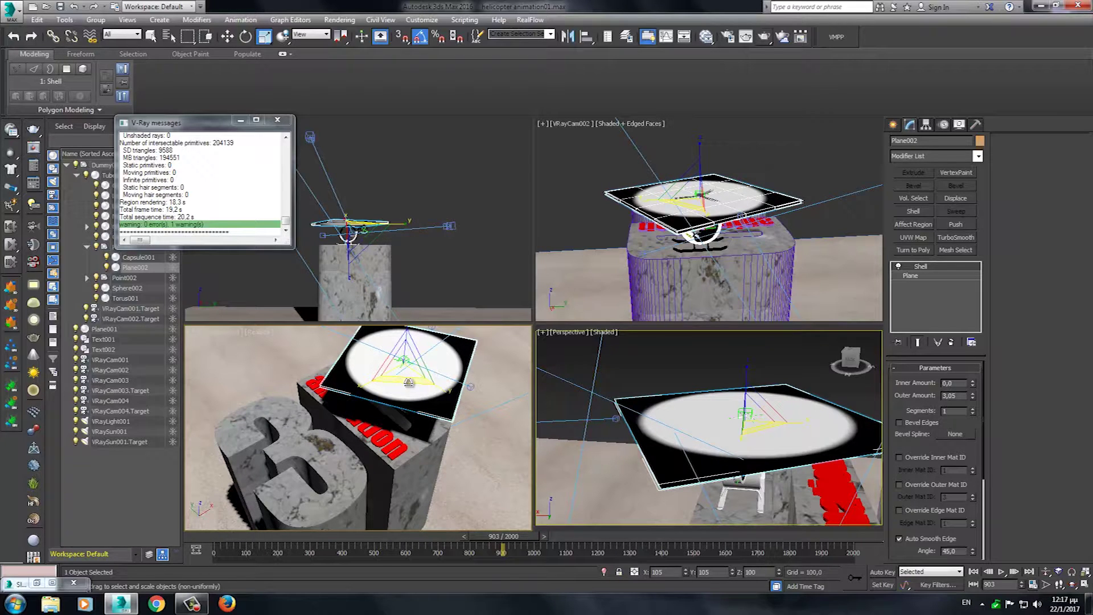
pyautogui.press('r')
pyautogui.press('r')
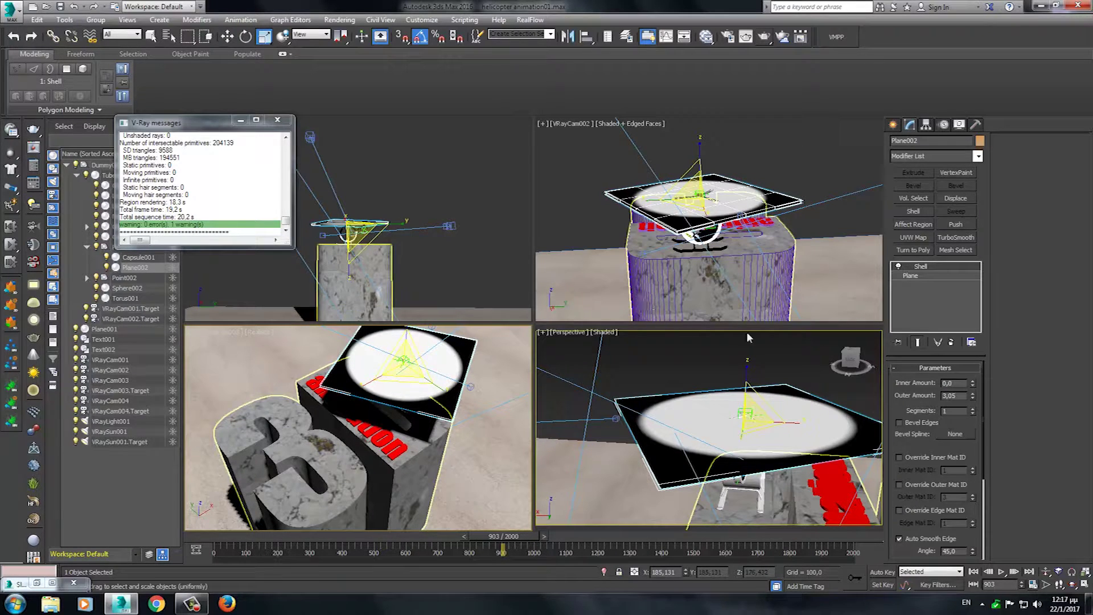
pyautogui.click(37, 584)
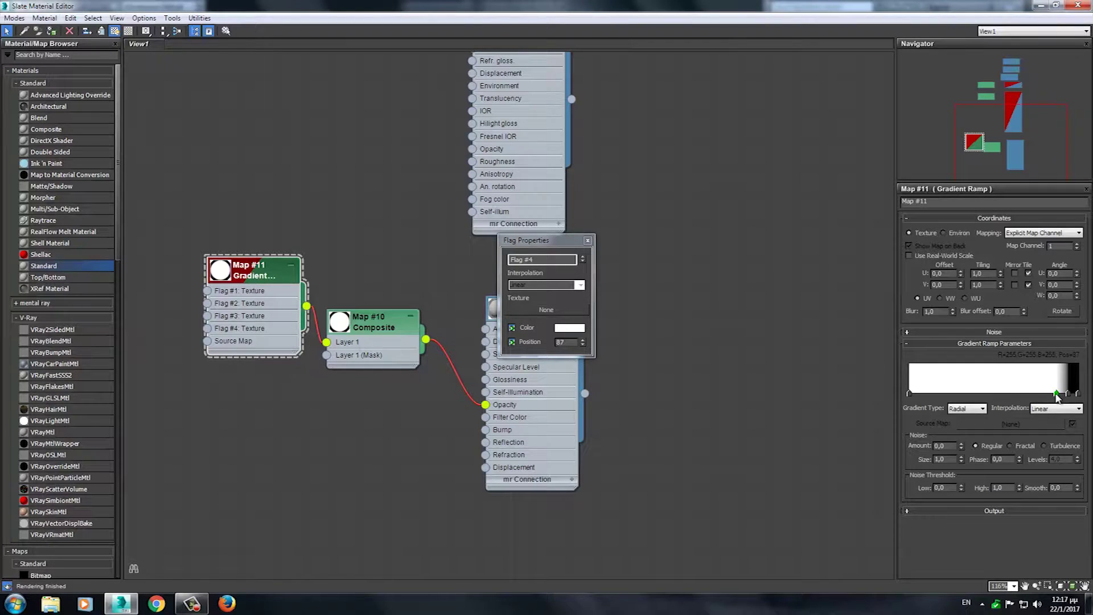
# Add a black Flag #5 to the radial ramp and make Flag #1 black.
pyautogui.moveTo(1057, 395); pyautogui.dragTo(1059, 395)
pyautogui.click(1043, 394)
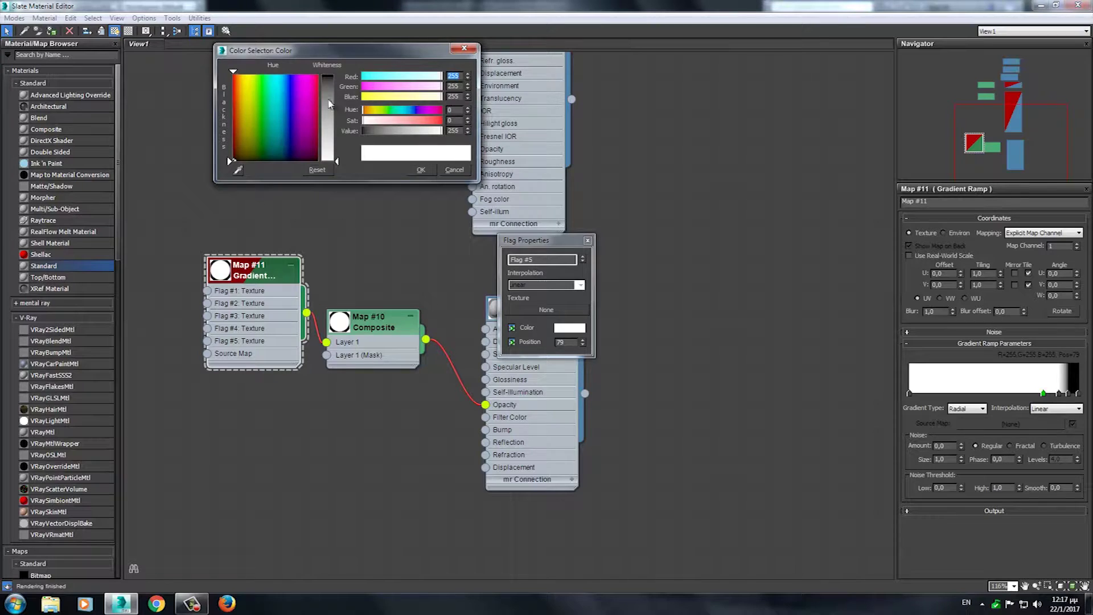
pyautogui.moveTo(330, 108); pyautogui.dragTo(330, 74)
pyautogui.click(421, 170)
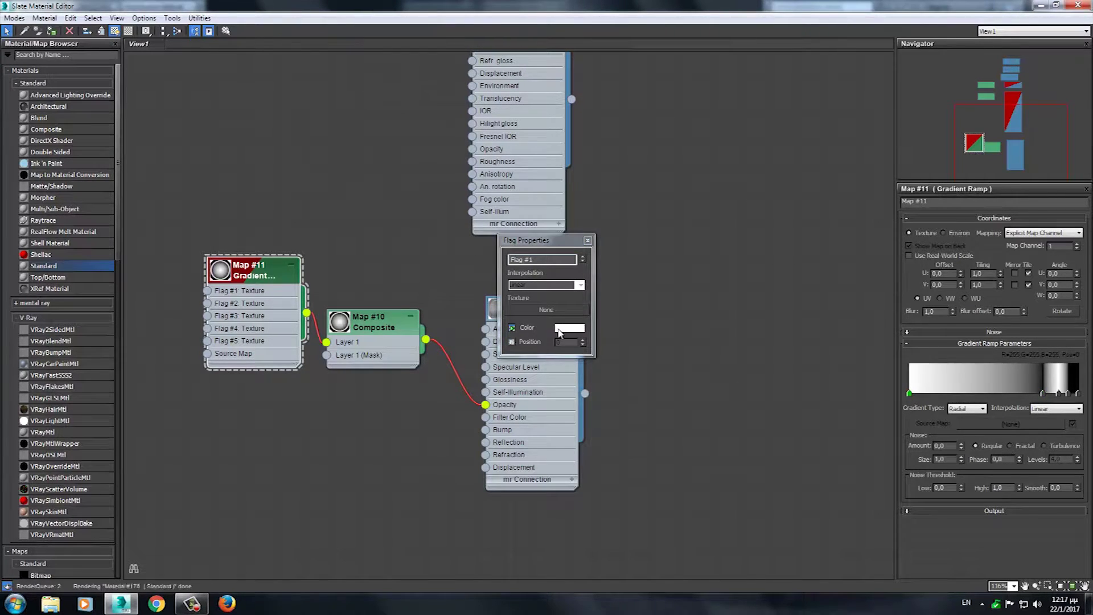
pyautogui.doubleClick(909, 393)
pyautogui.click(328, 87)
pyautogui.moveTo(326, 86); pyautogui.dragTo(322, 73)
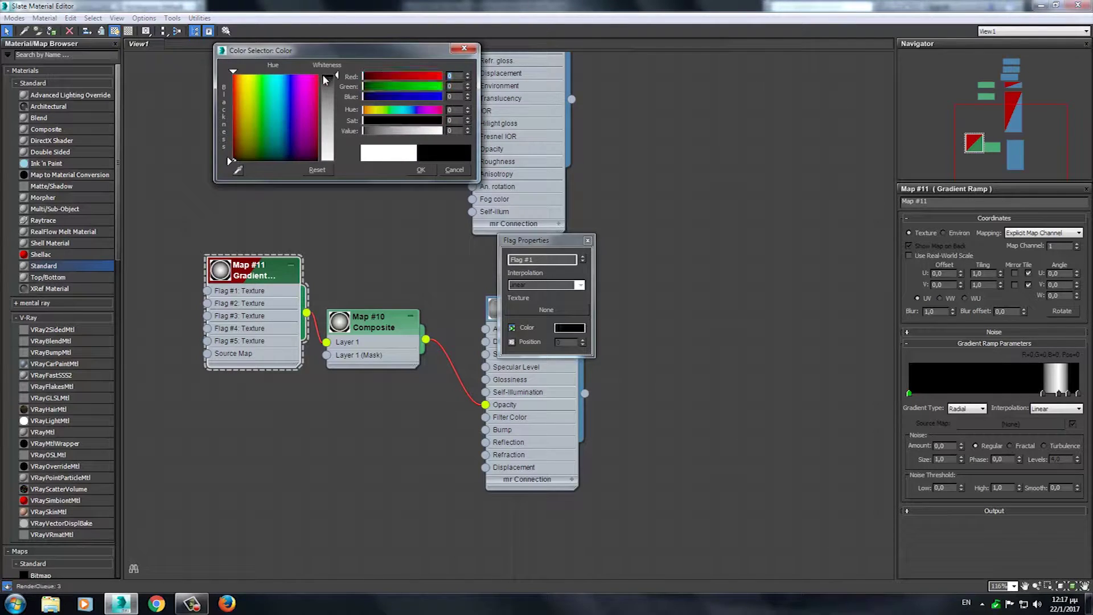
pyautogui.click(422, 170)
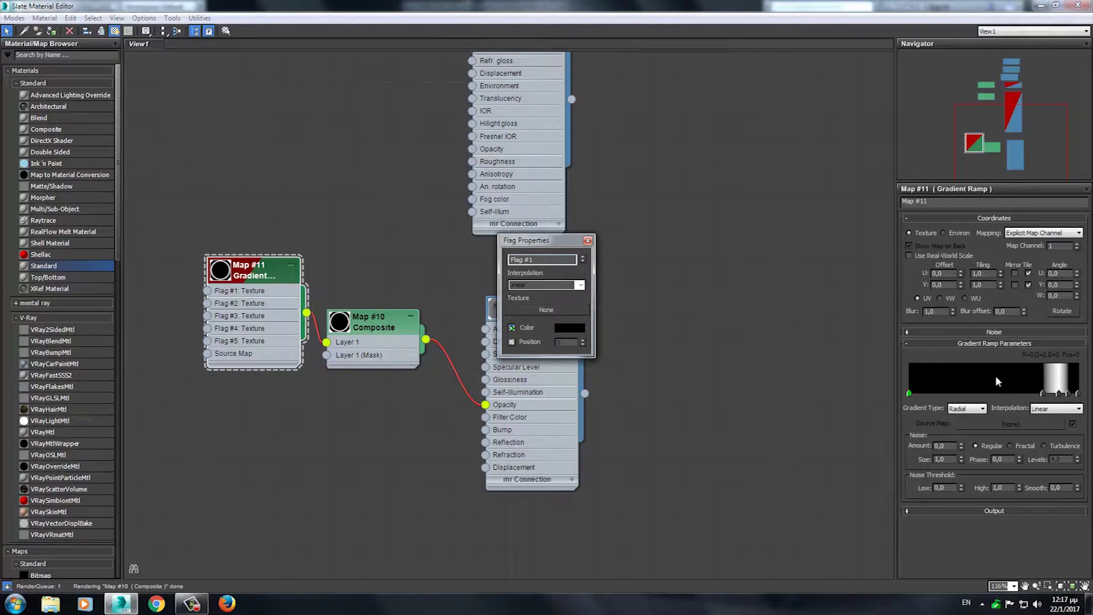
# Move black Flag #5 to position 87 and white Flag #4 to 91.
pyautogui.moveTo(1045, 396); pyautogui.dragTo(1057, 395)
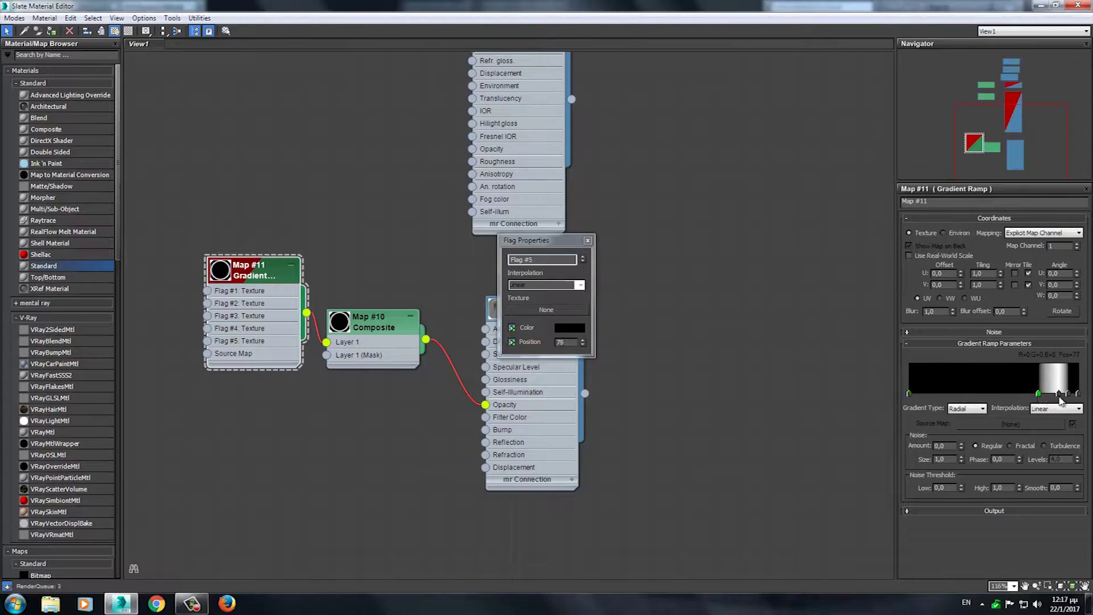
pyautogui.click(1058, 395)
pyautogui.moveTo(1059, 394); pyautogui.dragTo(1062, 394)
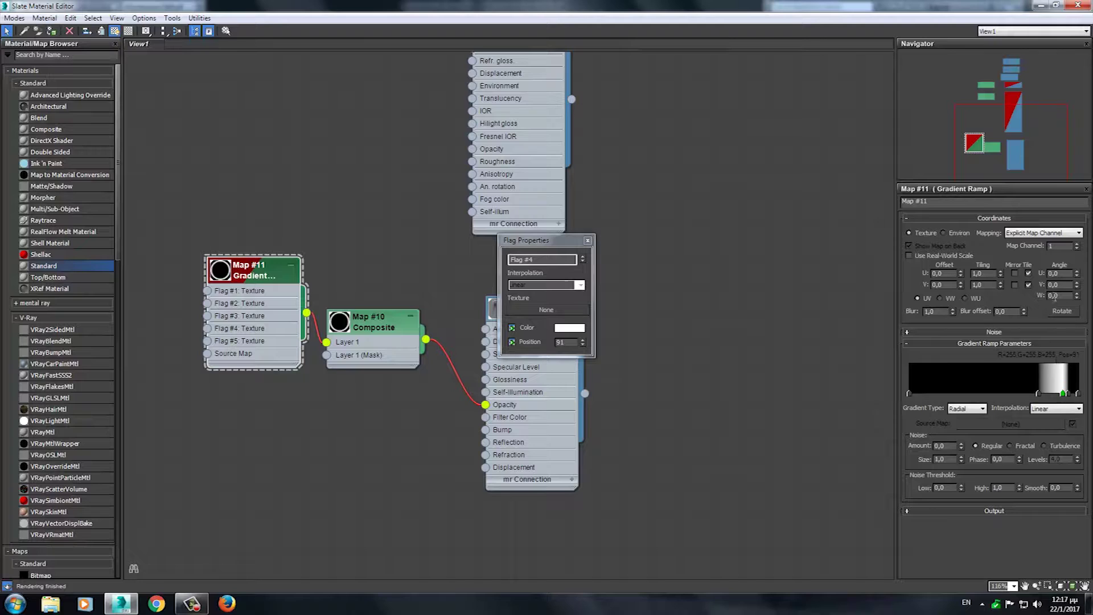
pyautogui.click(1041, 6)
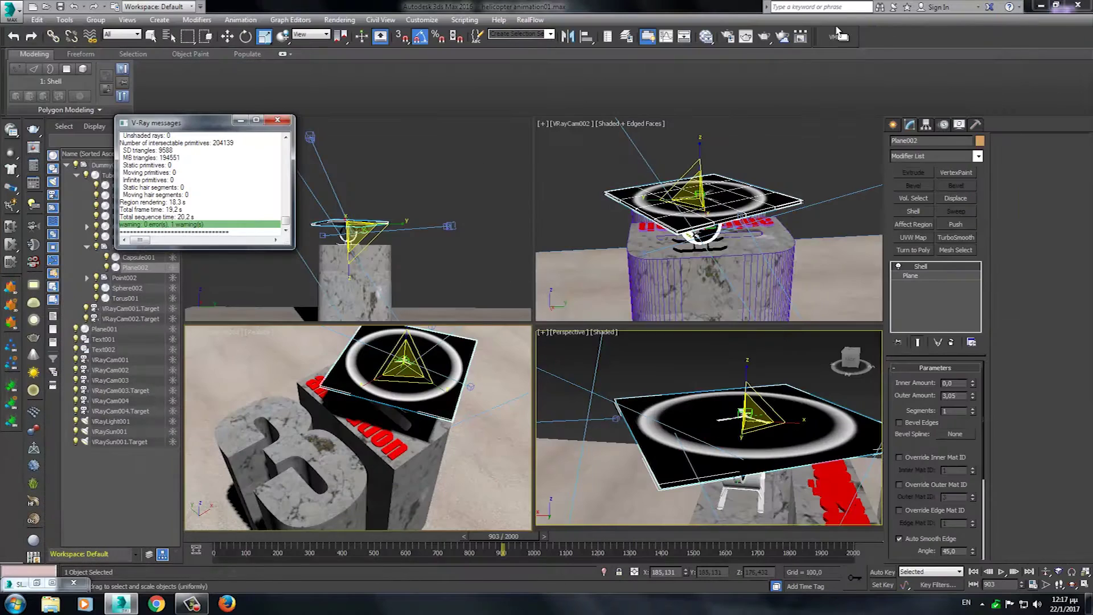
pyautogui.click(764, 40)
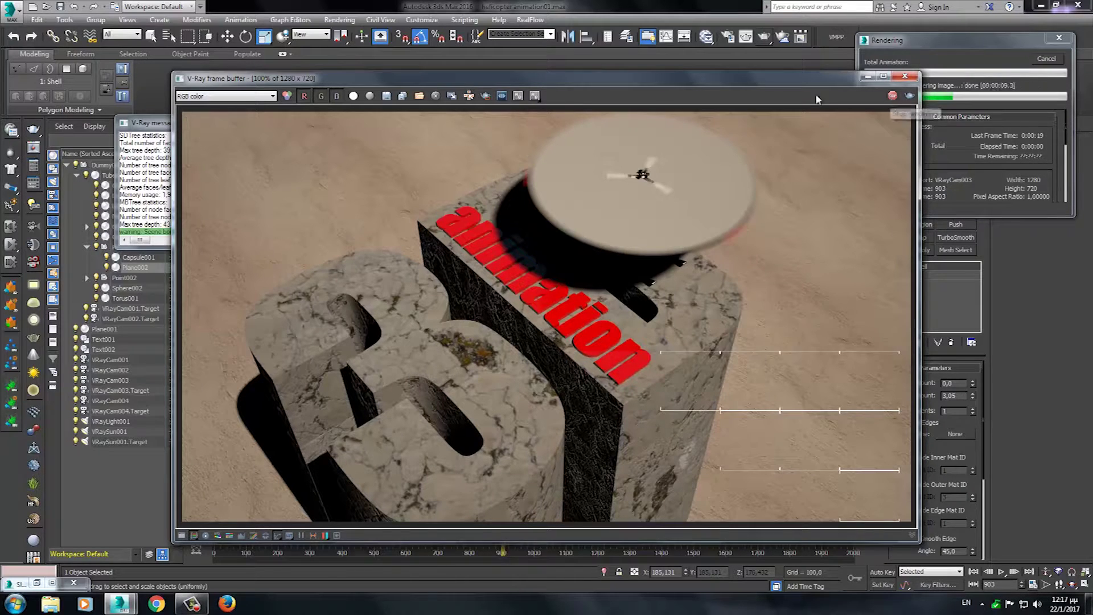
pyautogui.moveTo(571, 182); pyautogui.dragTo(837, 296)
pyautogui.click(909, 97)
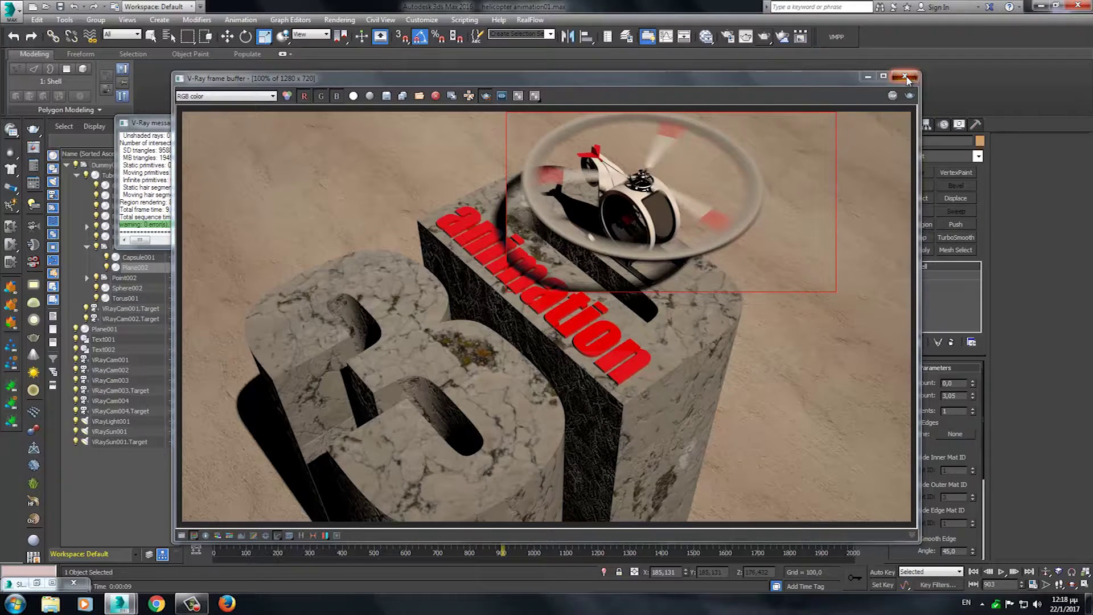
pyautogui.click(905, 76)
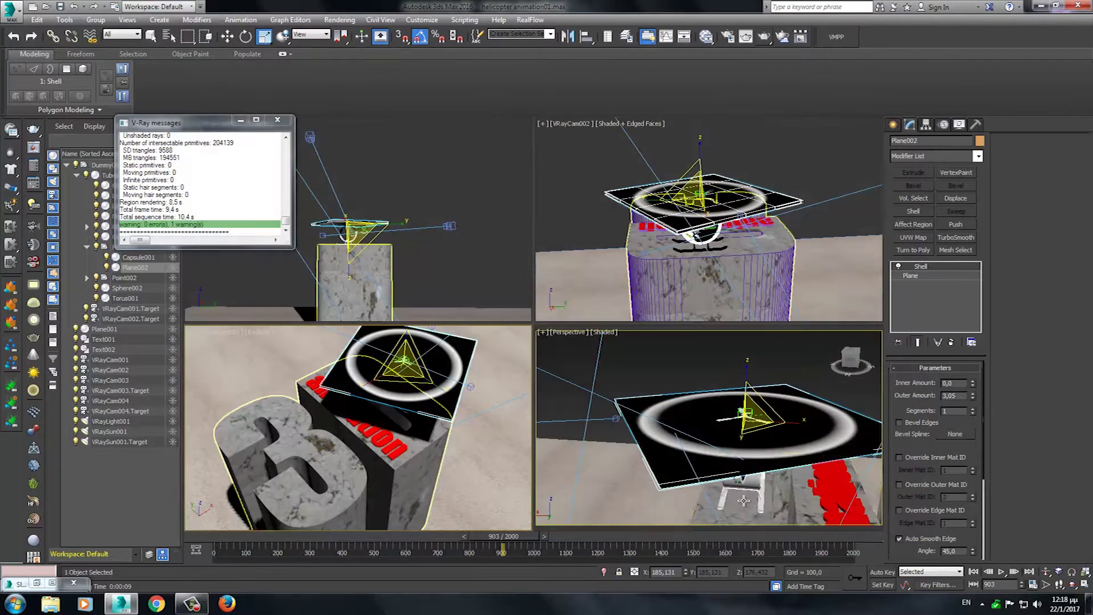
pyautogui.click(36, 583)
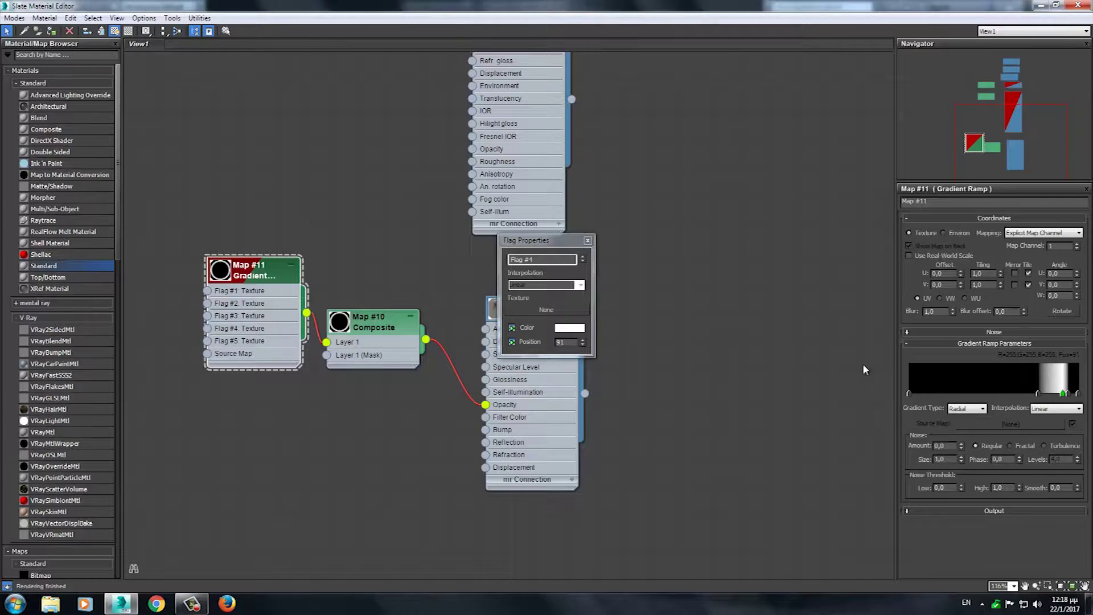
# Add a black flag near position 69 and move white Flag #4 to position 93.
pyautogui.moveTo(1037, 394); pyautogui.dragTo(1025, 394)
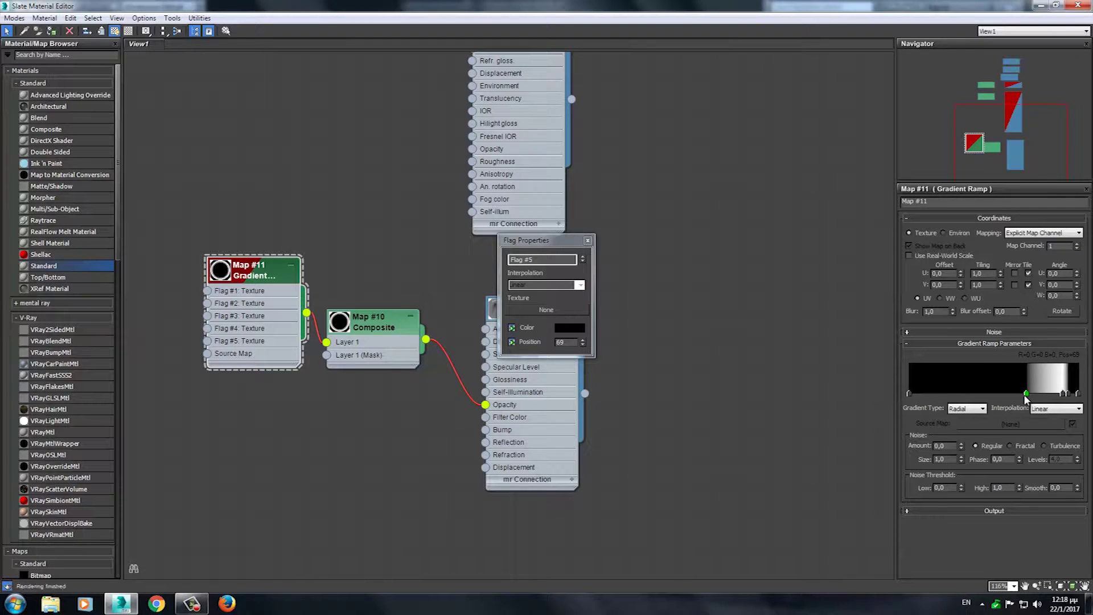
pyautogui.click(1068, 394)
pyautogui.click(1063, 393)
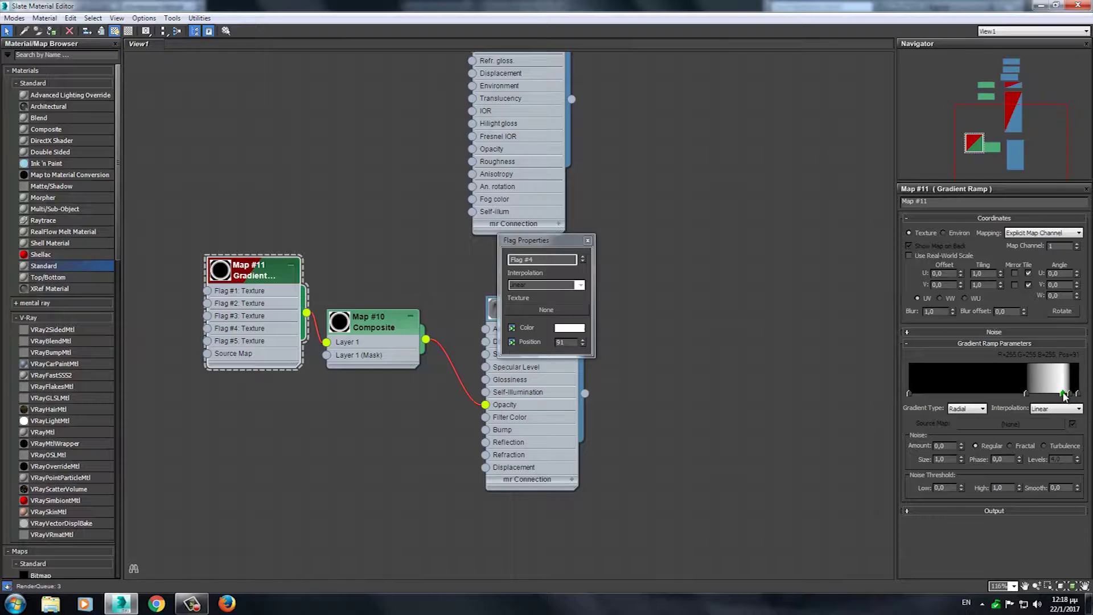
pyautogui.moveTo(1065, 393); pyautogui.dragTo(1067, 393)
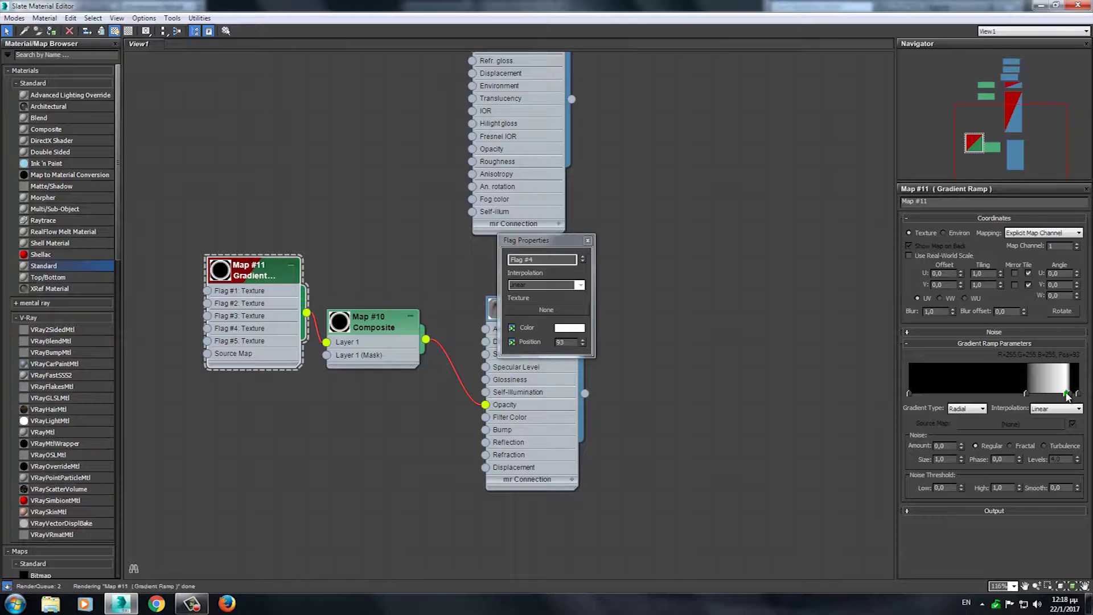
# Set the flag at 93 to white, add a black flag at 71, and render.
pyautogui.click(580, 330)
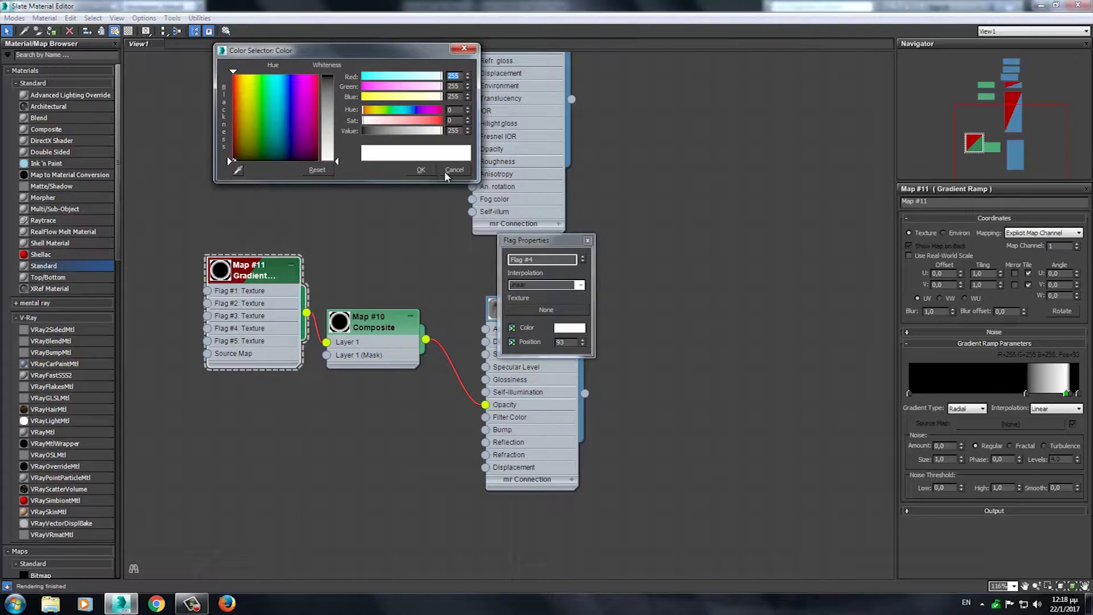
pyautogui.click(421, 170)
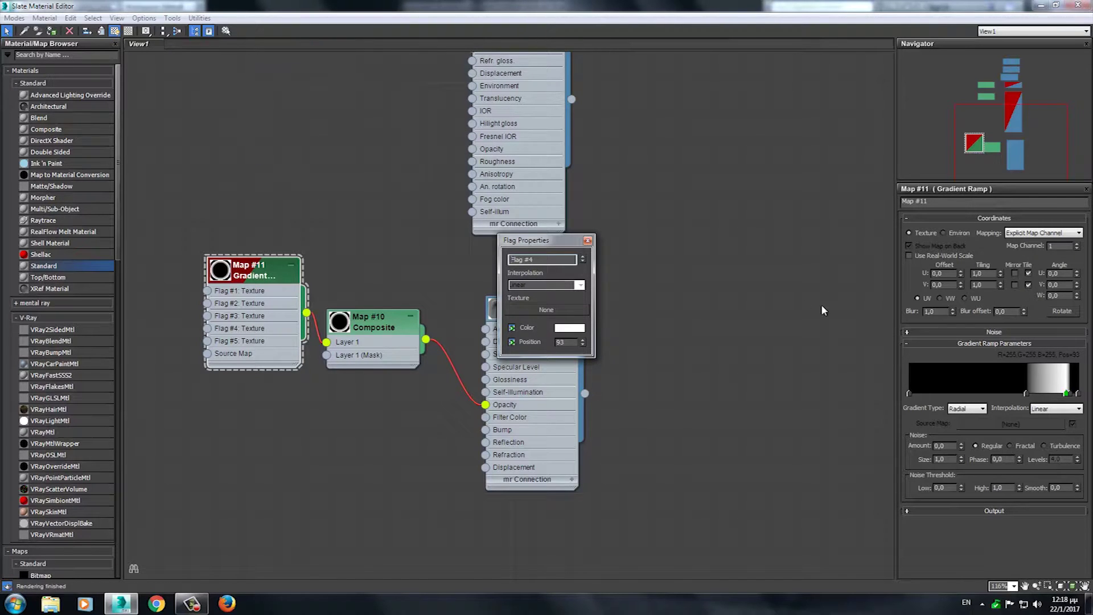
pyautogui.click(1026, 391)
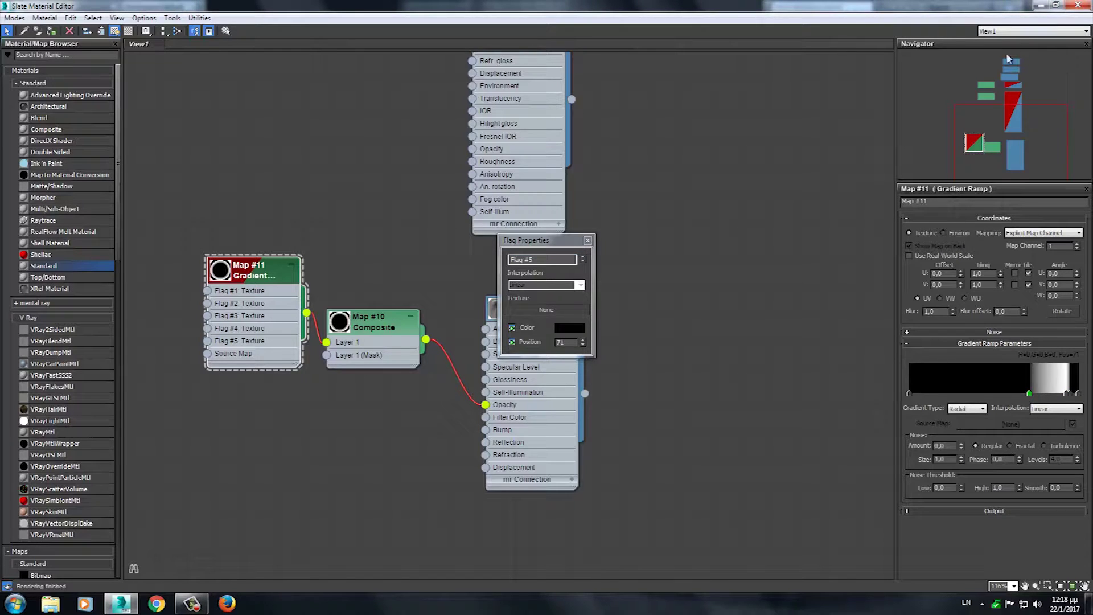
pyautogui.hotkey('shift', 'q')
# Inspect the rotor disc render, close the frame buffer, and select the Composite map.
pyautogui.click(587, 241)
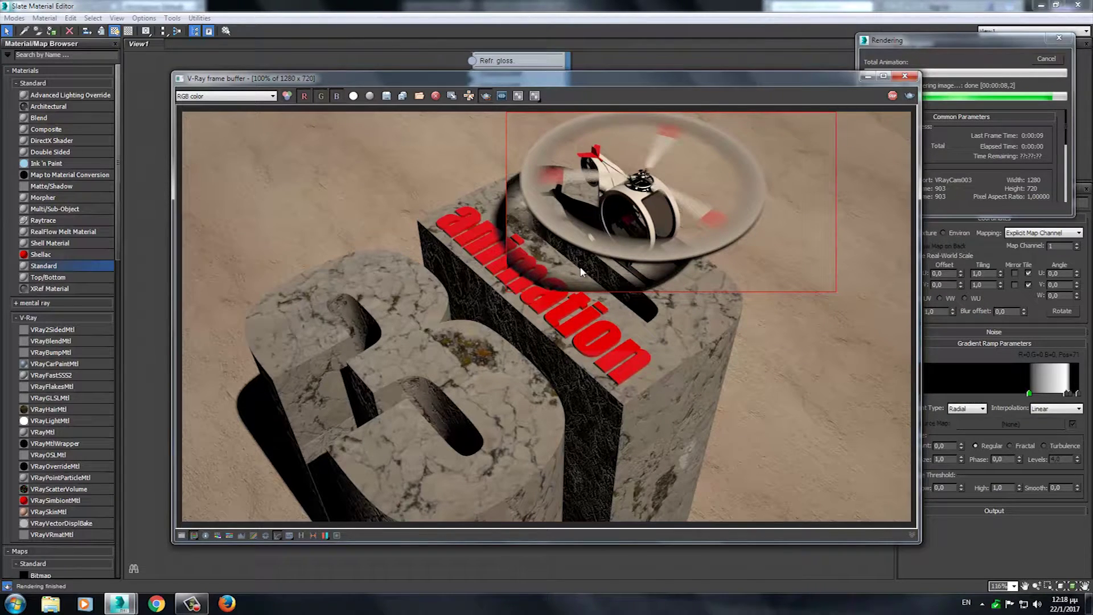
pyautogui.click(904, 76)
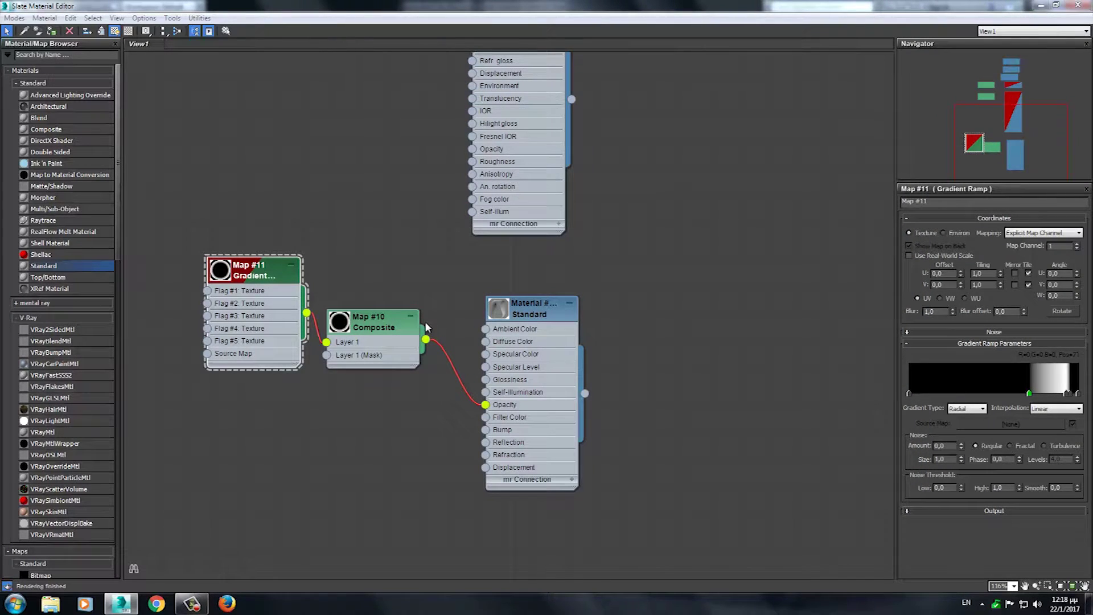
pyautogui.click(390, 331)
# Set Composite Layer 1 blending to Addition and render the rotor disc.
pyautogui.click(1034, 268)
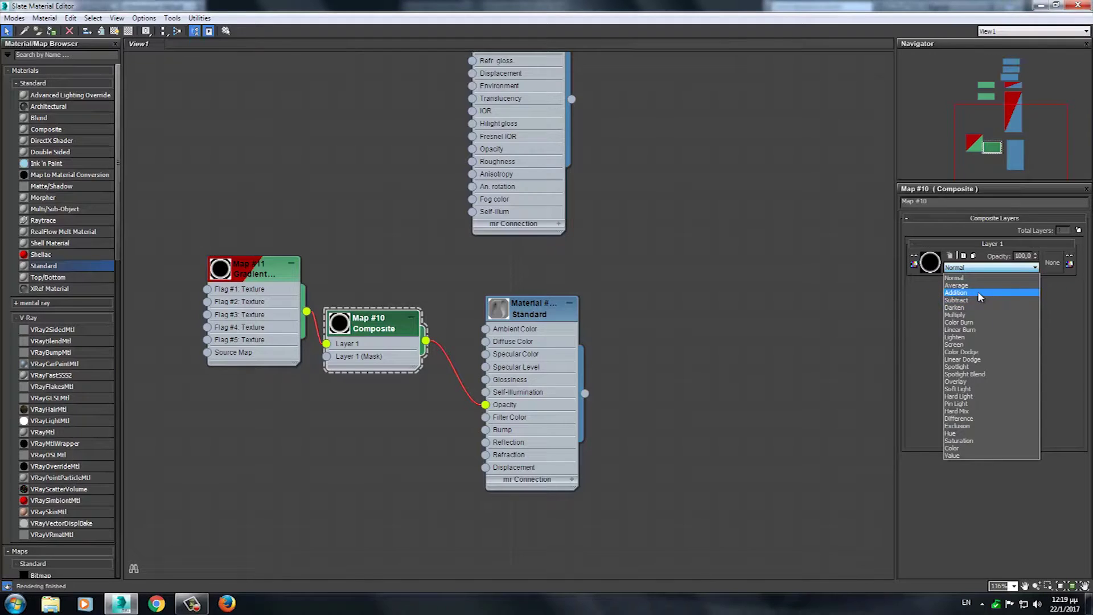
pyautogui.click(979, 293)
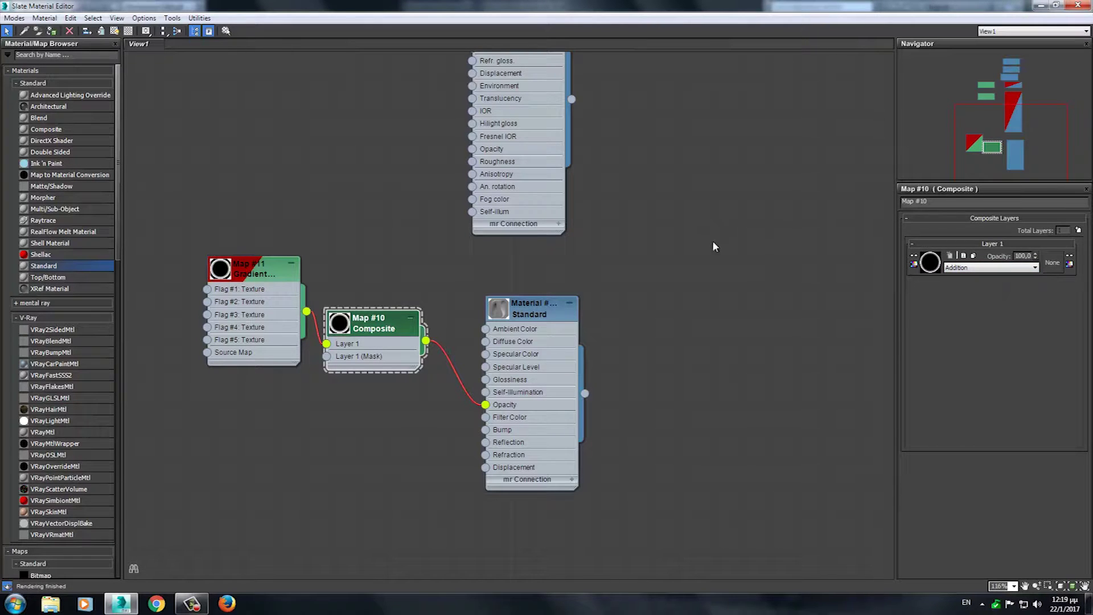
pyautogui.hotkey('shift', 'q')
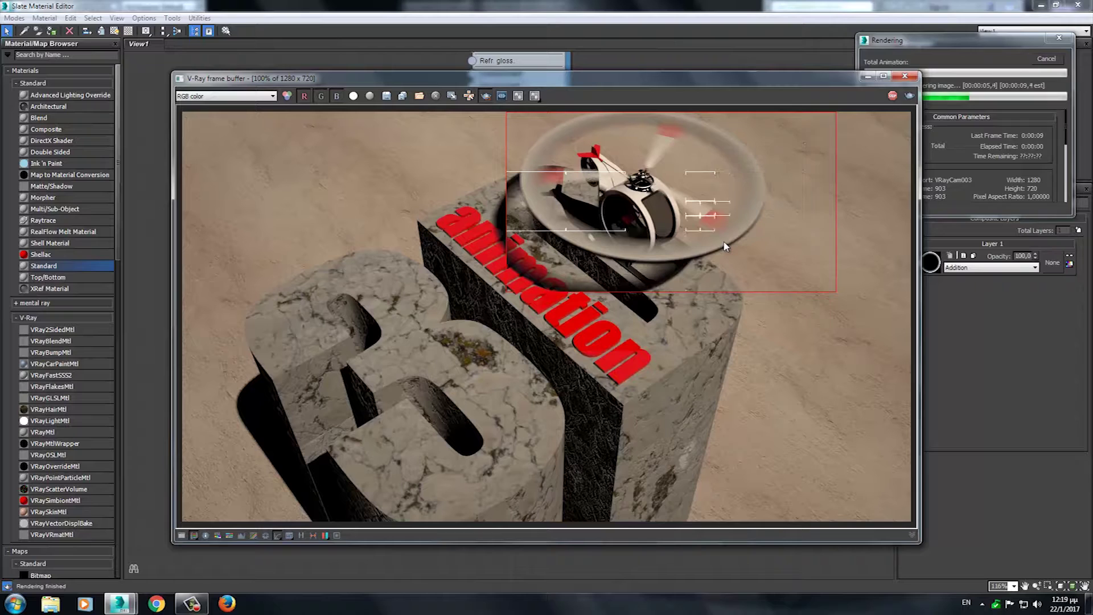
pyautogui.click(1007, 91)
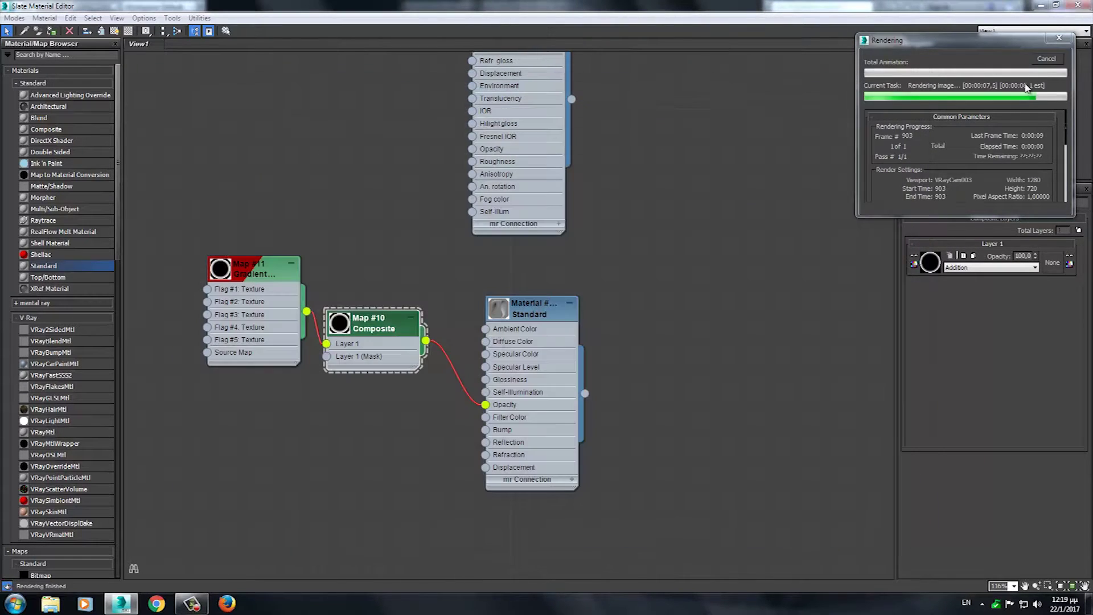
# Lower Layer 1 opacity to 50, render, and close the frame buffer.
pyautogui.click(1036, 259)
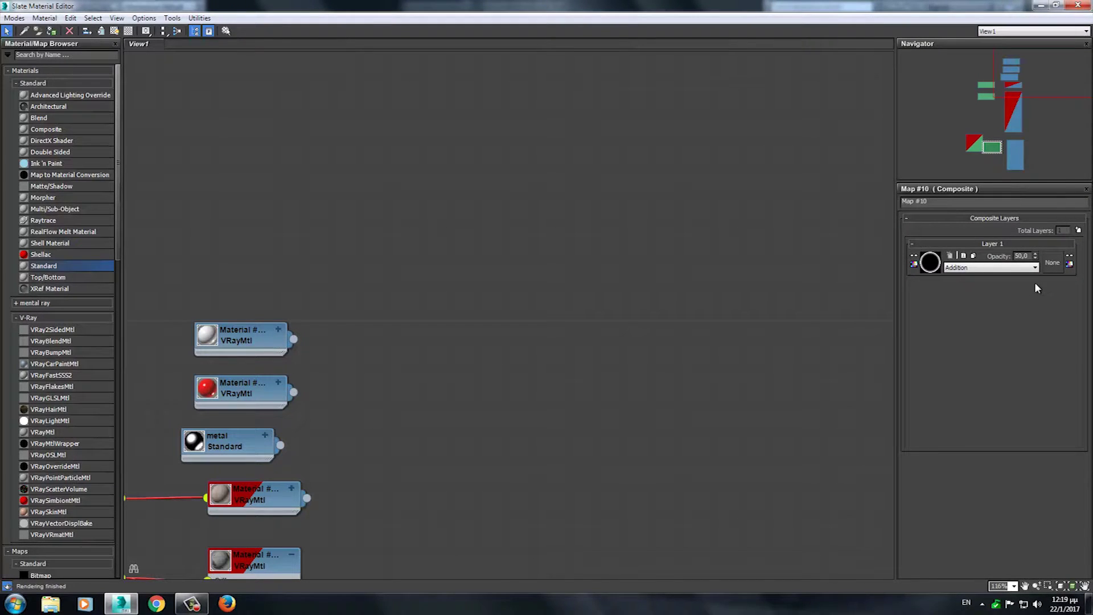
pyautogui.hotkey('shift', 'q')
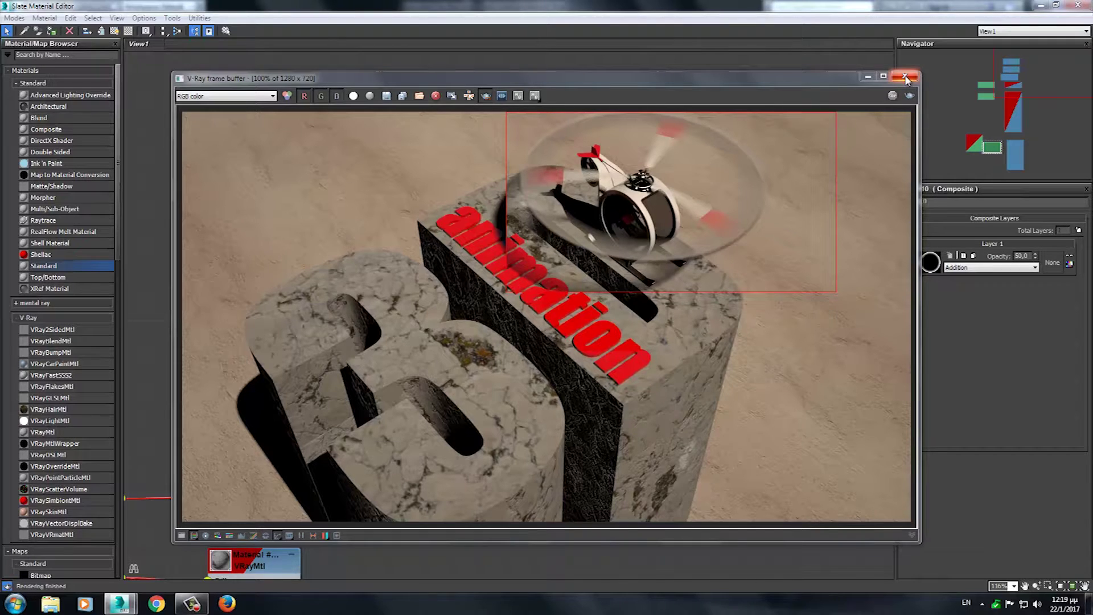
pyautogui.click(905, 77)
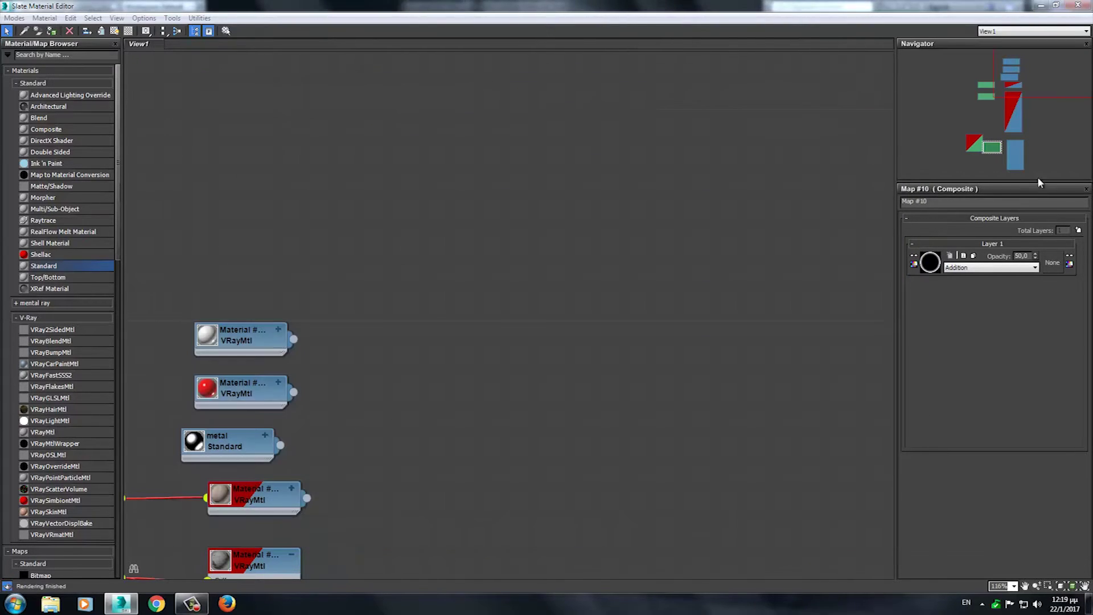
# Switch Layer 1 back to Normal blending, re-render, and close the frame buffer.
pyautogui.click(1035, 268)
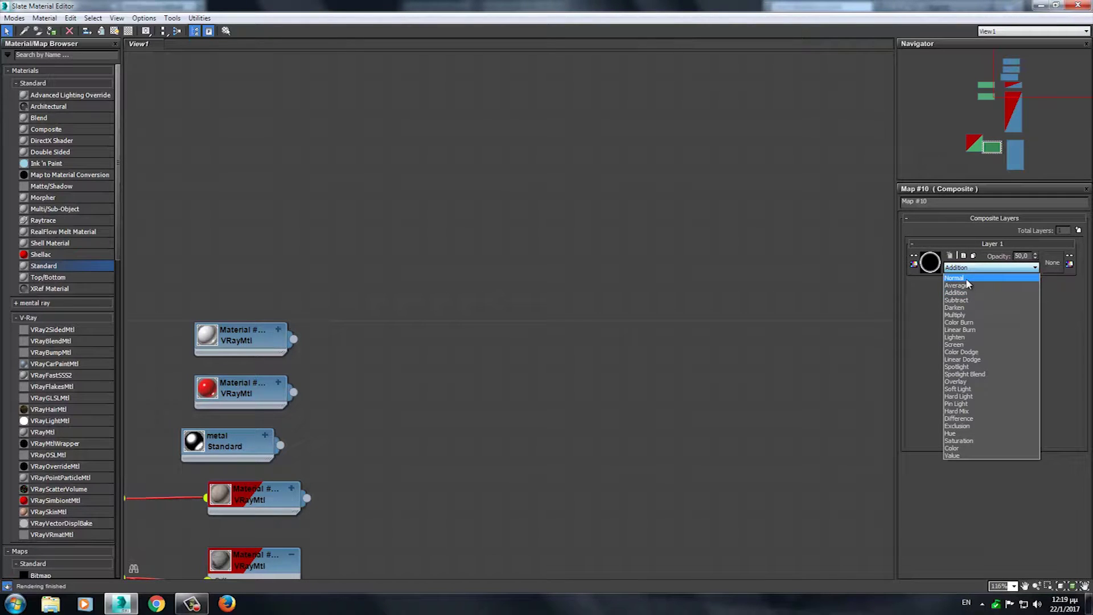
pyautogui.click(966, 279)
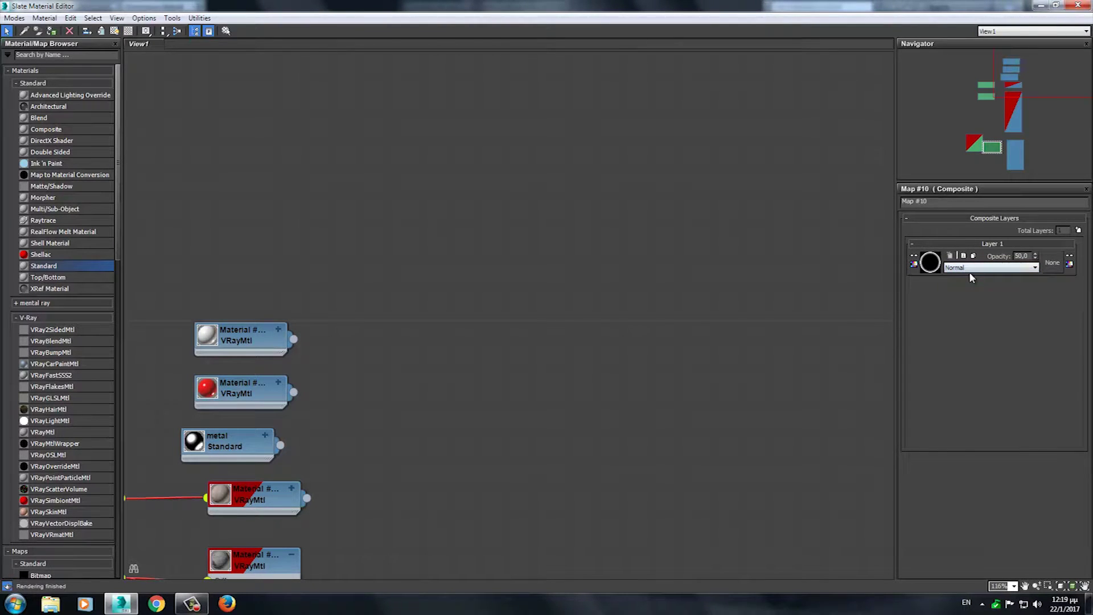
pyautogui.hotkey('shift', 'q')
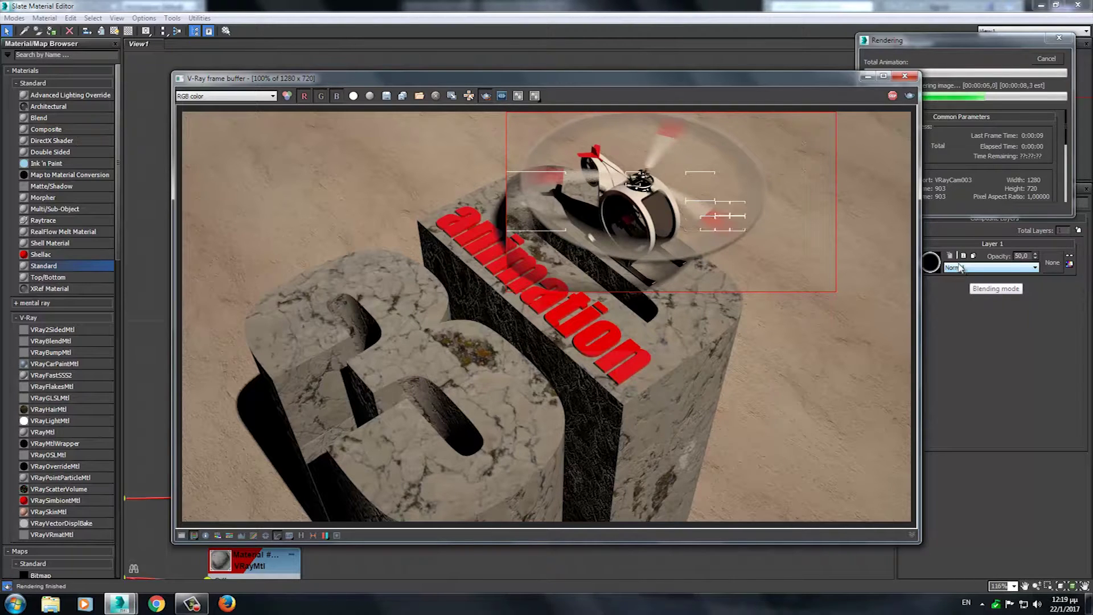
pyautogui.click(905, 75)
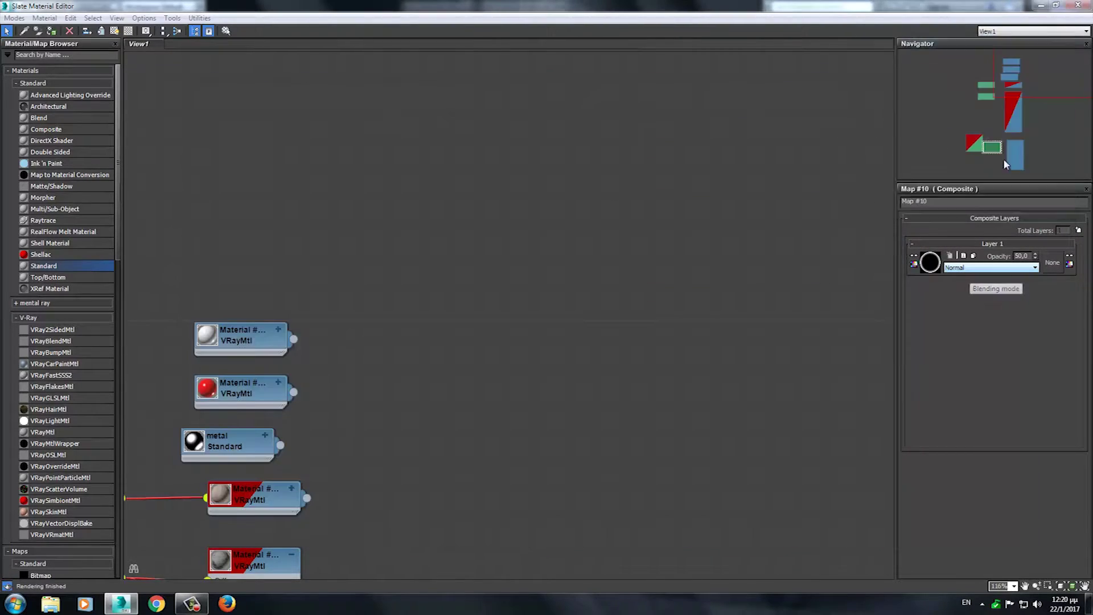
# Render Layer 1 on Addition at opacity 40, then change the opacity to 25.
pyautogui.click(1032, 267)
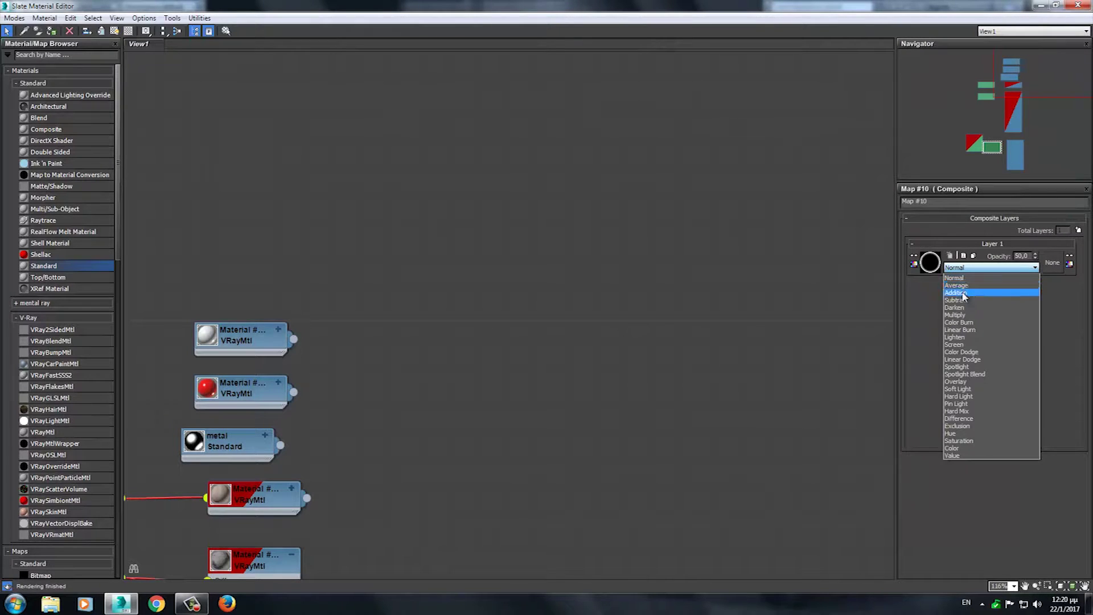
pyautogui.click(1019, 276)
pyautogui.moveTo(1036, 256); pyautogui.dragTo(1036, 261)
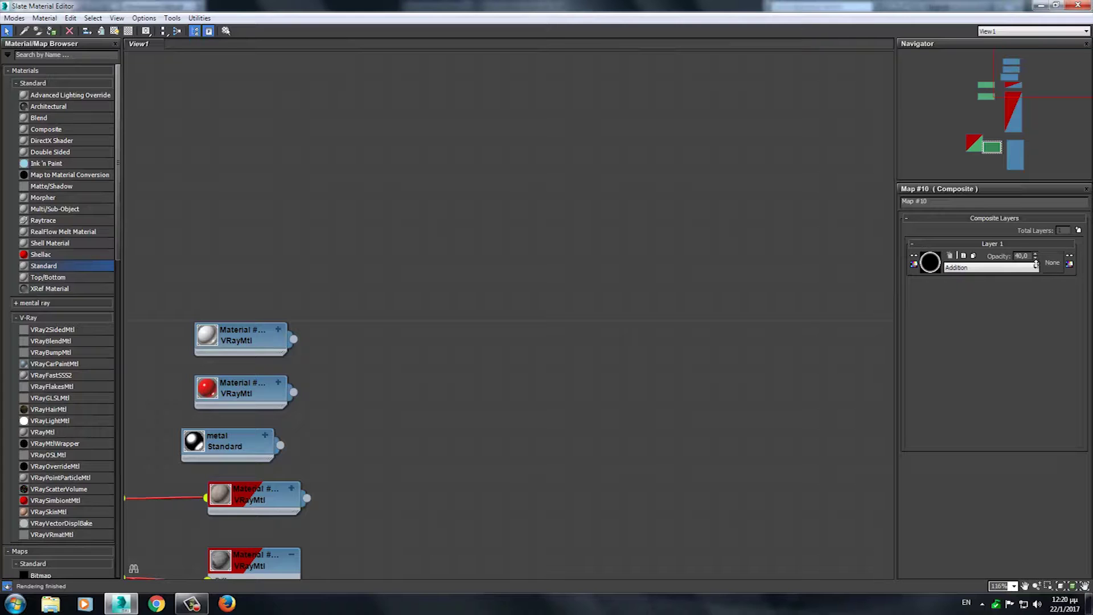
pyautogui.hotkey('shift', 'q')
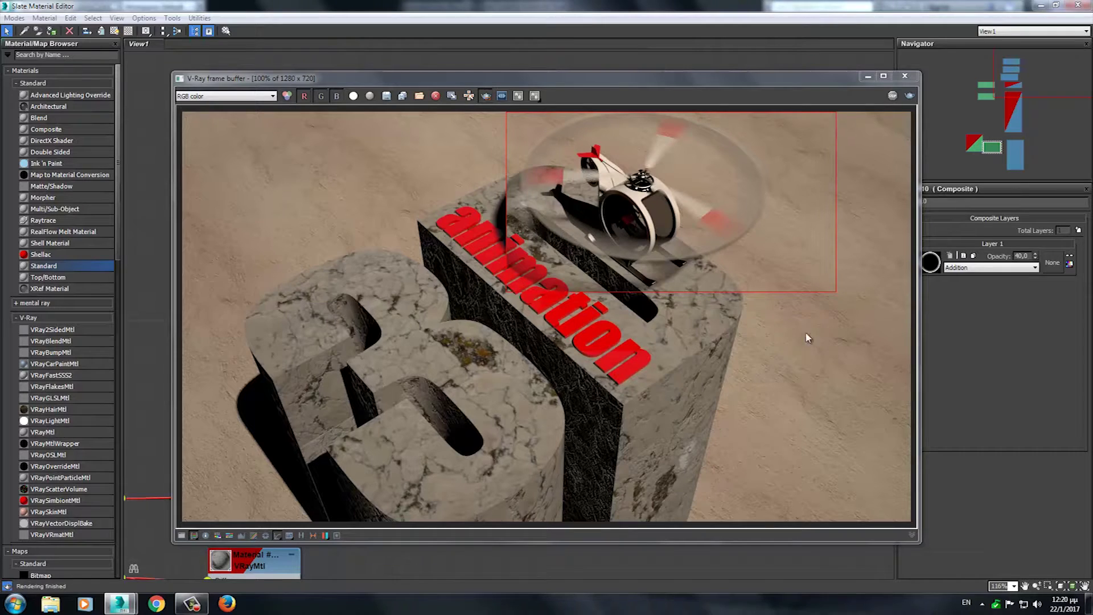
pyautogui.click(965, 264)
pyautogui.write('25')
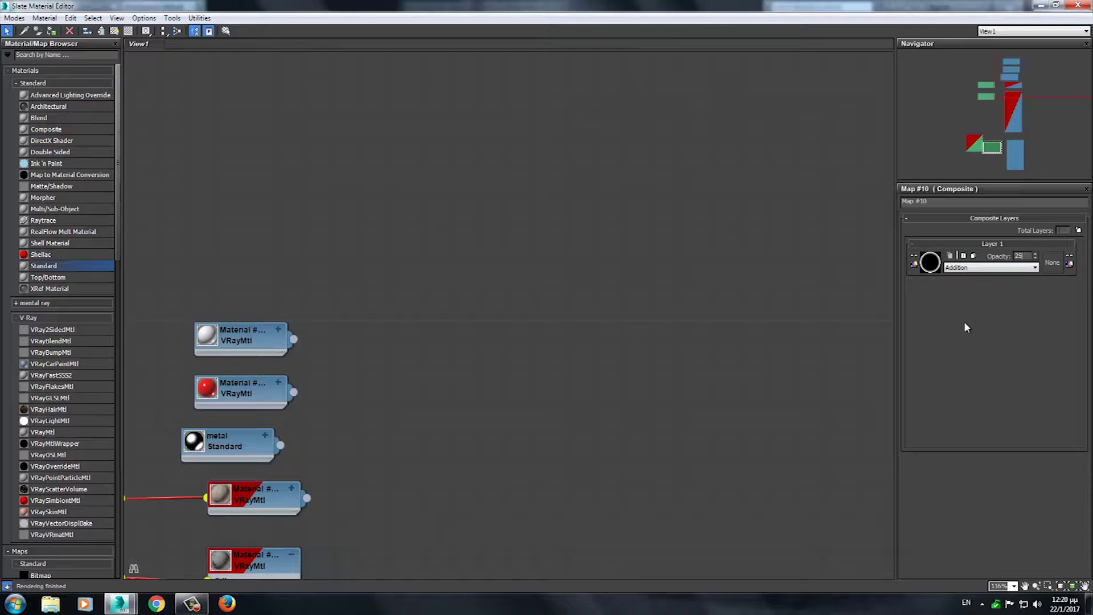
pyautogui.write('0')
pyautogui.press('BackSpace')
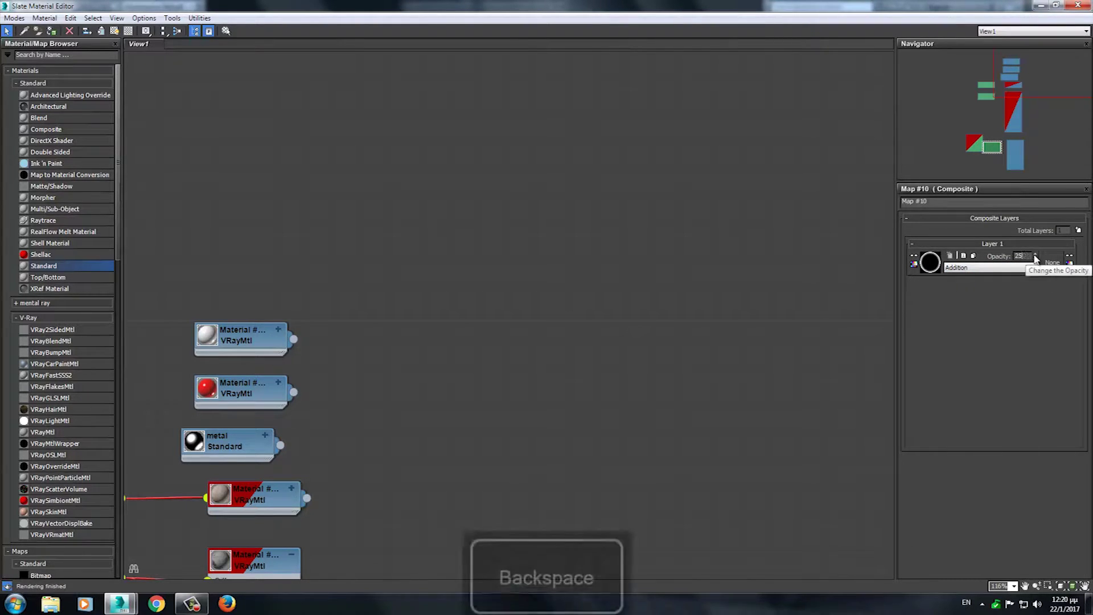
pyautogui.press('Return')
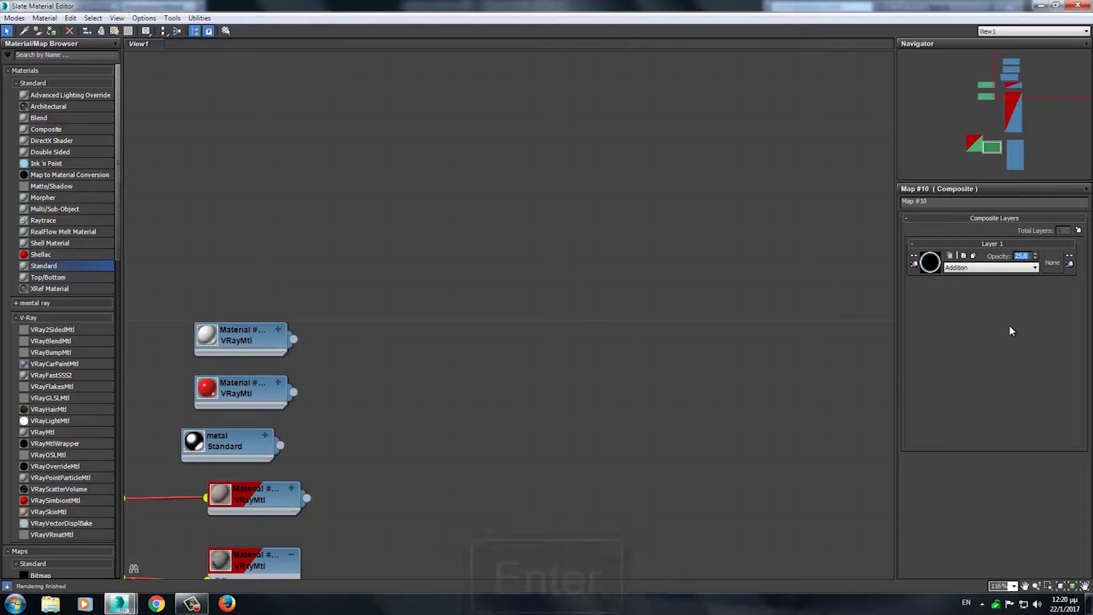
pyautogui.write('0')
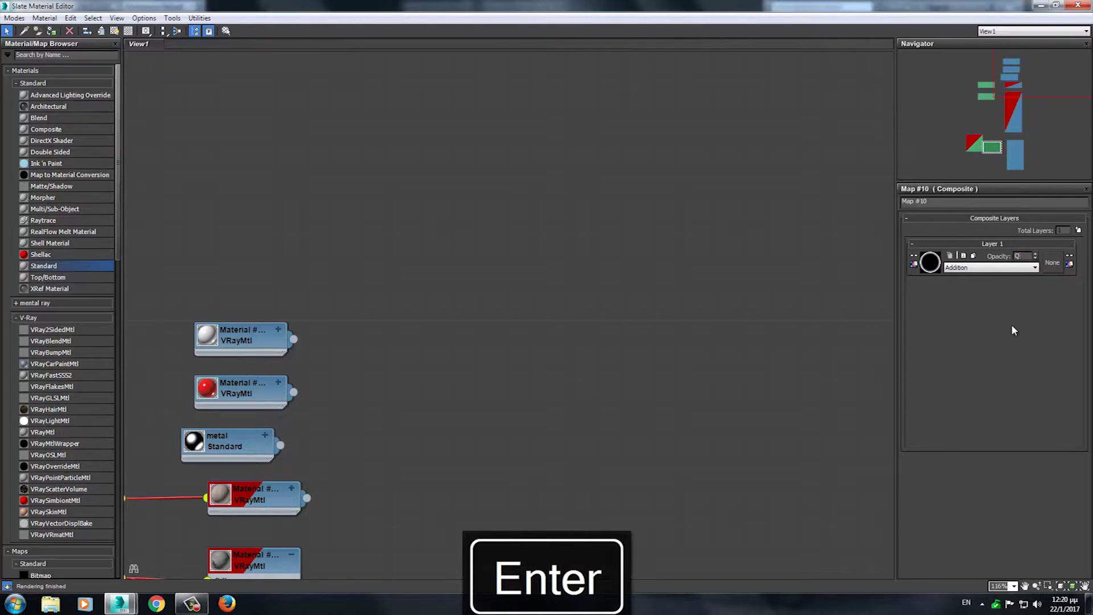
pyautogui.press('Return')
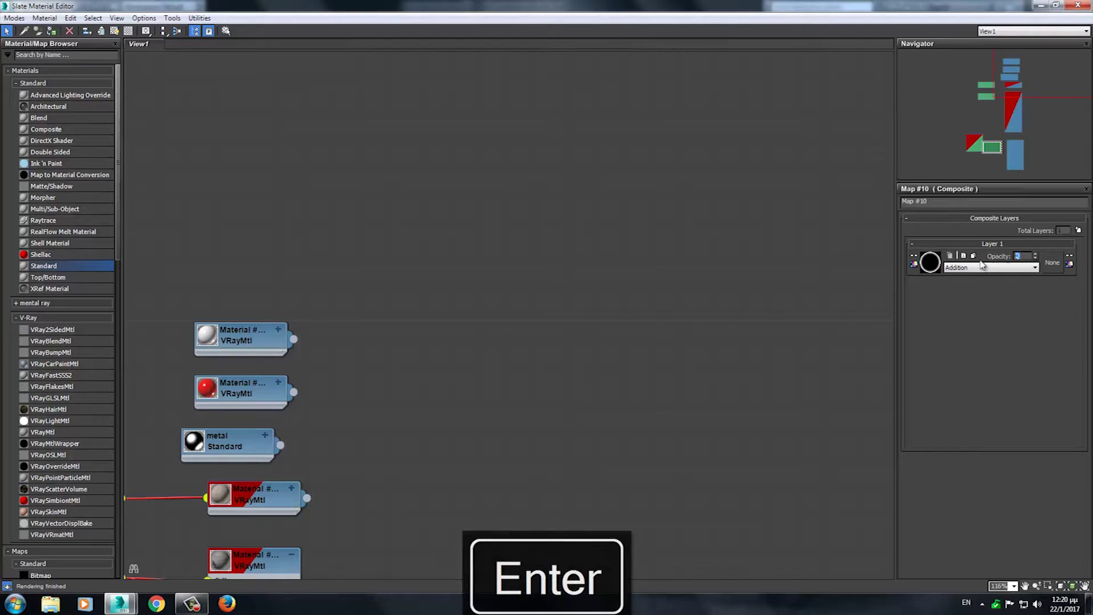
pyautogui.write('2')
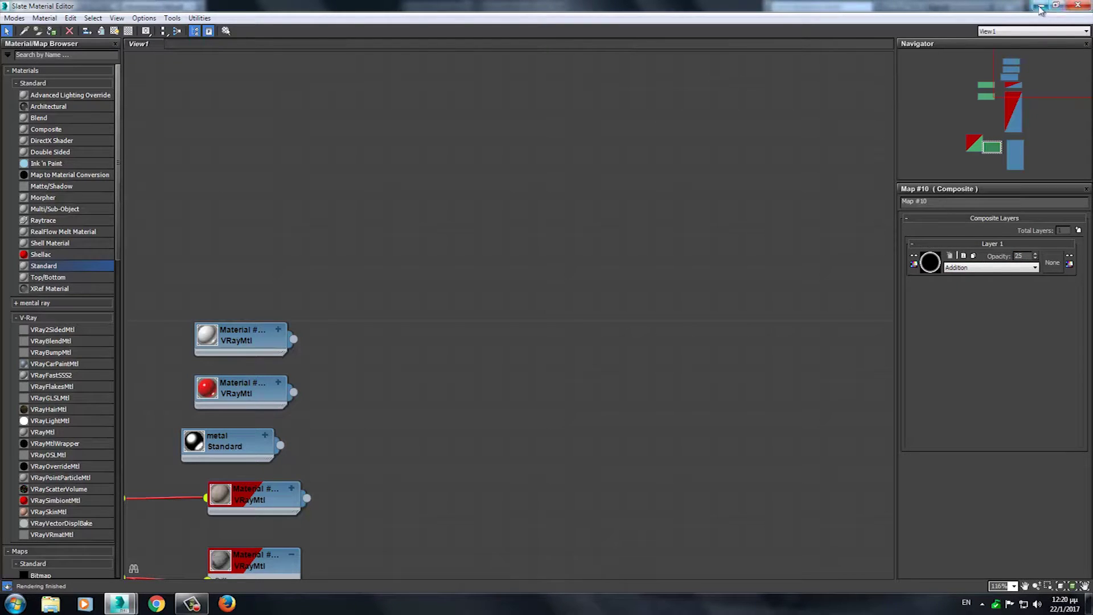
# Render the helicopter with rotor opacity 25, then restore the Slate Material Editor.
pyautogui.click(1068, 4)
pyautogui.hotkey('shift', 'q')
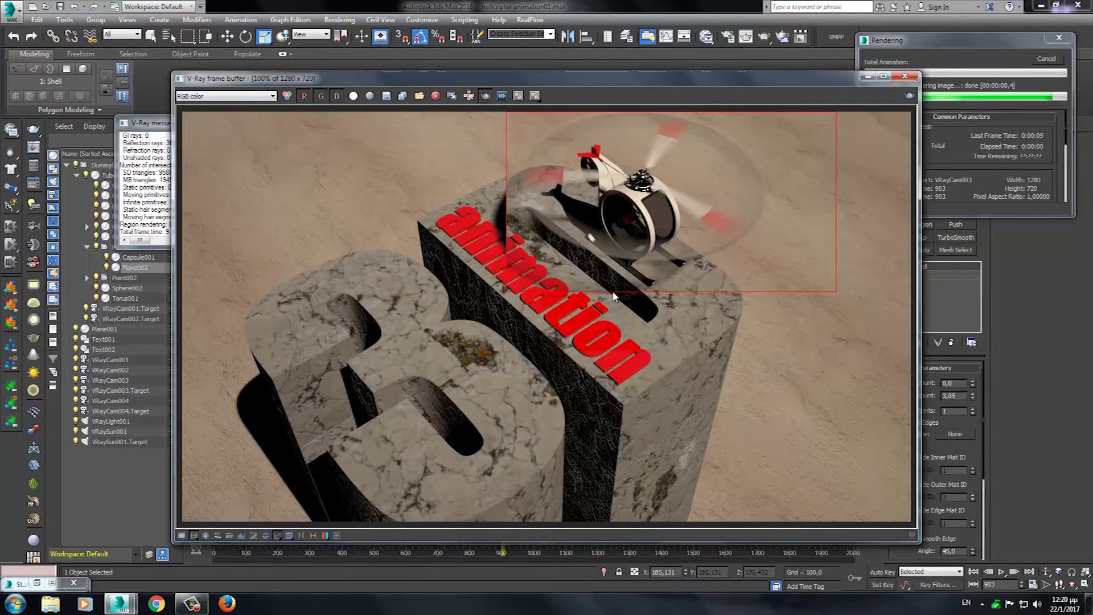
pyautogui.click(905, 75)
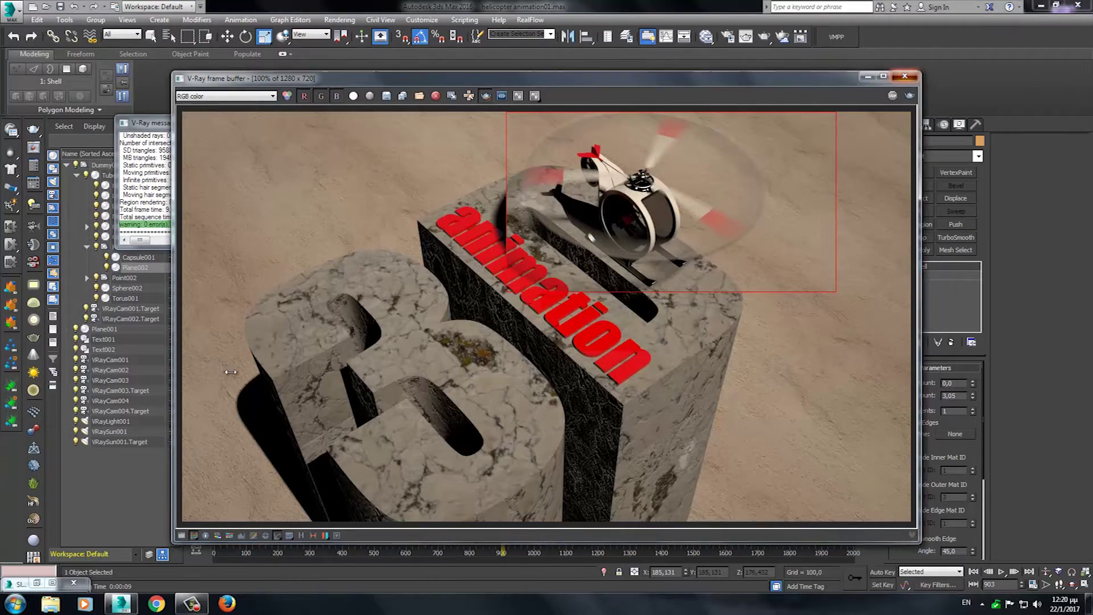
pyautogui.click(36, 584)
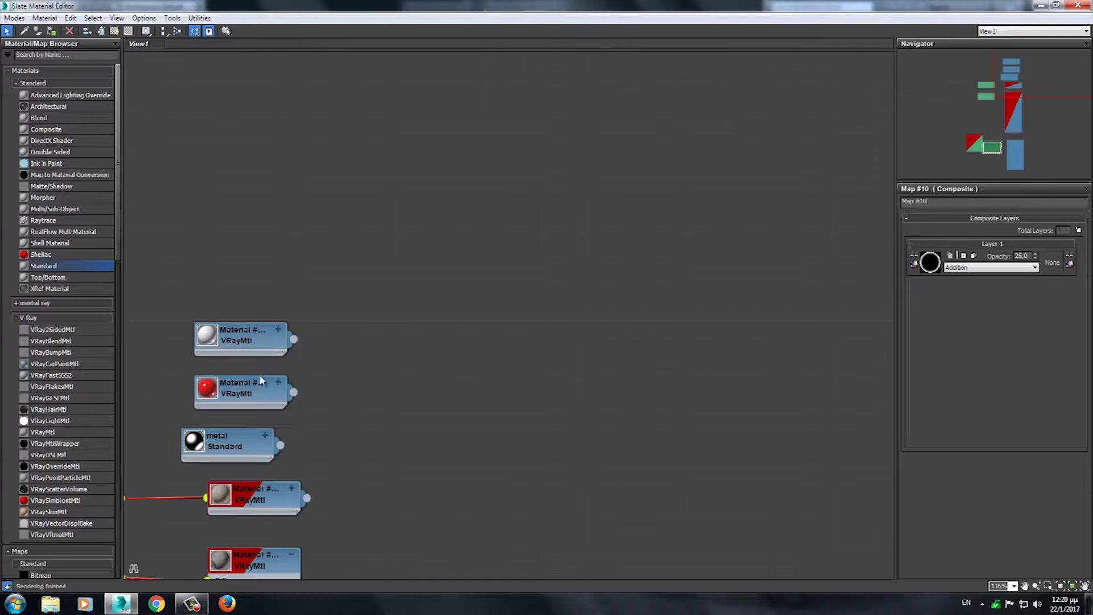
# Locate the rotor's Standard material in the node view and make it 2-Sided.
pyautogui.moveTo(463, 480)
pyautogui.mouseDown(button='middle')
pyautogui.moveTo(493, 286)
pyautogui.moveTo(529, 169)
pyautogui.mouseUp(button='middle')
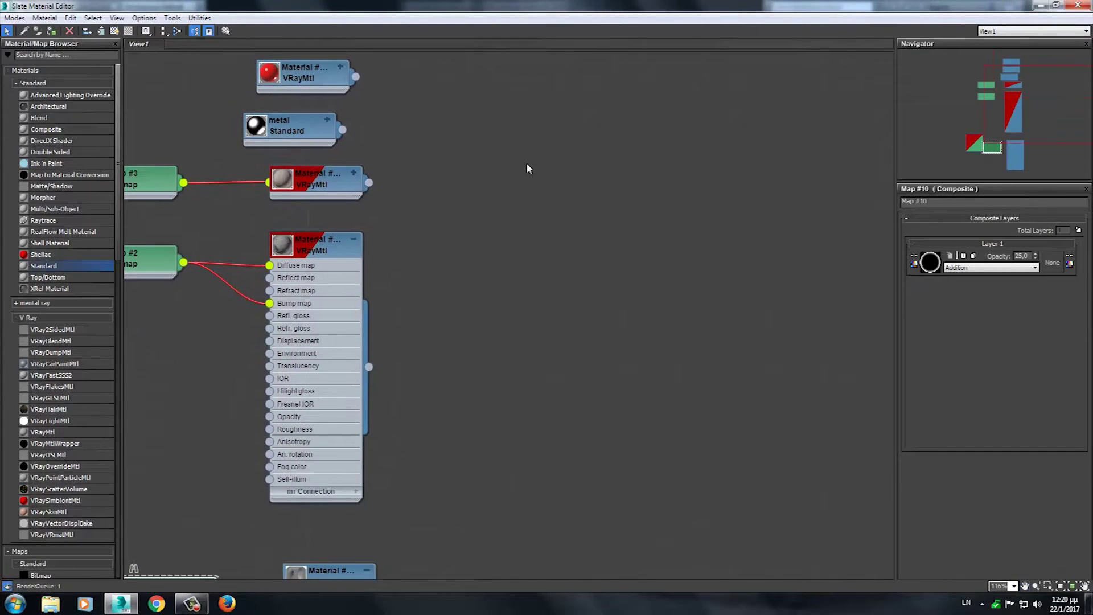
pyautogui.moveTo(396, 296); pyautogui.dragTo(518, 269, button='middle')
pyautogui.moveTo(598, 436); pyautogui.dragTo(539, 226, button='middle')
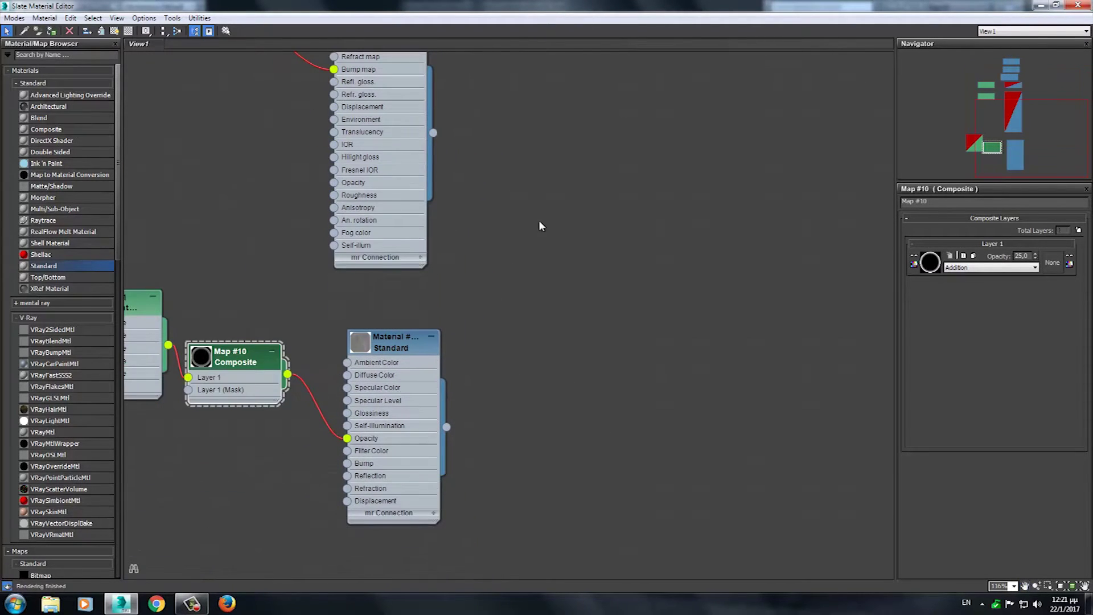
pyautogui.doubleClick(409, 349)
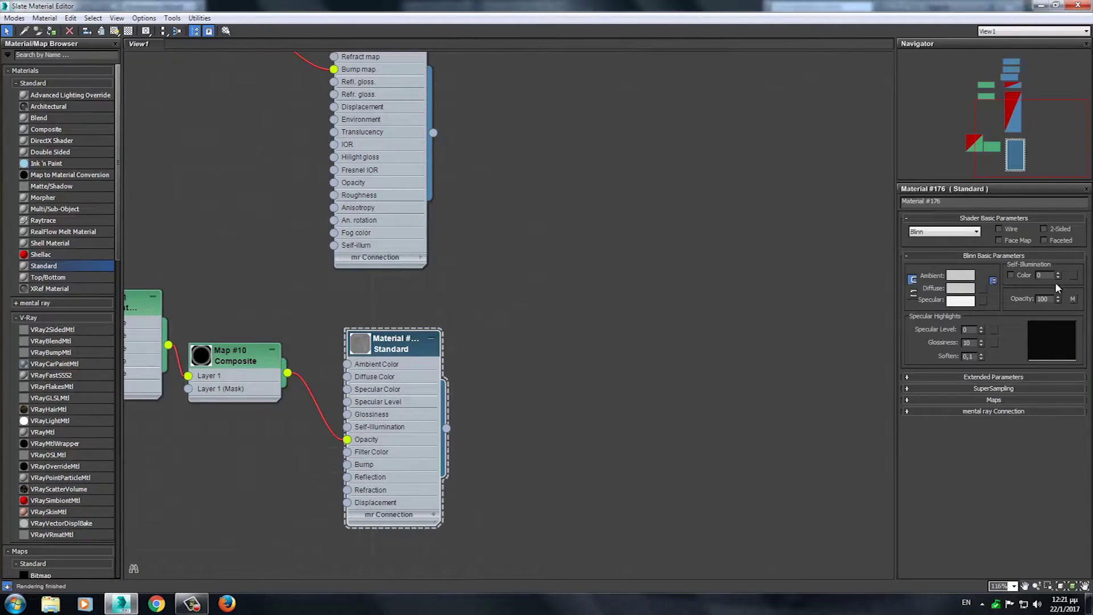
pyautogui.click(1044, 228)
# Set the rotor material's diffuse colour to pure white and close the Slate editor.
pyautogui.click(968, 287)
pyautogui.moveTo(333, 145); pyautogui.dragTo(334, 161)
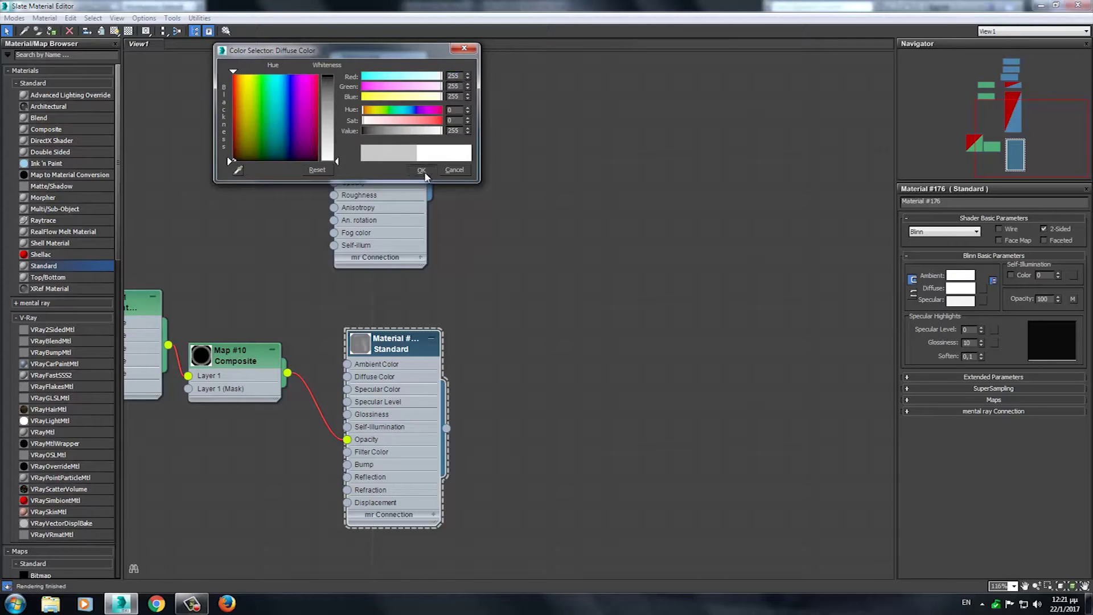
pyautogui.click(421, 169)
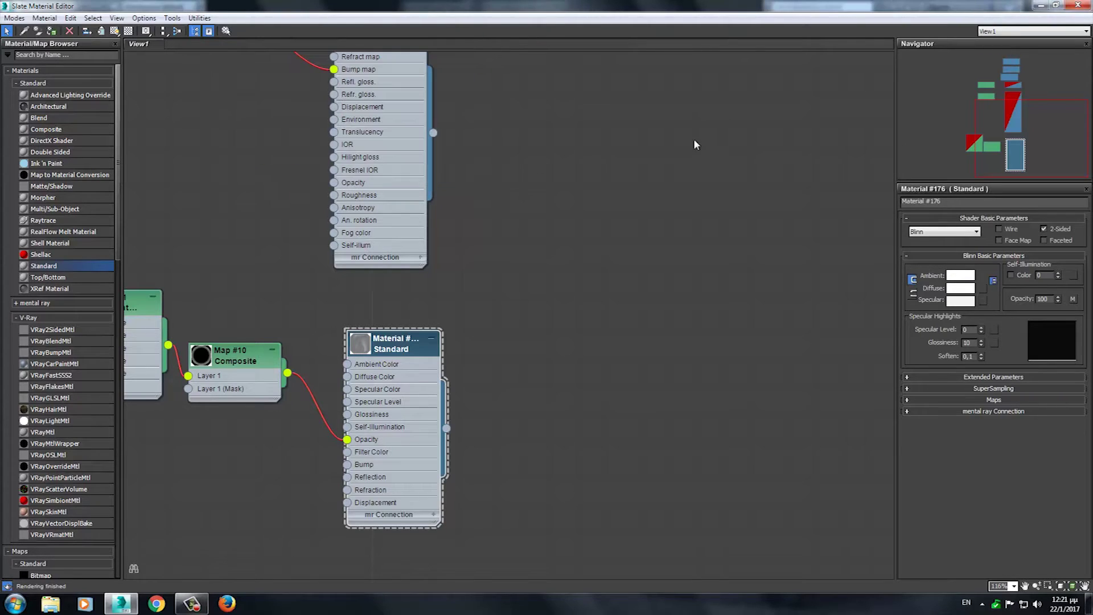
pyautogui.click(1076, 10)
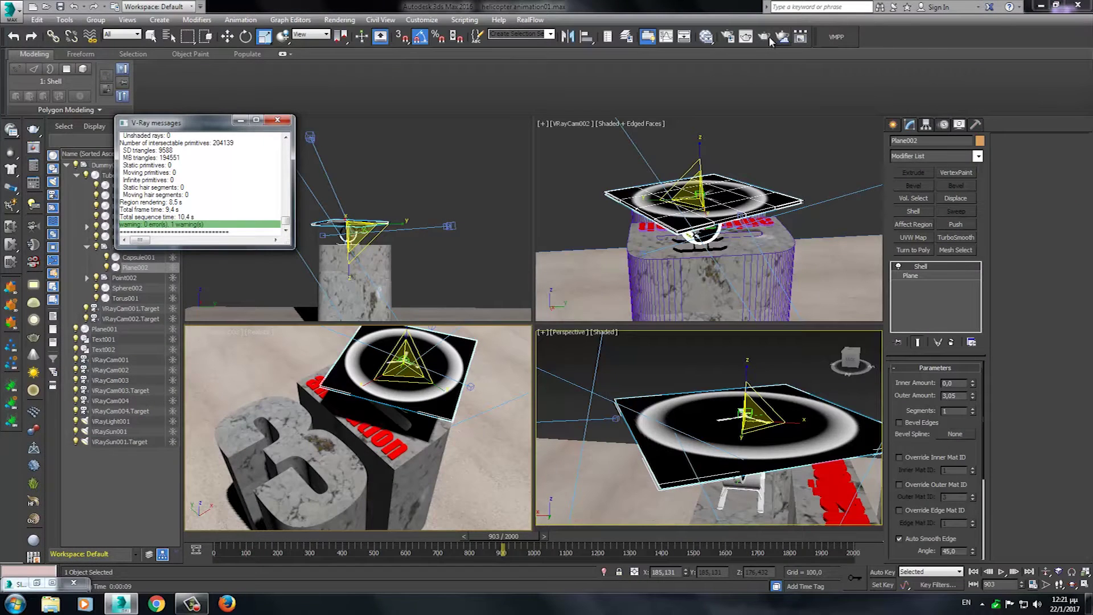
# Render the frame to inspect the blurred rotor disc, then reopen Slate showing the Gradient Ramp node.
pyautogui.click(763, 38)
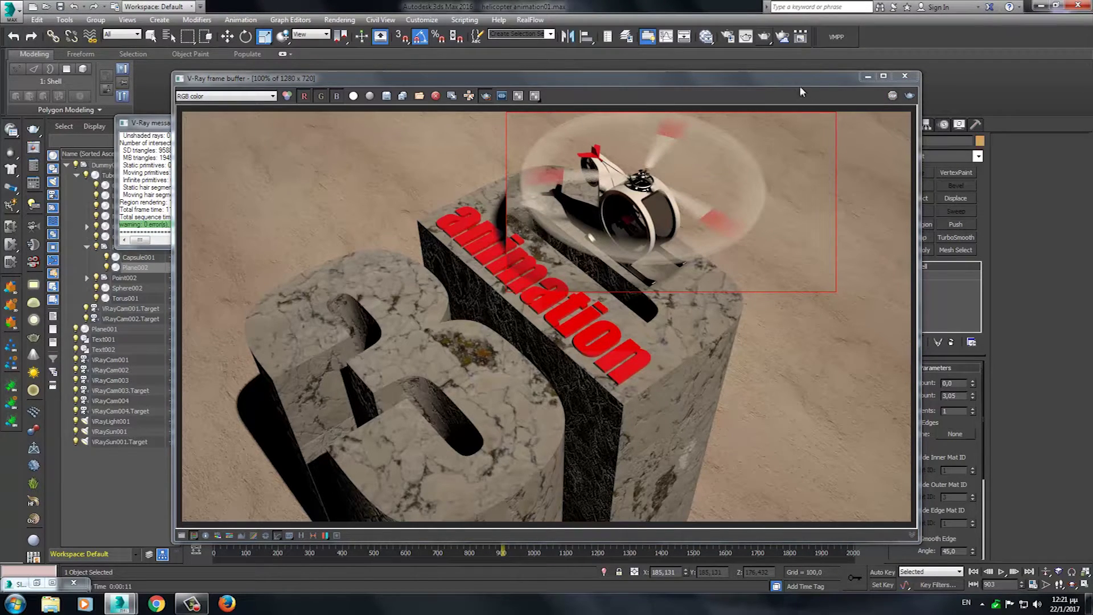
pyautogui.click(867, 76)
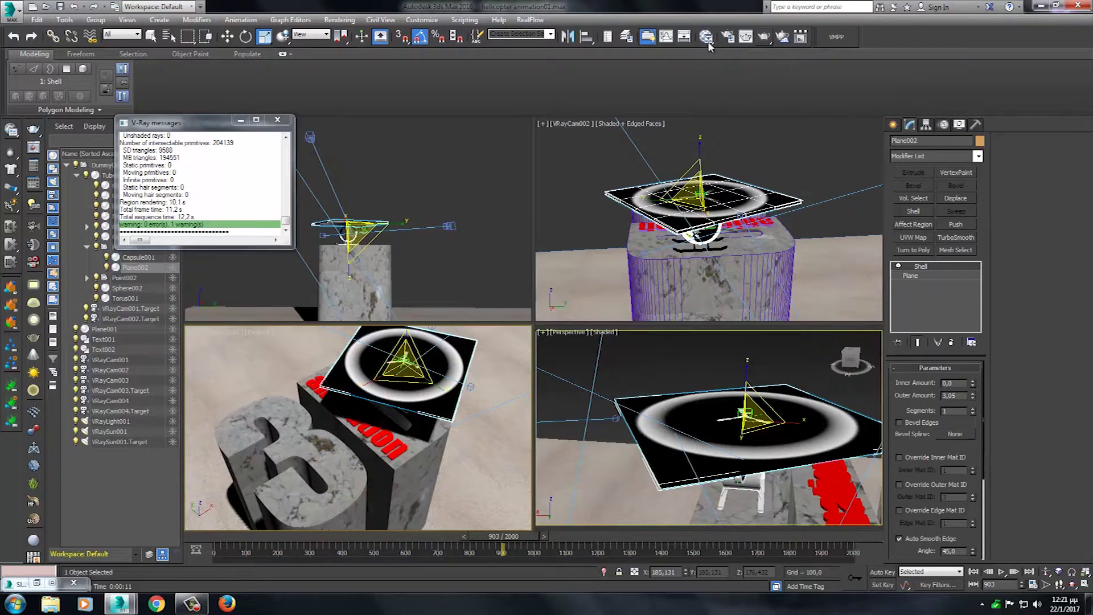
pyautogui.press('m')
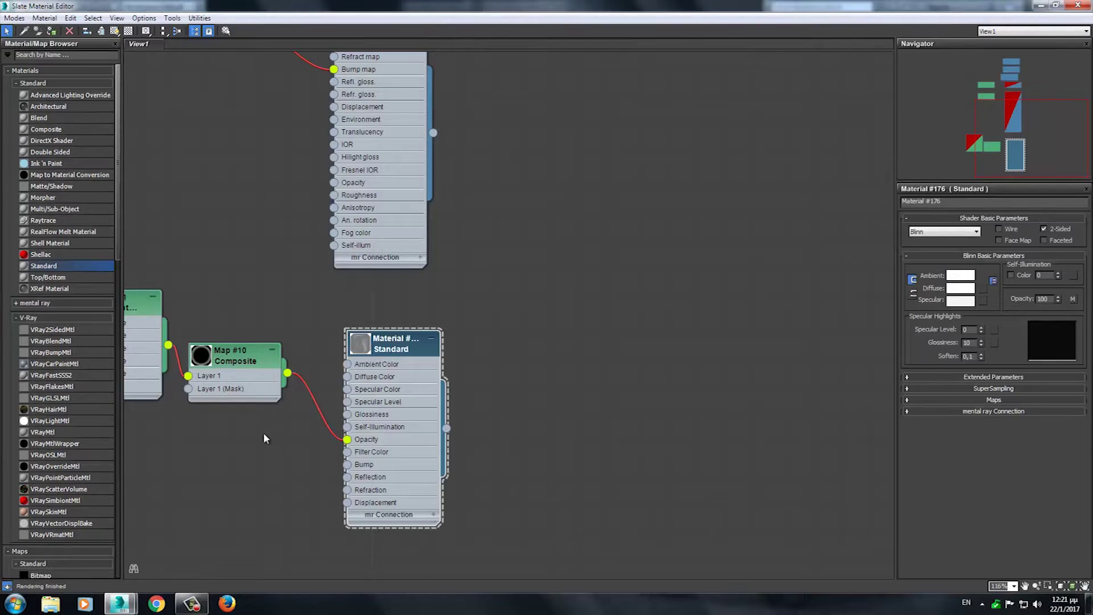
pyautogui.moveTo(267, 447); pyautogui.dragTo(408, 445, button='middle')
# Open Map #11's Gradient Ramp parameters and add a new gradient flag with its properties and colour picker open.
pyautogui.click(267, 299)
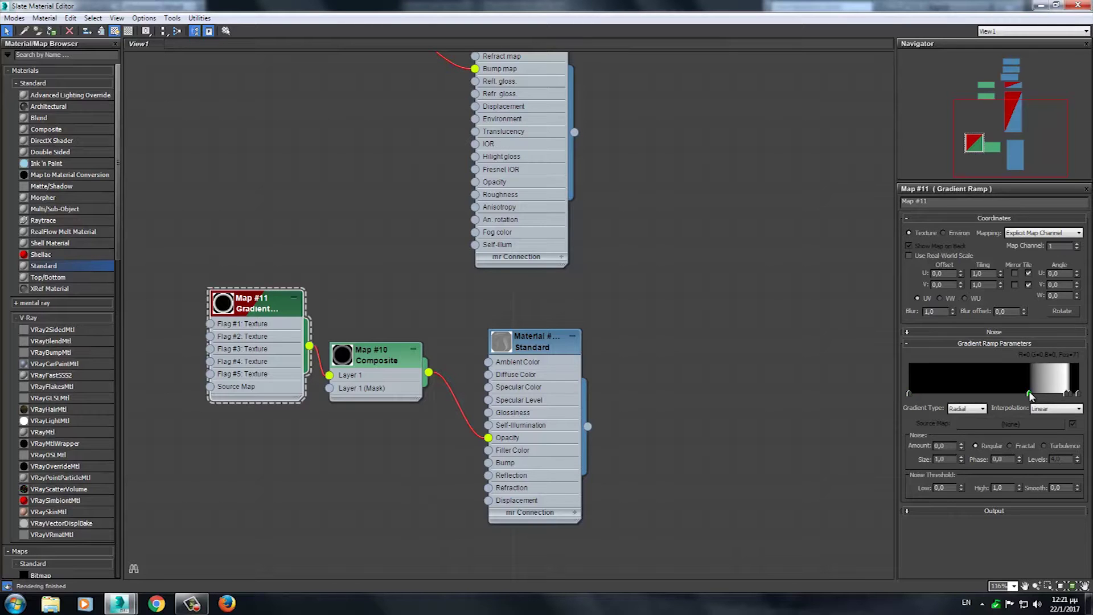
pyautogui.rightClick(1029, 394)
pyautogui.click(1029, 401)
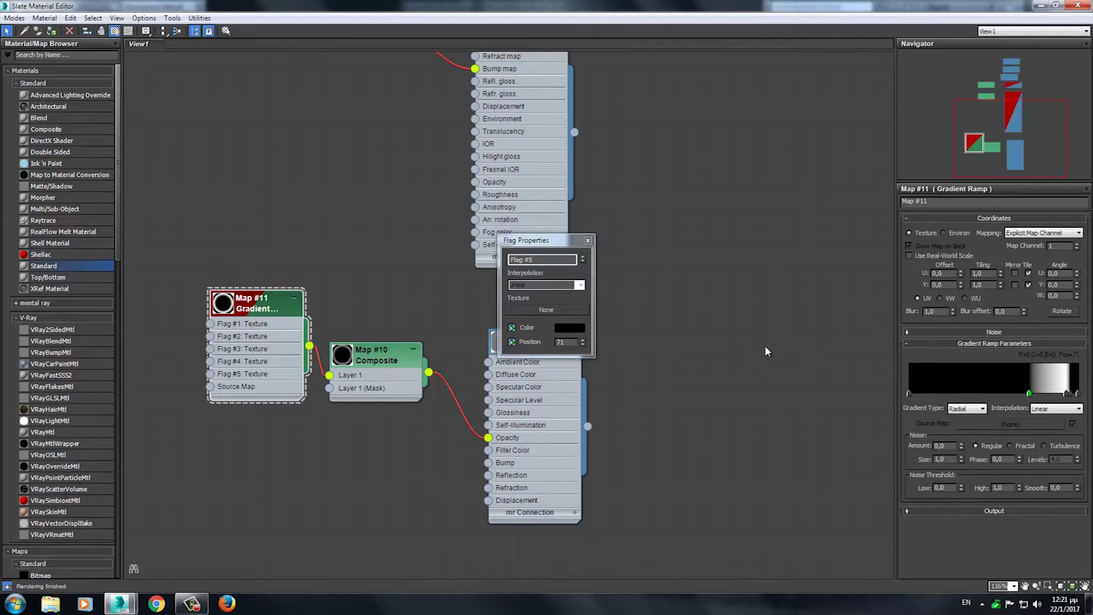
pyautogui.click(587, 241)
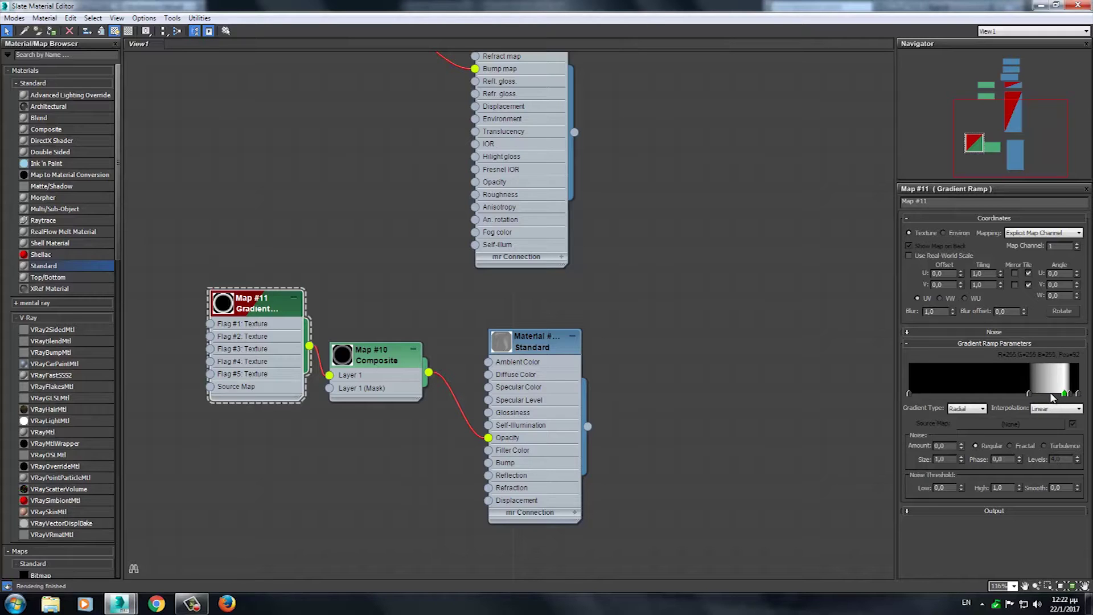
pyautogui.click(1051, 394)
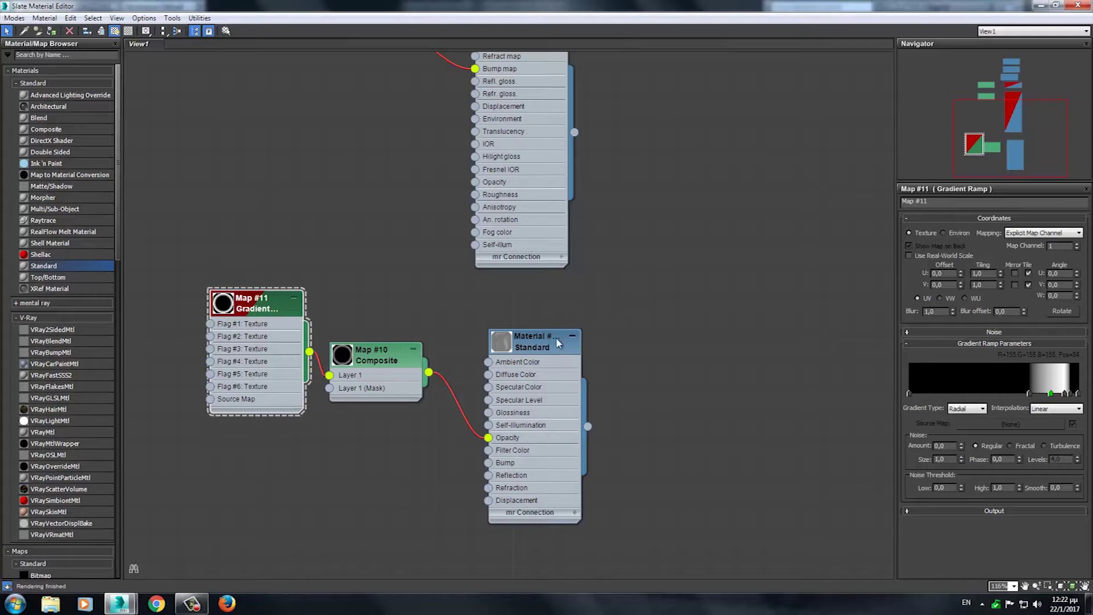
pyautogui.rightClick(1051, 396)
pyautogui.click(1034, 404)
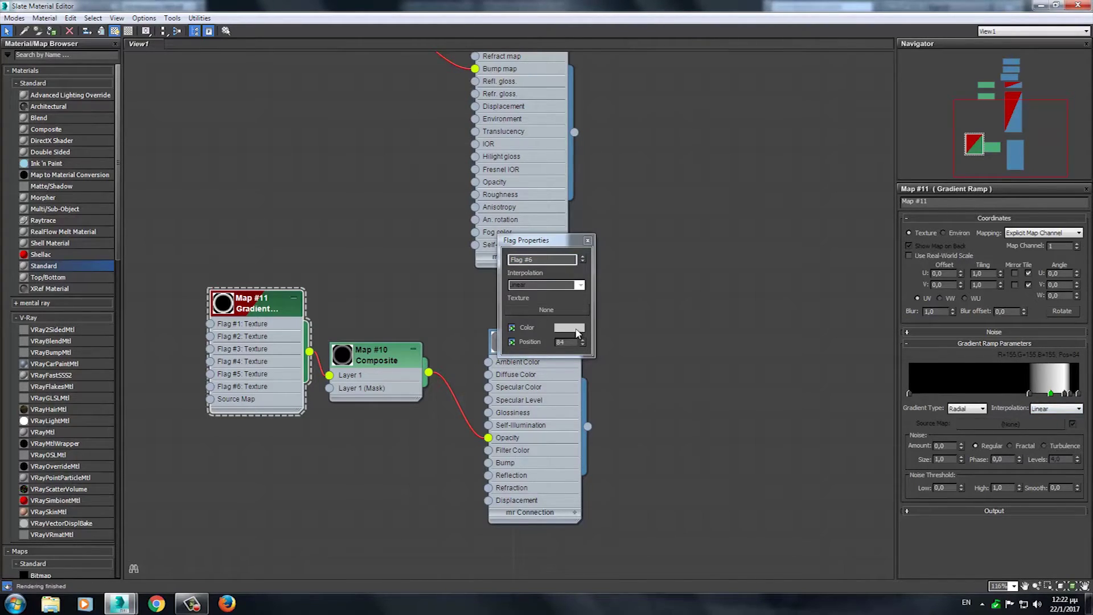
pyautogui.click(576, 330)
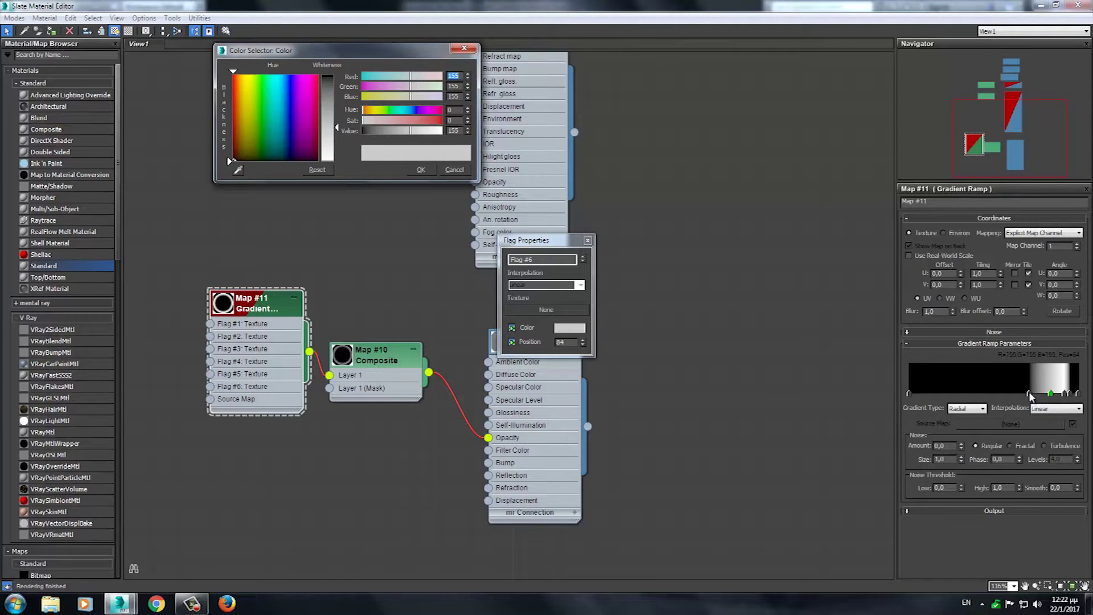
# Move the black flag to 55 and the grey flag to 79, and add a flag at 90.
pyautogui.moveTo(1028, 393); pyautogui.dragTo(1000, 393)
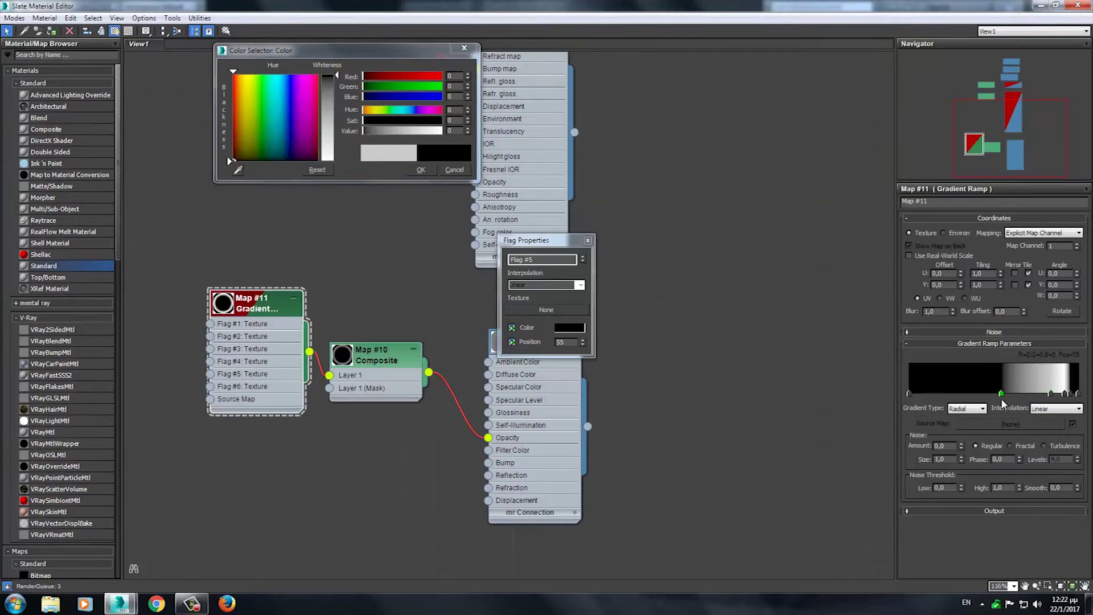
pyautogui.click(1052, 394)
pyautogui.moveTo(1052, 393); pyautogui.dragTo(1059, 398)
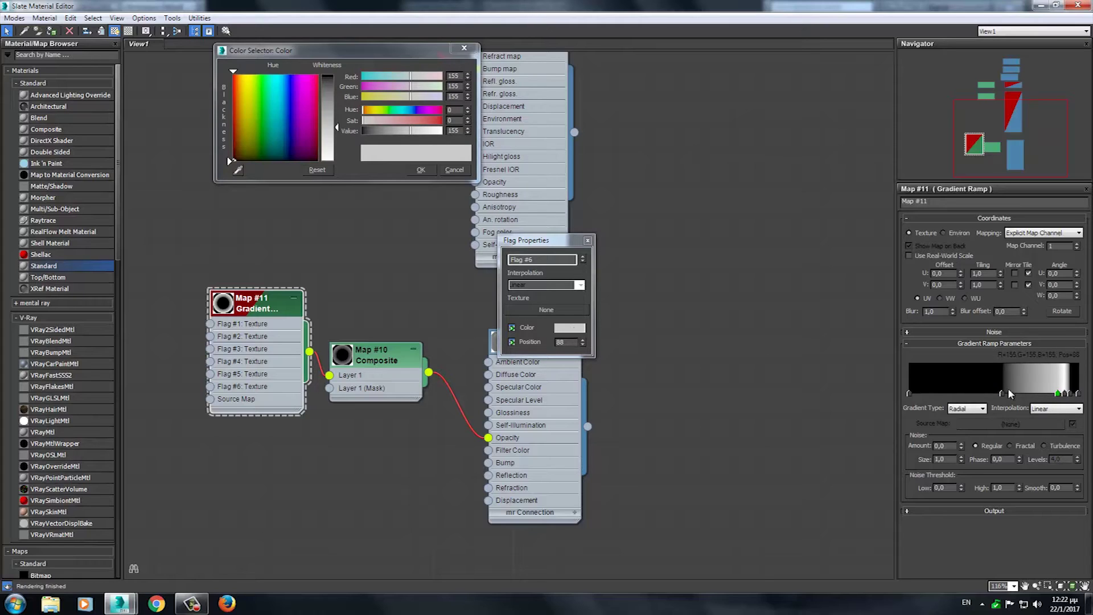
pyautogui.moveTo(1058, 393); pyautogui.dragTo(1043, 393)
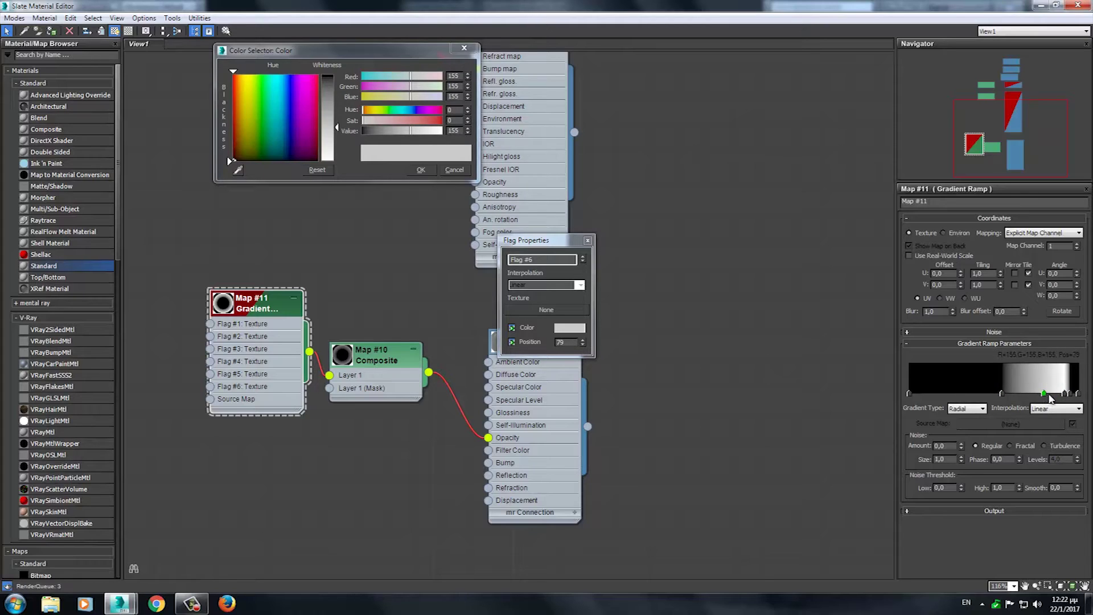
pyautogui.click(1065, 394)
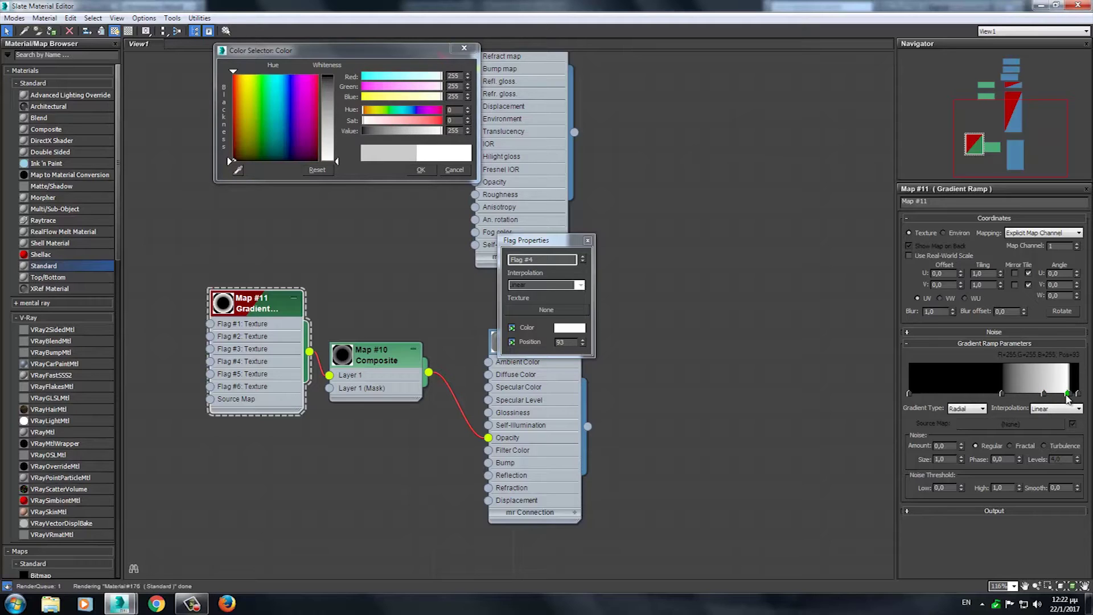
pyautogui.click(1061, 393)
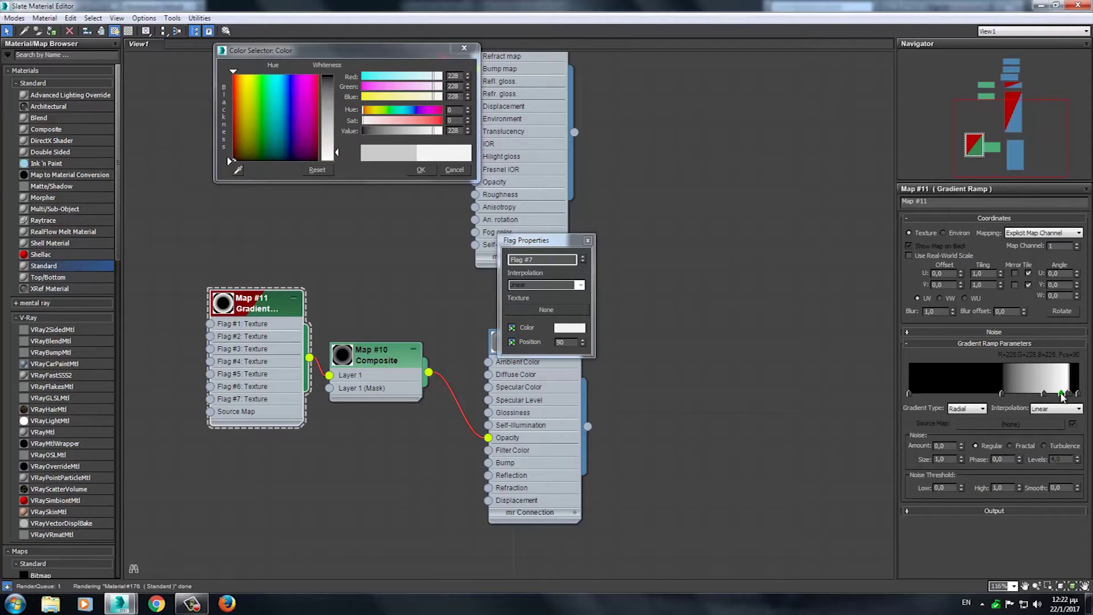
# Make Flag #7 pure white, check grey Flag #6, and close the material editor.
pyautogui.click(578, 334)
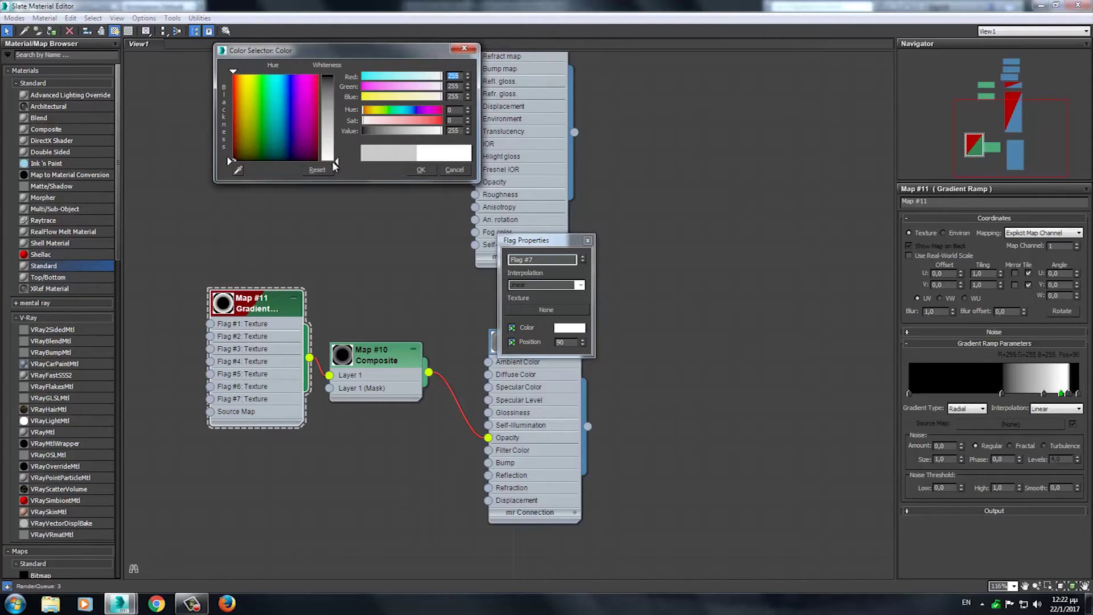
pyautogui.moveTo(338, 155); pyautogui.dragTo(336, 164)
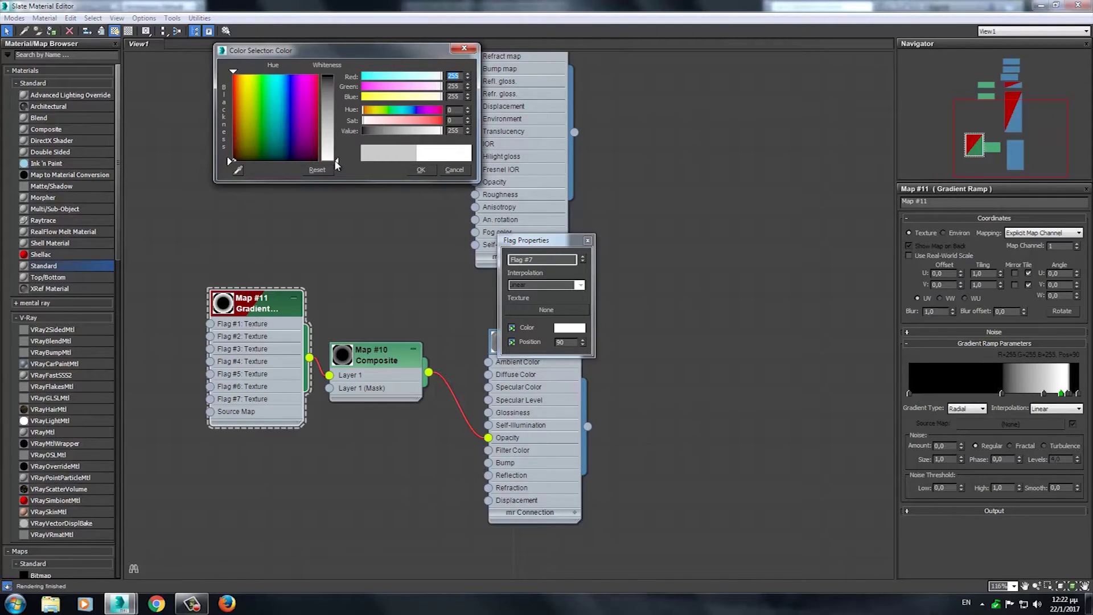
pyautogui.click(422, 170)
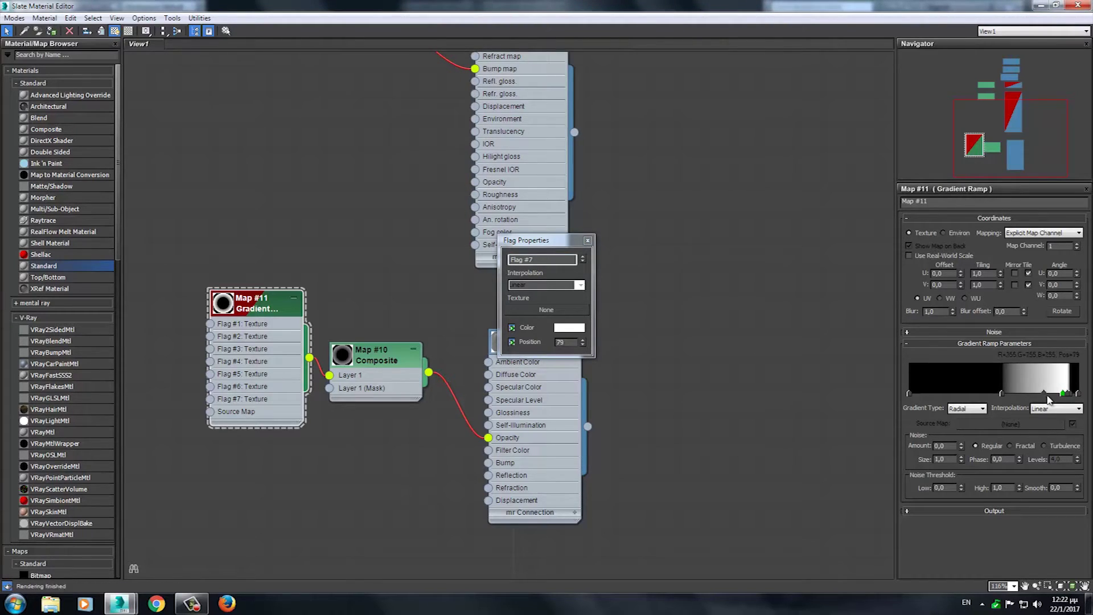
pyautogui.click(1060, 394)
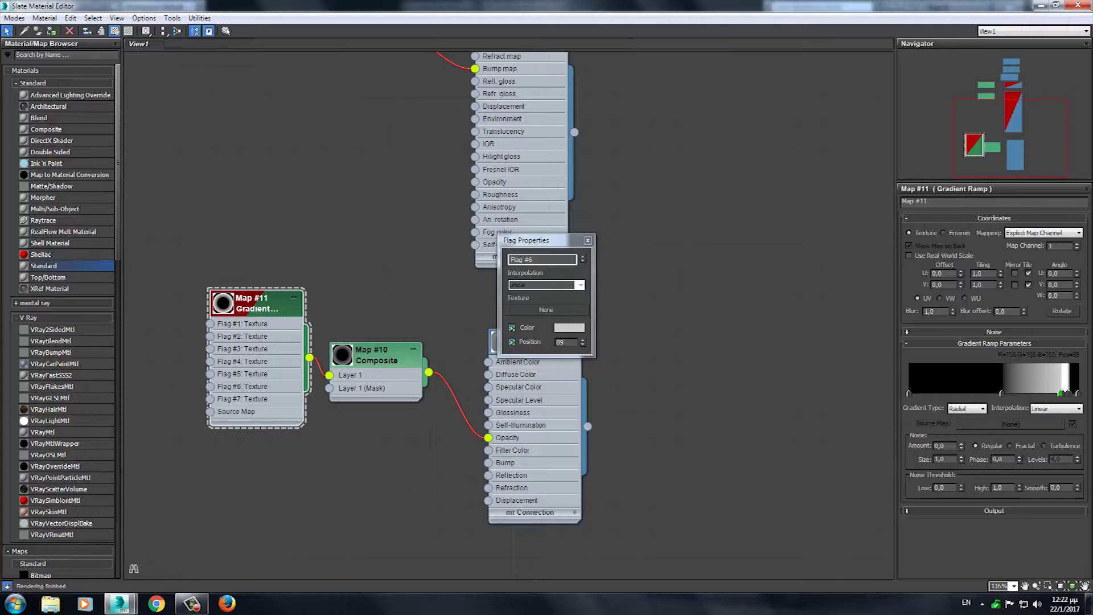
pyautogui.click(1077, 5)
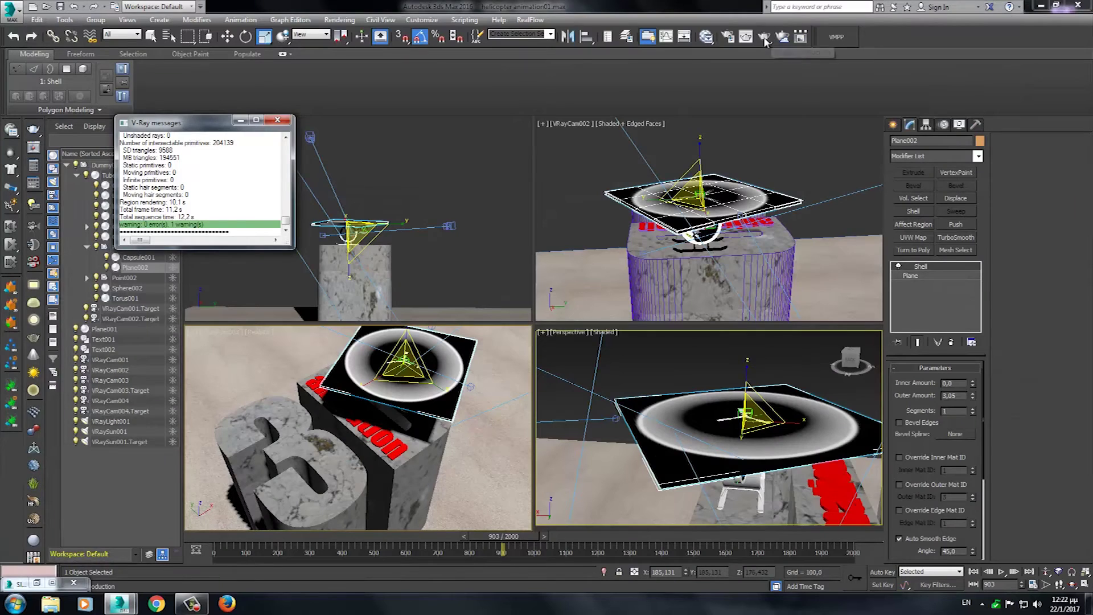
# Render the updated disc, then move to frame 346 and render from the VRayCam001 view.
pyautogui.click(764, 39)
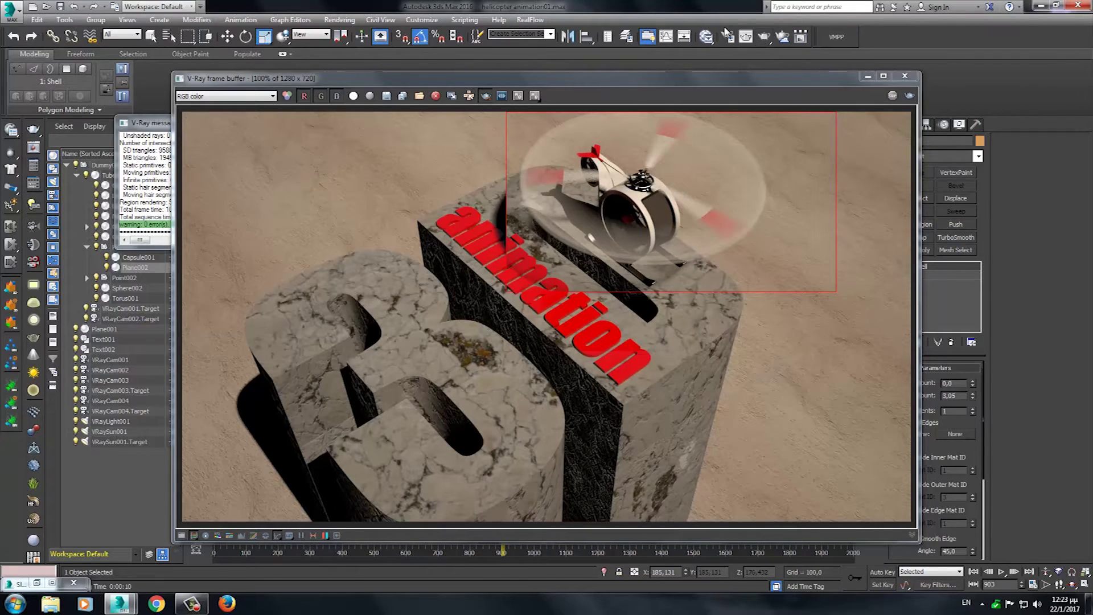
pyautogui.click(910, 79)
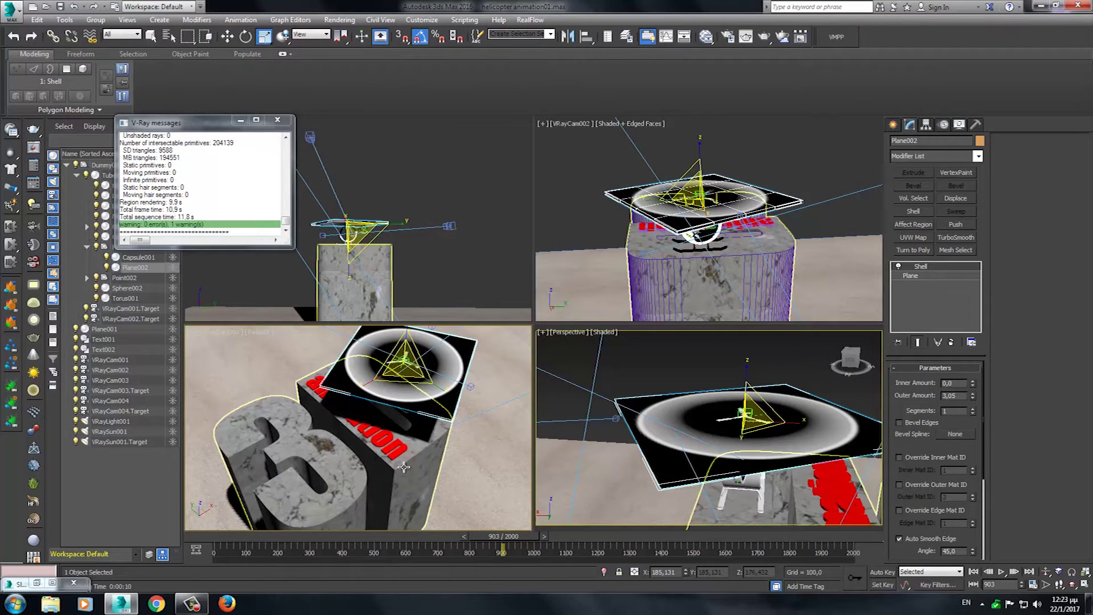
pyautogui.moveTo(466, 536); pyautogui.dragTo(324, 542)
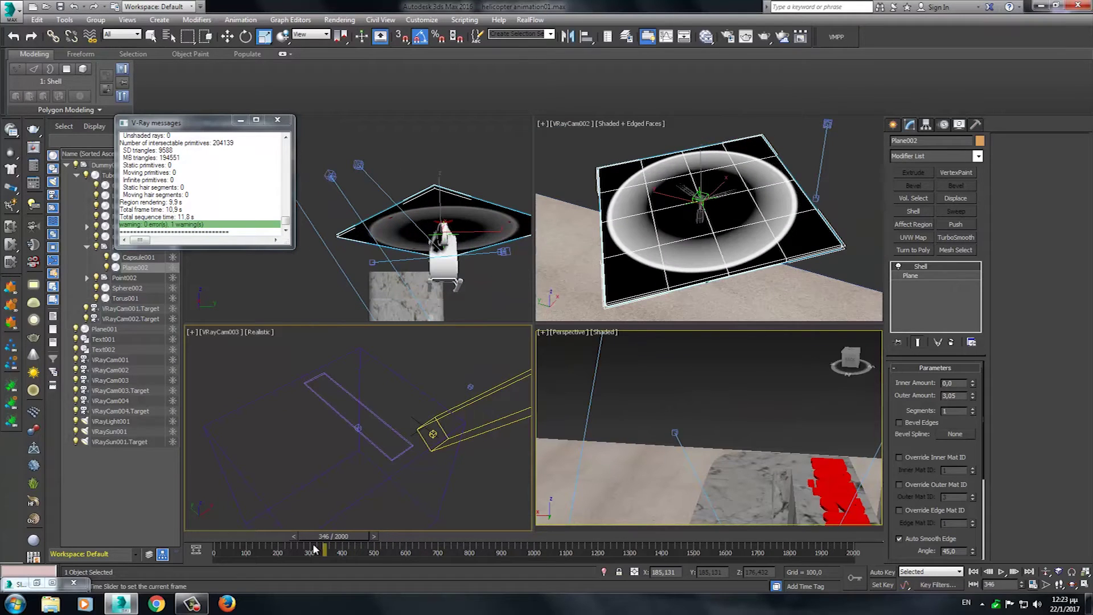
pyautogui.middleClick(393, 188)
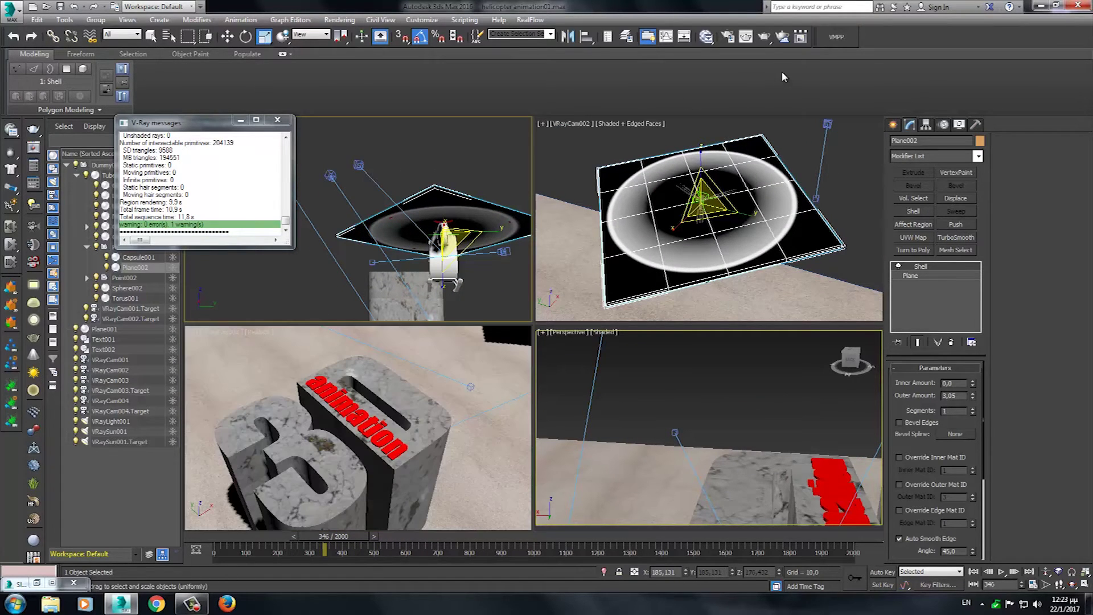
pyautogui.click(765, 39)
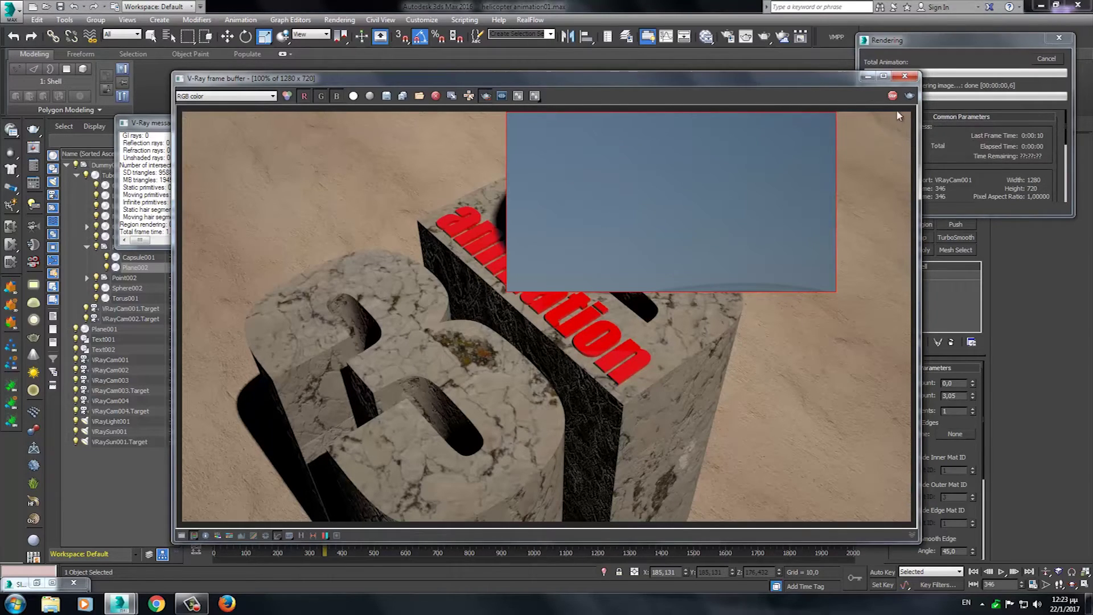
# Restart the frame 346 render to confirm the translucent disc, then close the frame buffer and V-Ray messages.
pyautogui.click(893, 96)
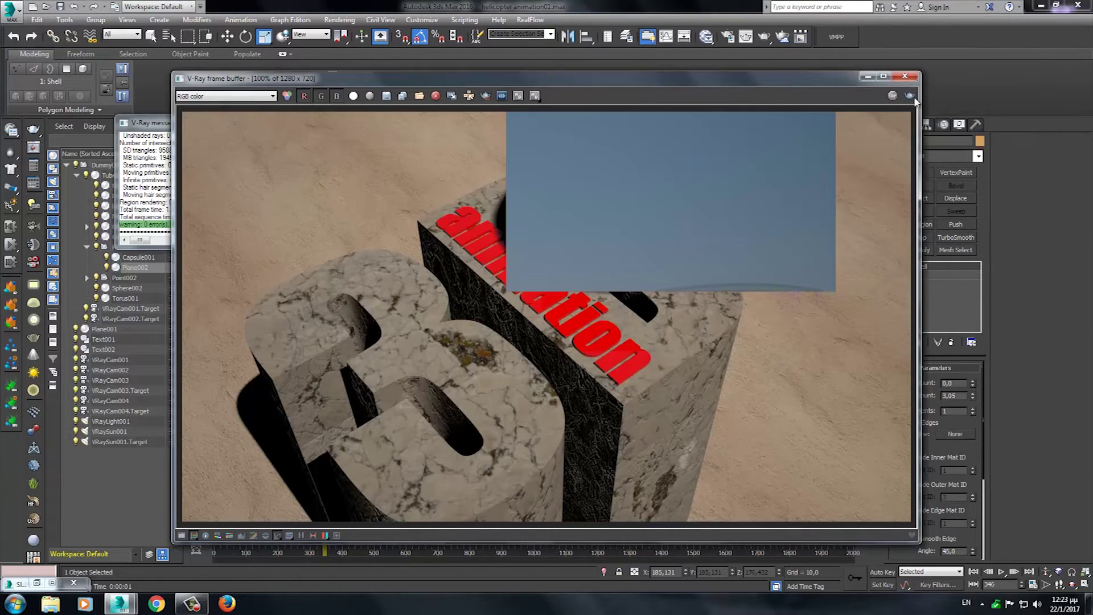
pyautogui.click(910, 96)
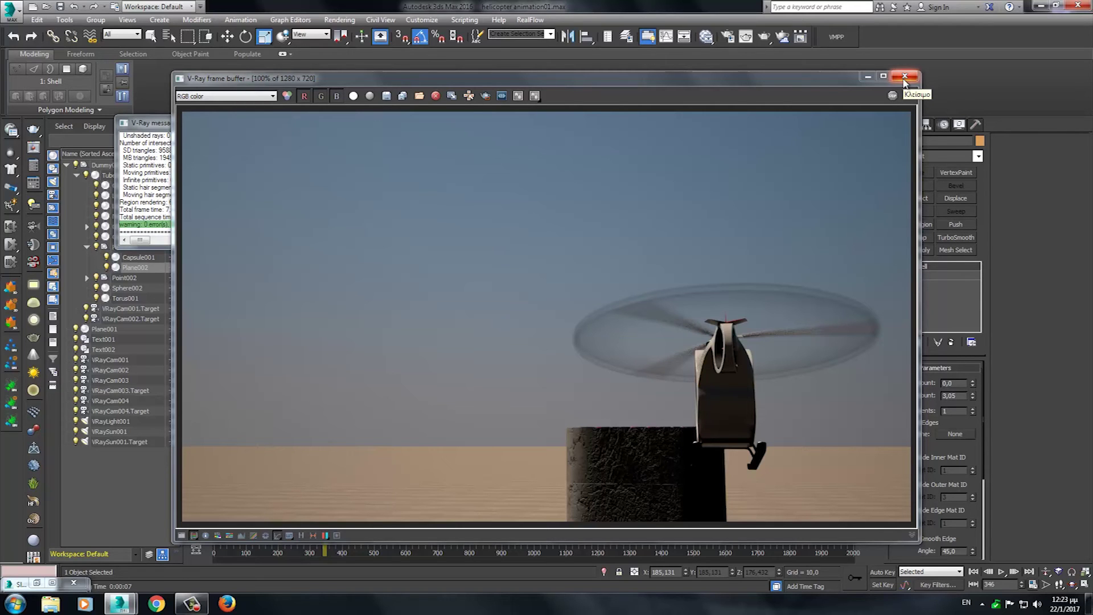
pyautogui.click(904, 78)
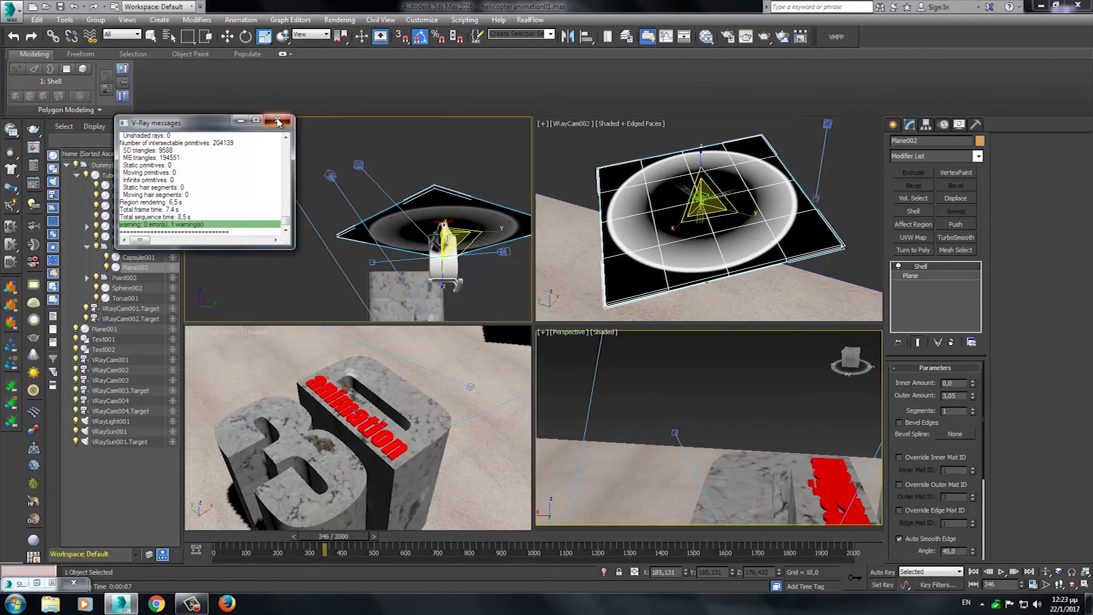
pyautogui.click(278, 122)
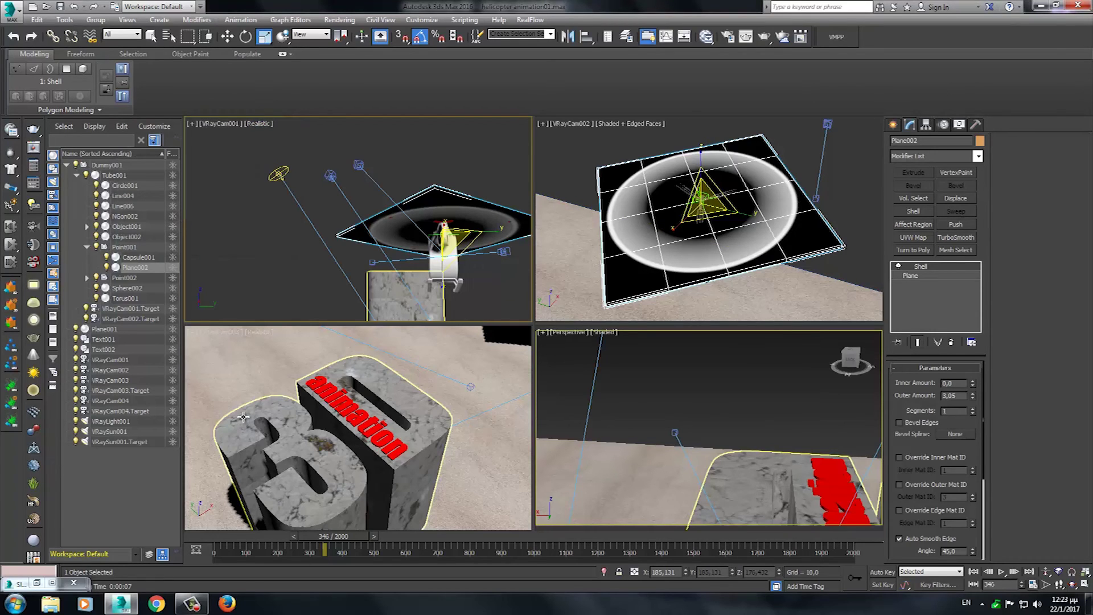